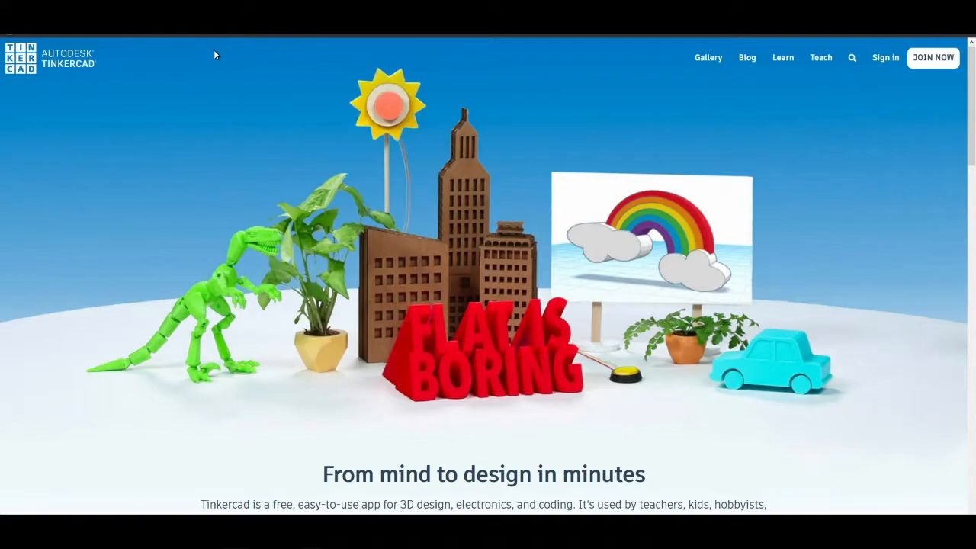
# Start creating a personal Tinkercad account using the email sign-up option
pyautogui.click(928, 58)
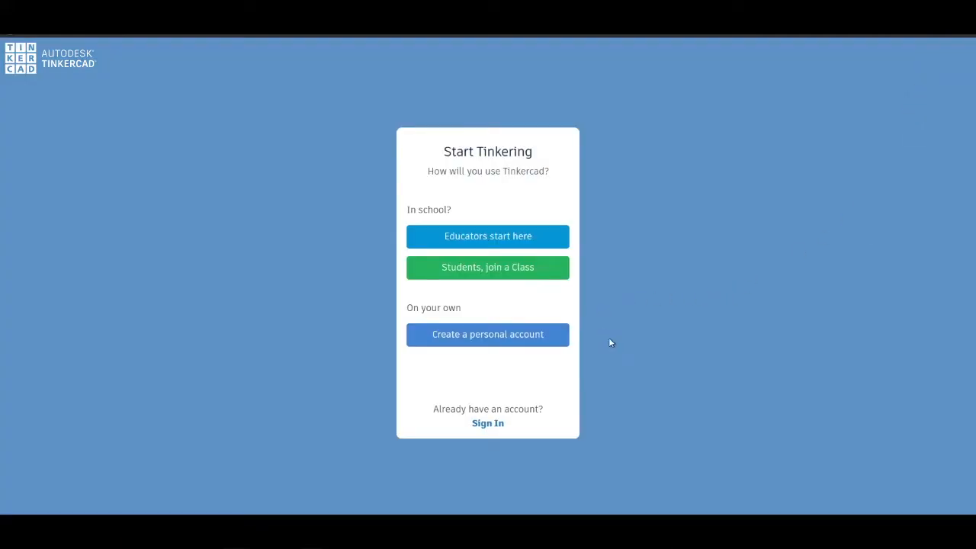
pyautogui.click(503, 345)
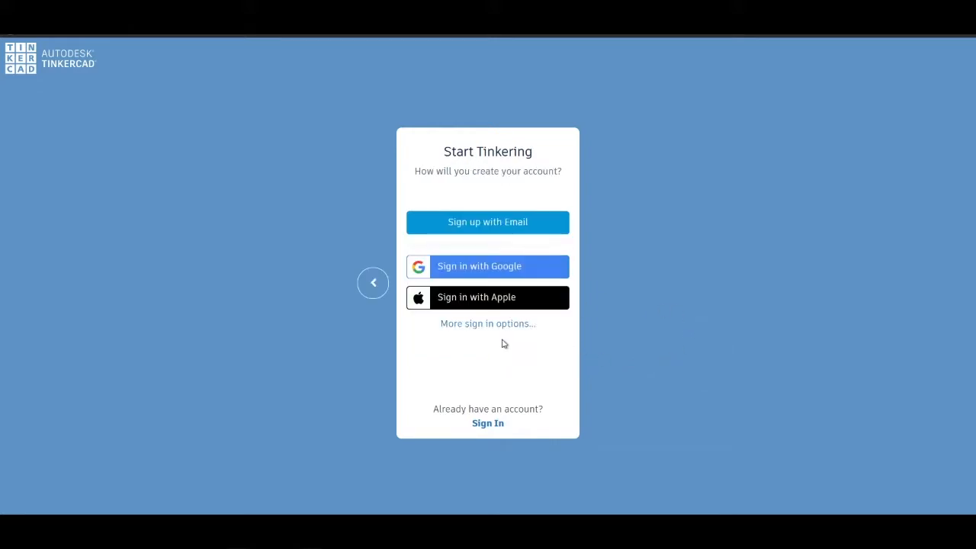
pyautogui.click(506, 222)
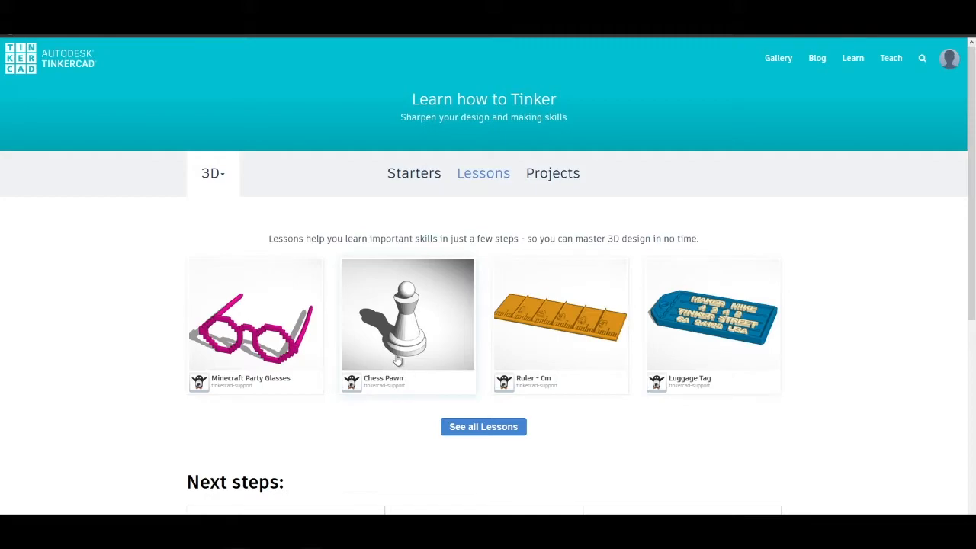
# Show all 3D lessons and browse the Tinkercad Basic Skills collection from Minecraft Party Glasses through Die on the Workplane
pyautogui.click(486, 431)
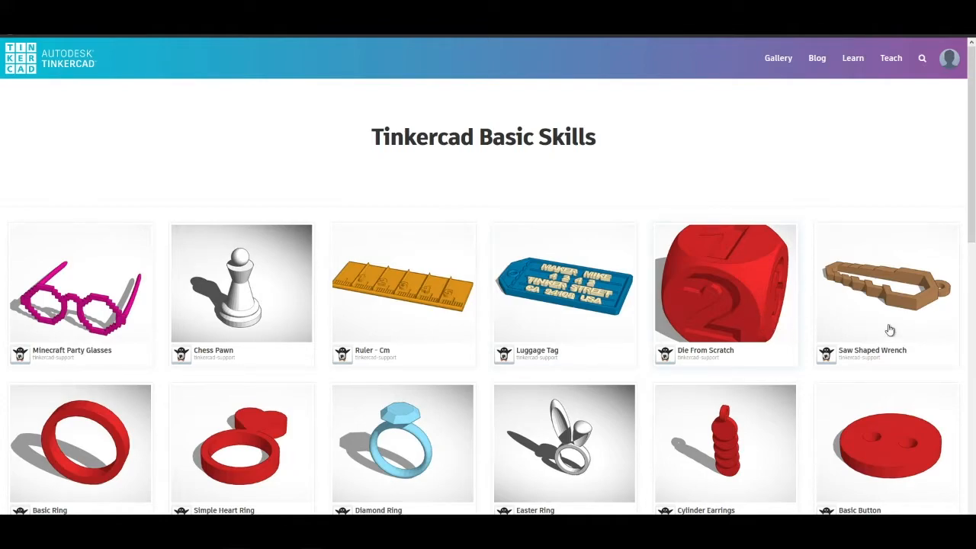
pyautogui.scroll(-1, 916, 323)
pyautogui.scroll(-2, 913, 309)
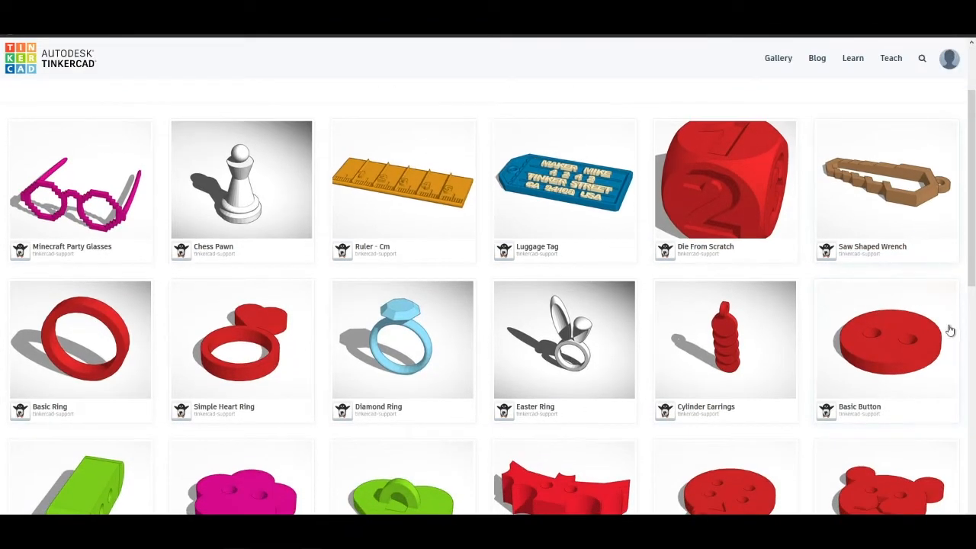
pyautogui.scroll(-5, 888, 366)
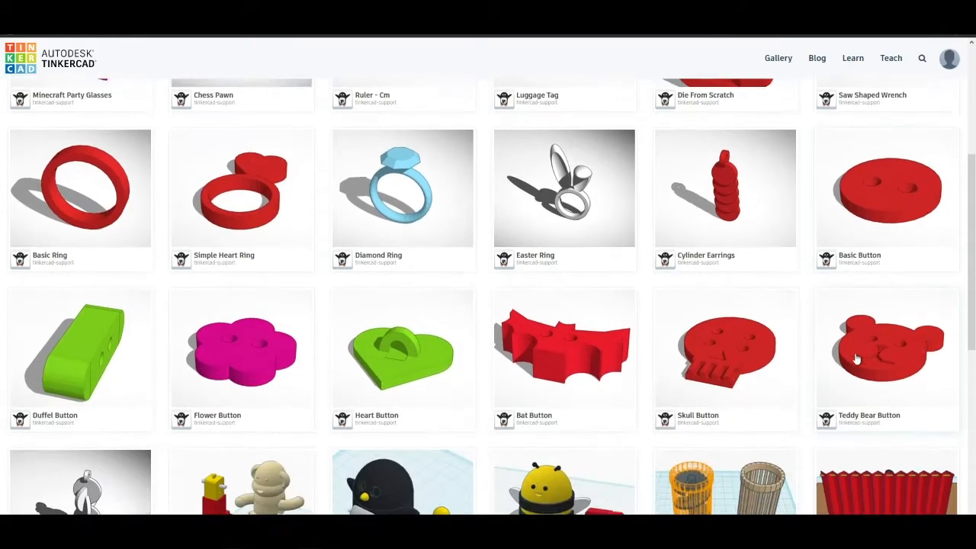
pyautogui.scroll(-3, 821, 347)
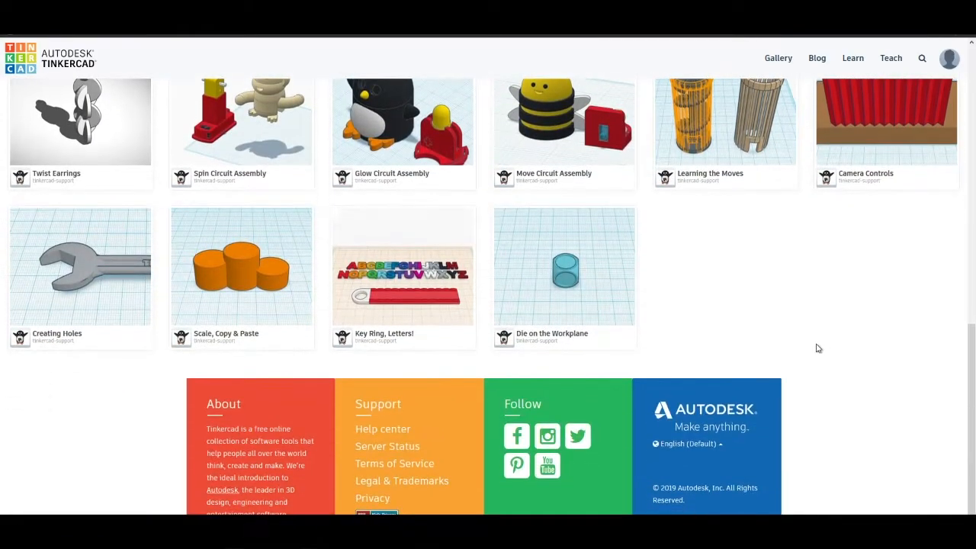
pyautogui.scroll(2, 817, 346)
pyautogui.scroll(7, 821, 355)
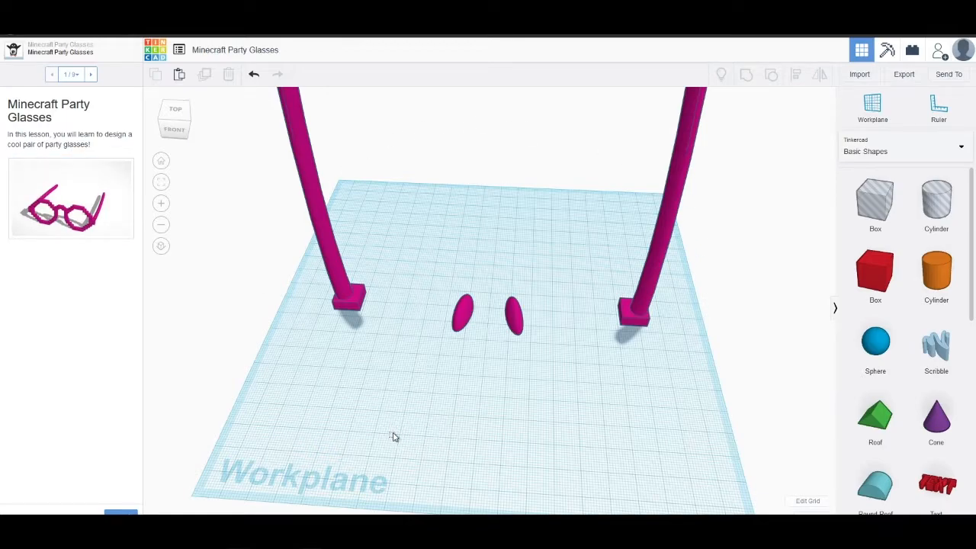
# Examine the starter glasses parts on the workplane from several angles and temporarily select the two small oval nose pads together
pyautogui.moveTo(394, 435); pyautogui.dragTo(414, 426, button='right')
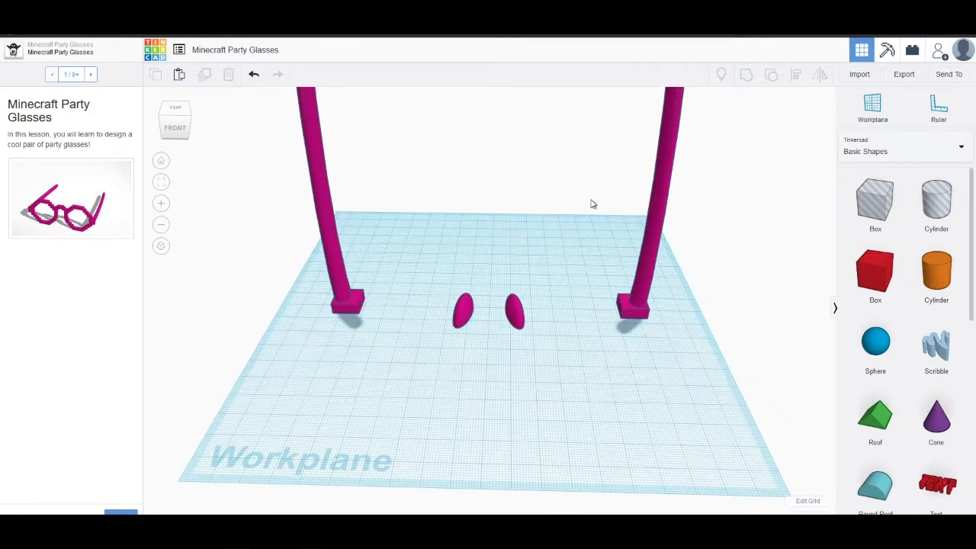
pyautogui.moveTo(529, 194); pyautogui.dragTo(508, 328, button='right')
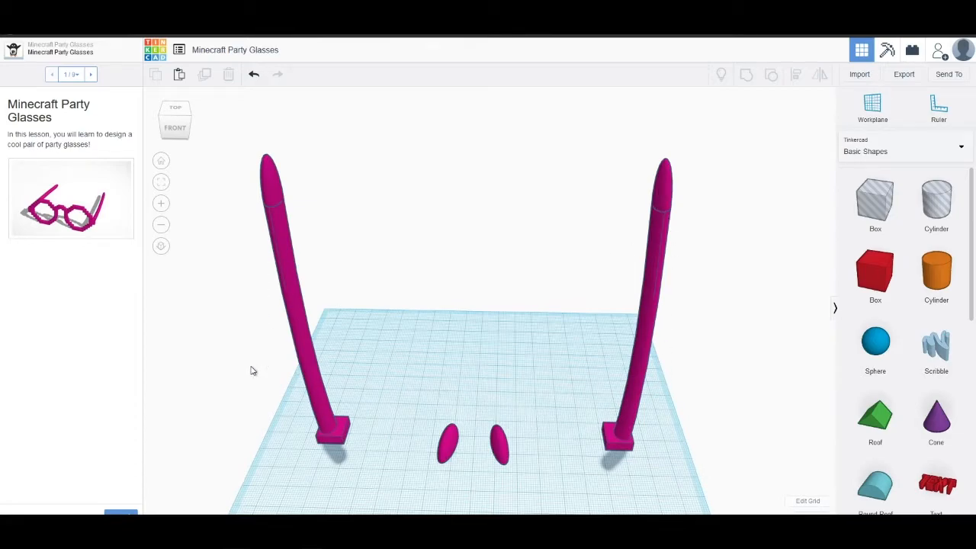
pyautogui.moveTo(470, 381); pyautogui.dragTo(475, 364, button='middle')
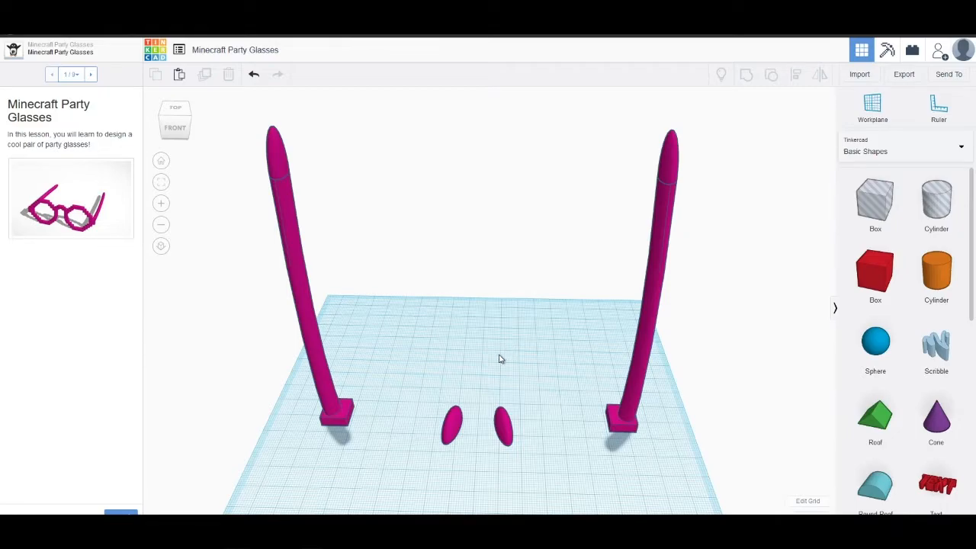
pyautogui.moveTo(464, 366)
pyautogui.mouseDown(button='right')
pyautogui.moveTo(475, 294)
pyautogui.moveTo(455, 381)
pyautogui.mouseUp(button='right')
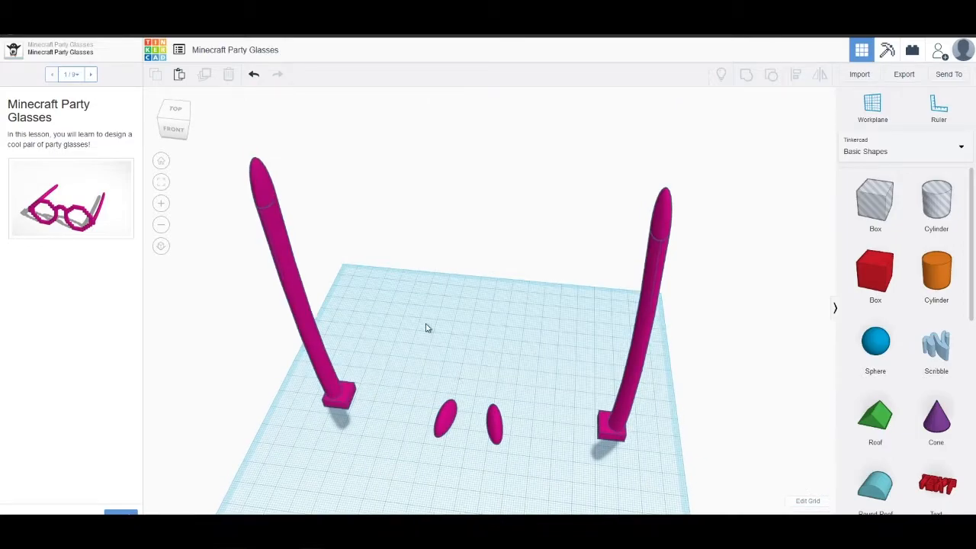
pyautogui.moveTo(414, 323); pyautogui.dragTo(468, 259, button='right')
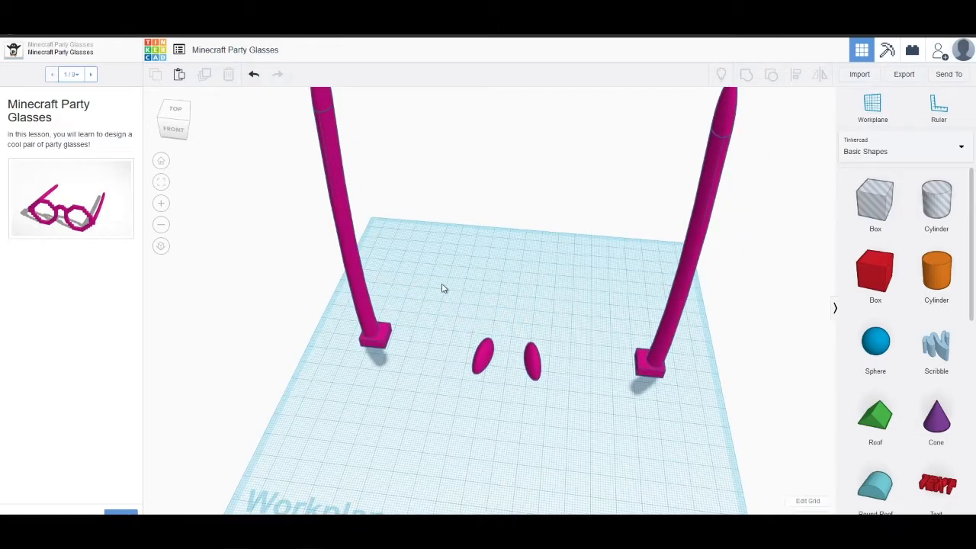
pyautogui.moveTo(441, 288); pyautogui.dragTo(612, 434)
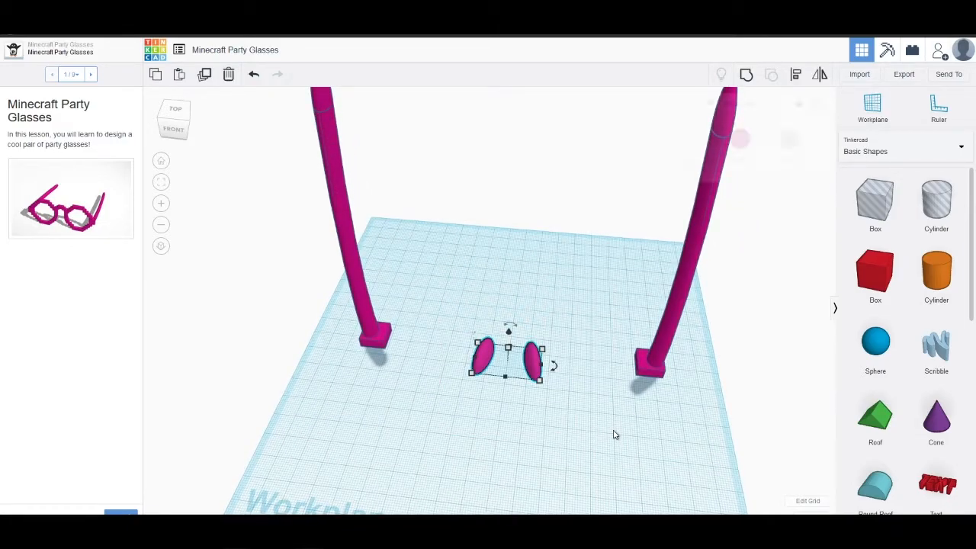
pyautogui.click(431, 315)
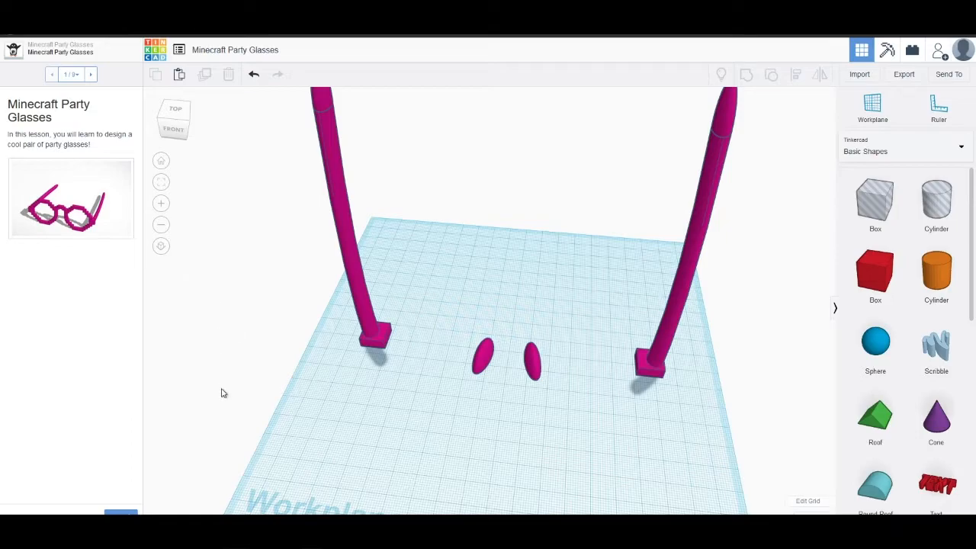
# Advance the lesson to Your Starting Block and check the workplane from the front and the upper front
pyautogui.click(121, 512)
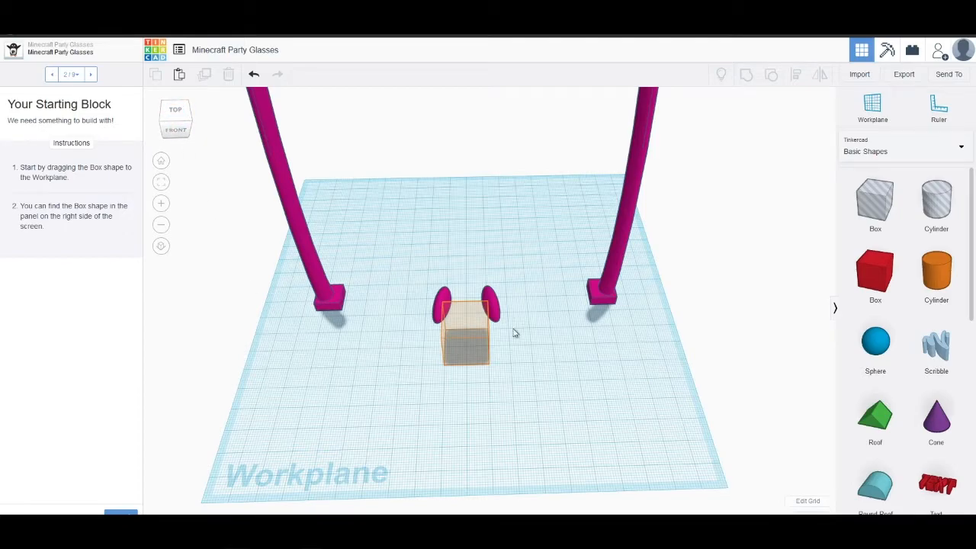
pyautogui.click(179, 128)
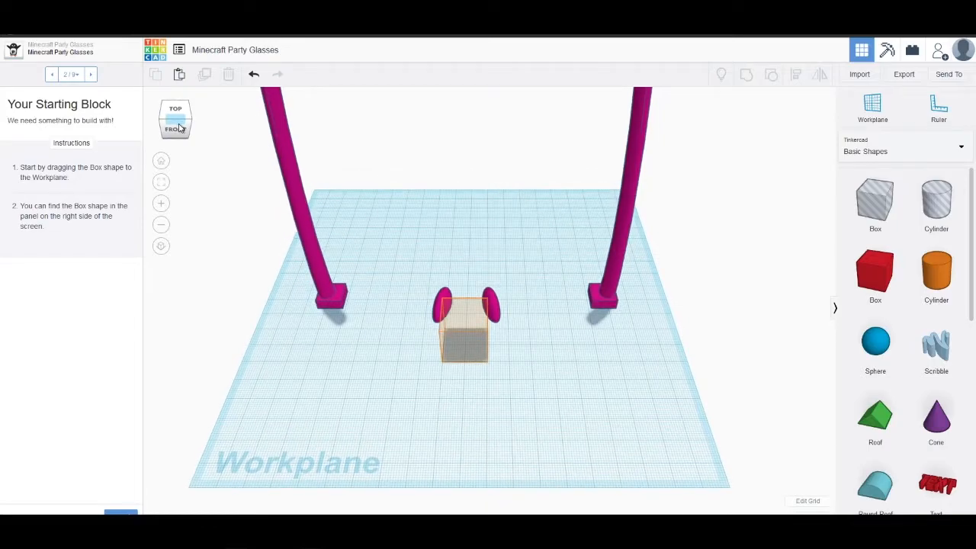
pyautogui.click(176, 134)
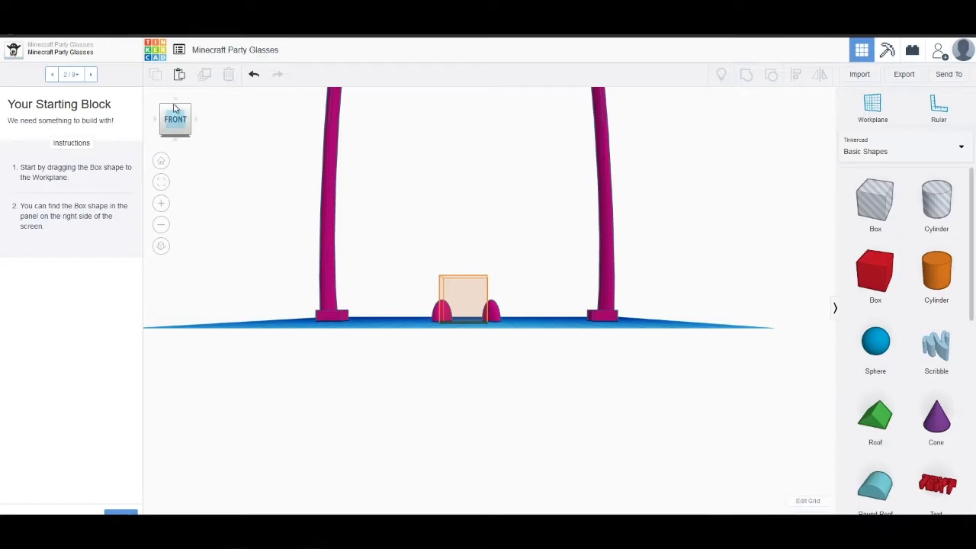
pyautogui.click(176, 109)
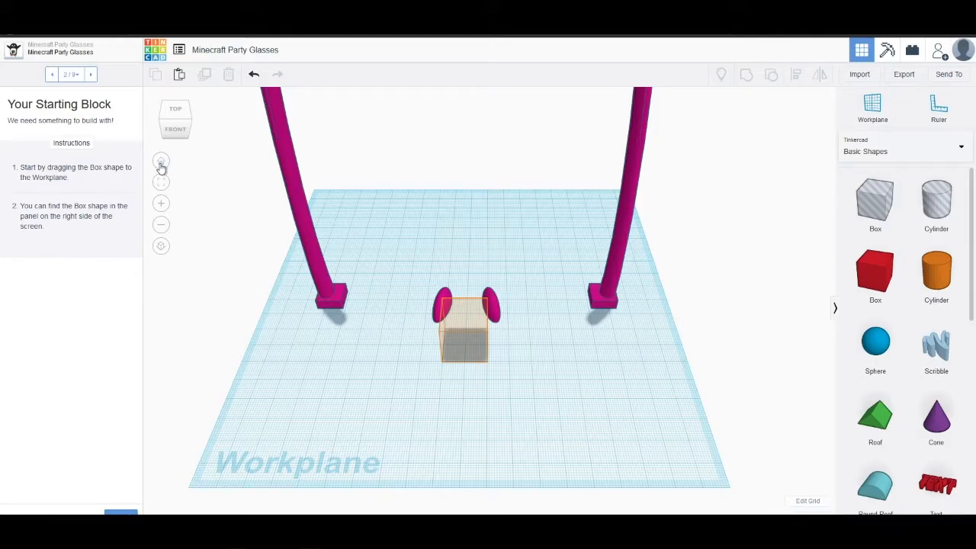
# Inspect the glasses parts and the box placeholder at close and far zoom, and restore the home view
pyautogui.scroll(3, 255, 325)
pyautogui.scroll(-4, 255, 333)
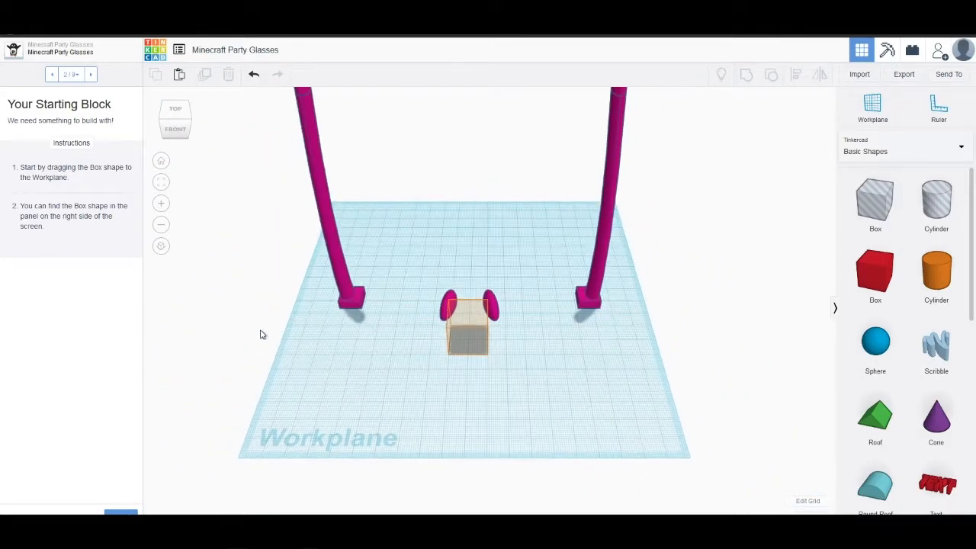
pyautogui.scroll(2, 259, 338)
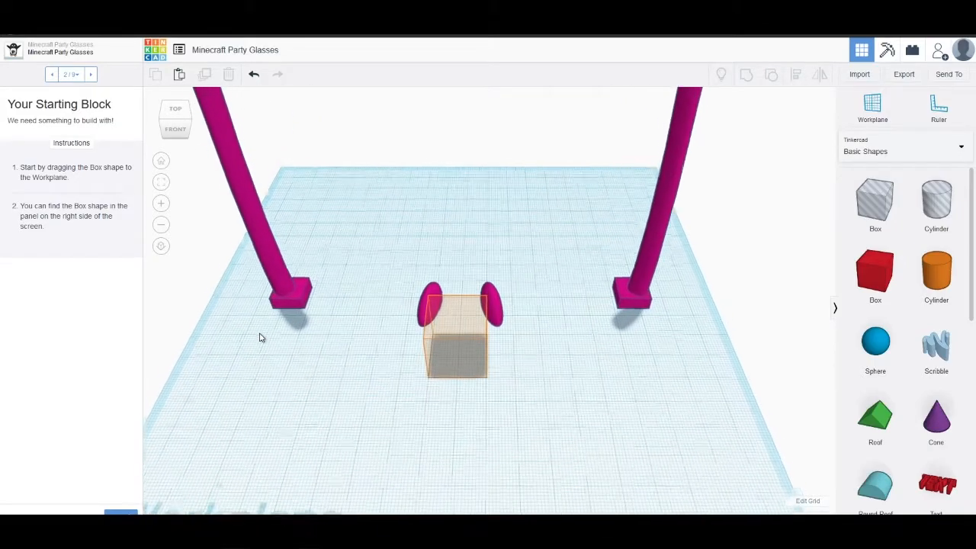
pyautogui.scroll(-4, 259, 340)
pyautogui.scroll(-5, 259, 343)
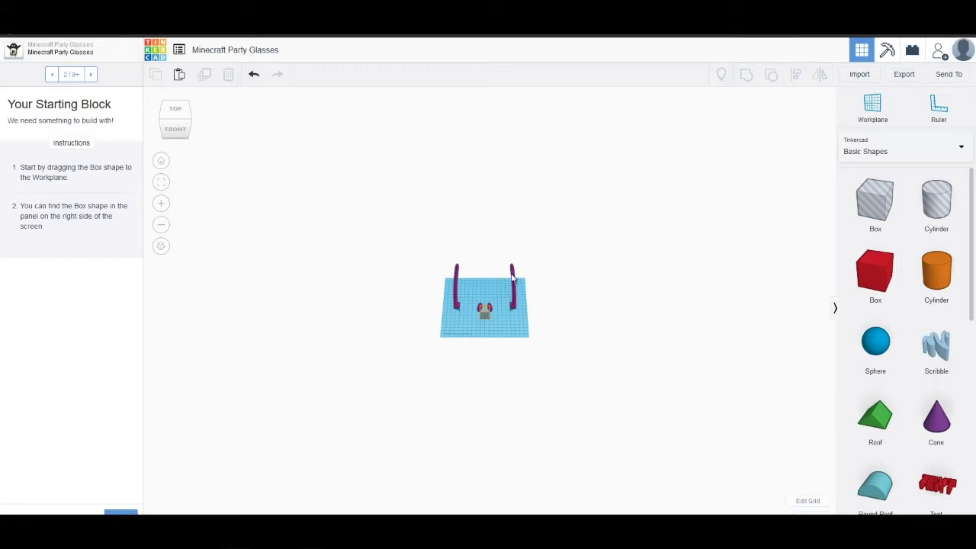
pyautogui.click(162, 164)
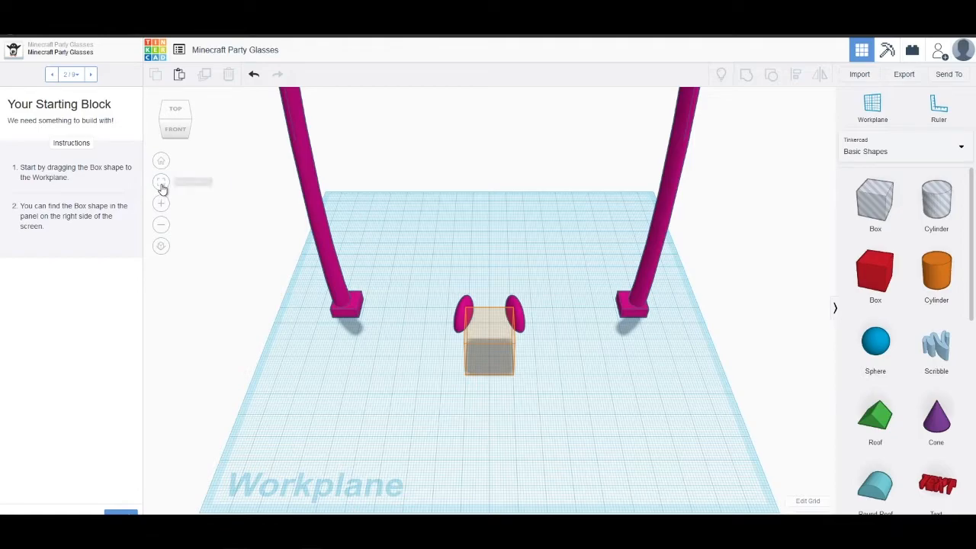
# Fit all shapes in view and compare the orthographic and perspective projections, ending in perspective
pyautogui.click(161, 187)
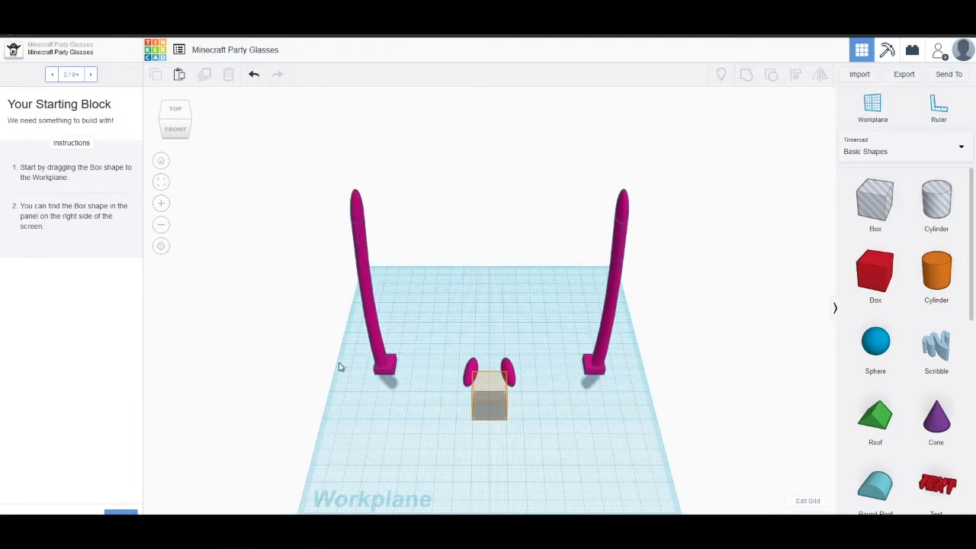
pyautogui.click(161, 204)
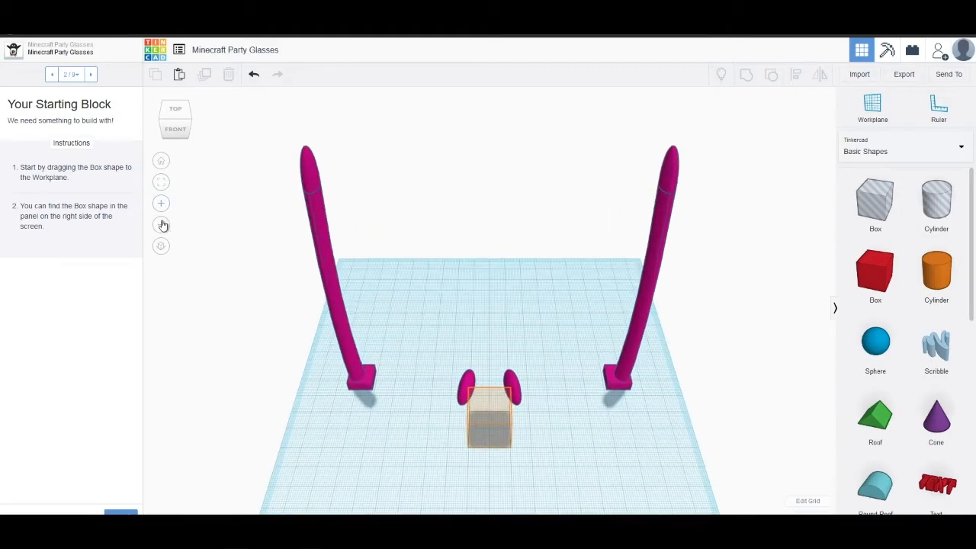
pyautogui.click(161, 224)
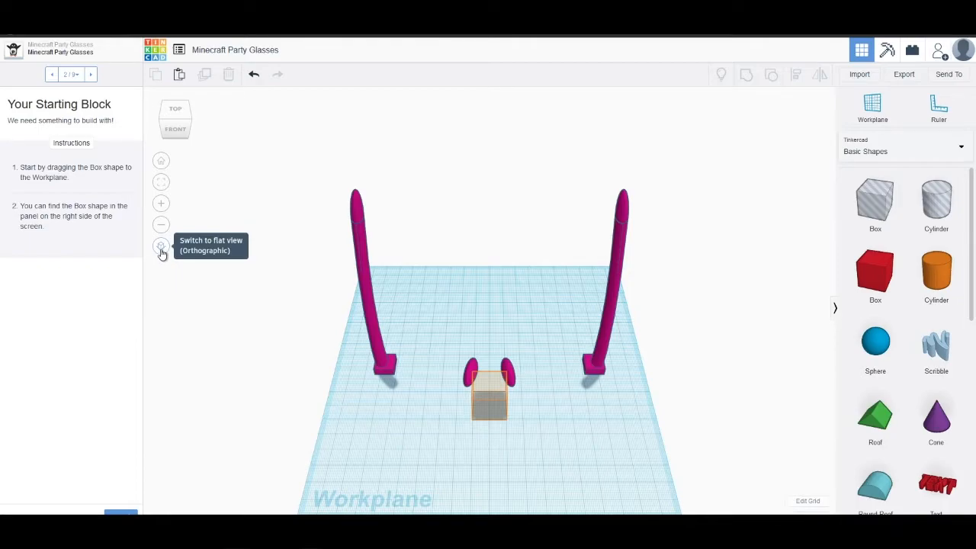
pyautogui.click(161, 250)
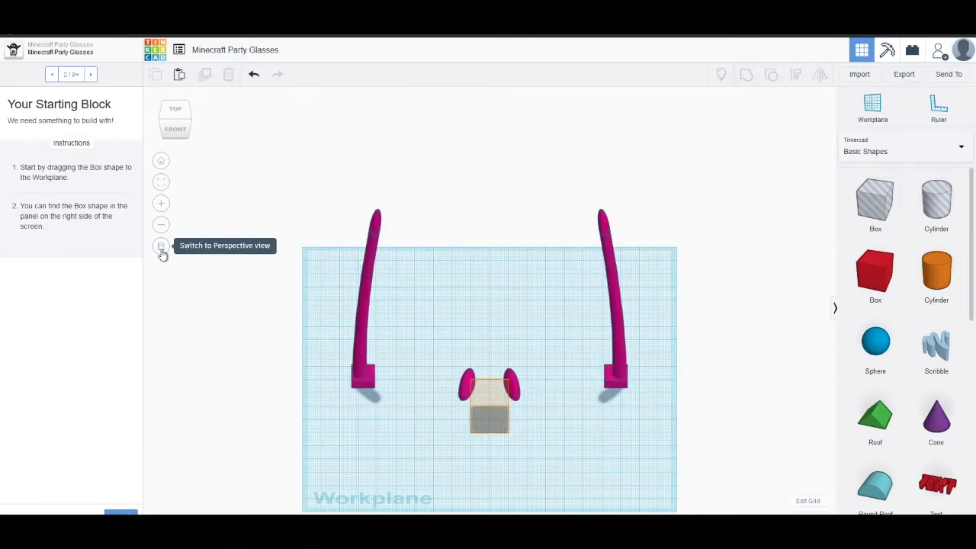
pyautogui.click(160, 249)
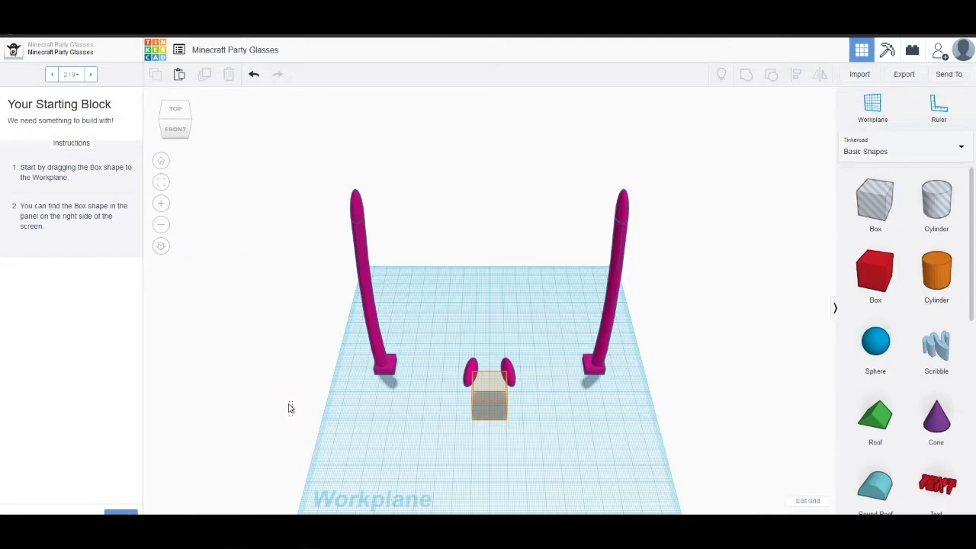
# Place a solid red 20 mm Box on the outlined placeholder by the nose pads and advance to Scale It a Bit Smaller
pyautogui.moveTo(324, 432); pyautogui.dragTo(323, 414, button='right')
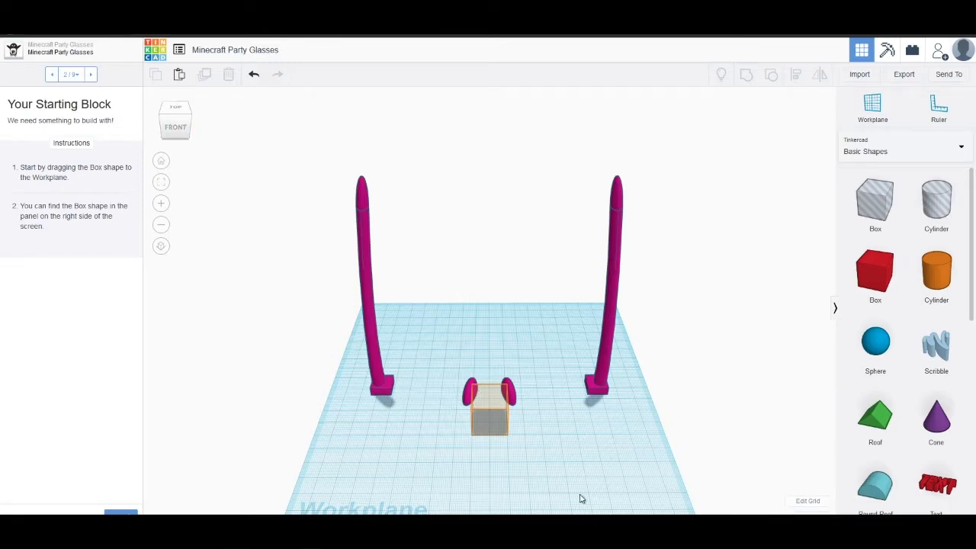
pyautogui.moveTo(503, 470)
pyautogui.mouseDown(button='right')
pyautogui.moveTo(488, 461)
pyautogui.moveTo(576, 464)
pyautogui.moveTo(436, 462)
pyautogui.moveTo(580, 468)
pyautogui.moveTo(496, 470)
pyautogui.moveTo(507, 468)
pyautogui.mouseUp(button='right')
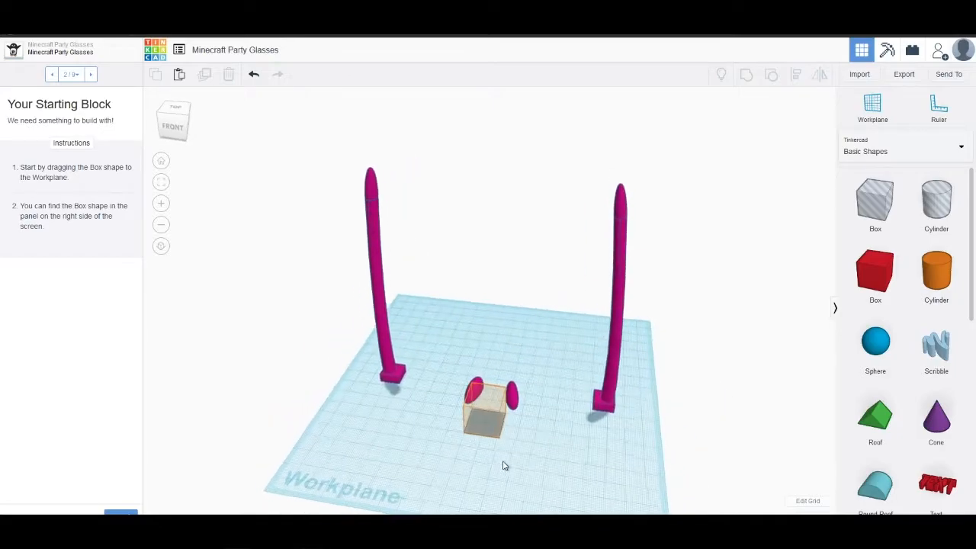
pyautogui.moveTo(189, 134)
pyautogui.mouseDown()
pyautogui.moveTo(174, 133)
pyautogui.moveTo(206, 128)
pyautogui.moveTo(194, 137)
pyautogui.moveTo(190, 127)
pyautogui.moveTo(190, 135)
pyautogui.mouseUp()
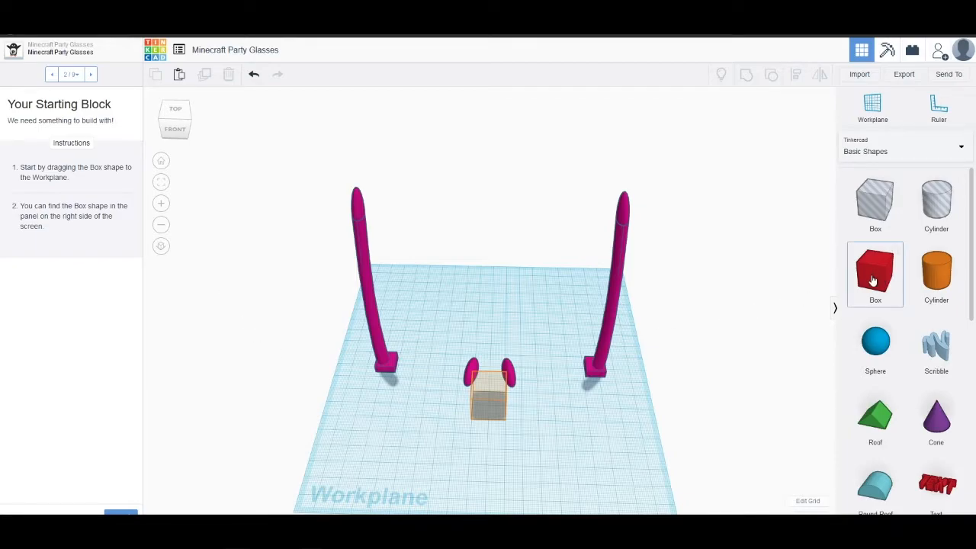
pyautogui.moveTo(873, 279); pyautogui.dragTo(489, 404)
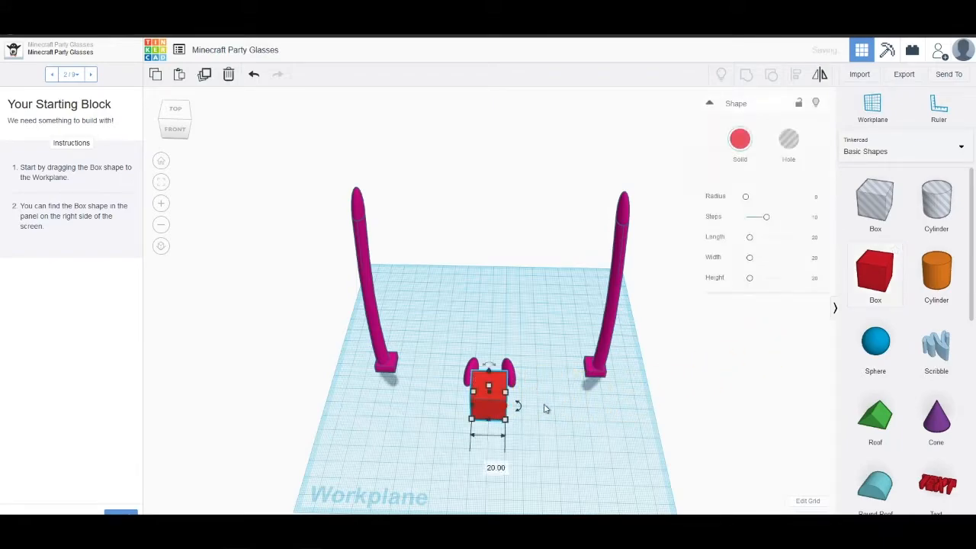
pyautogui.moveTo(558, 414); pyautogui.dragTo(557, 445, button='right')
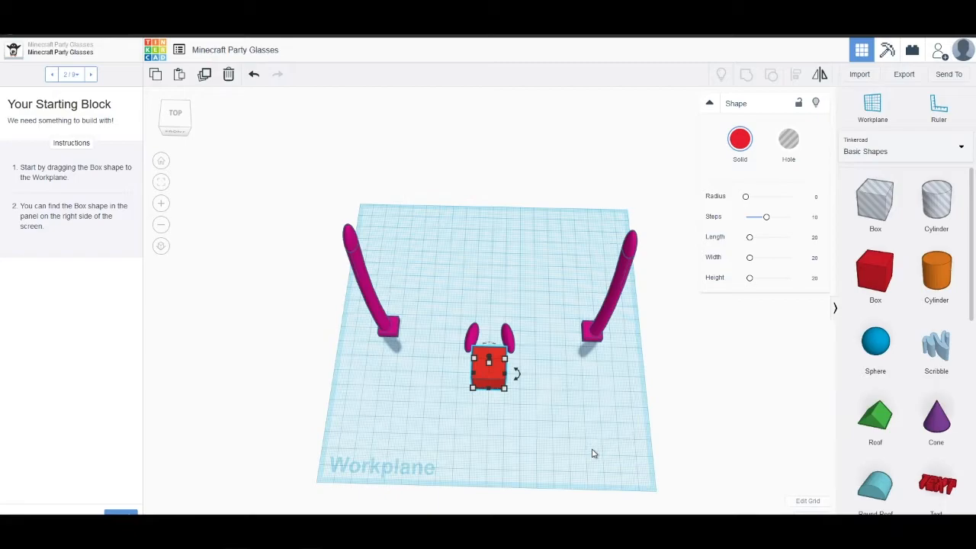
pyautogui.click(593, 454)
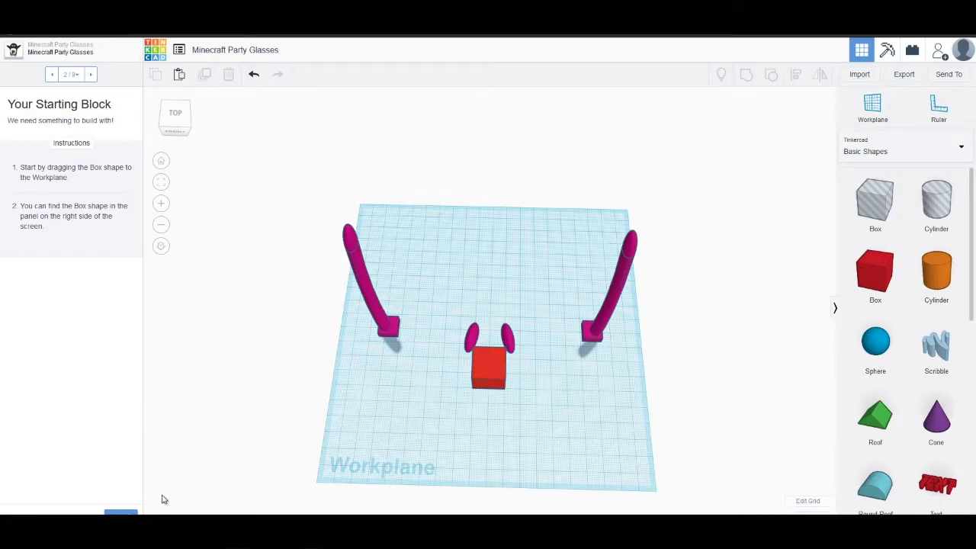
pyautogui.click(121, 512)
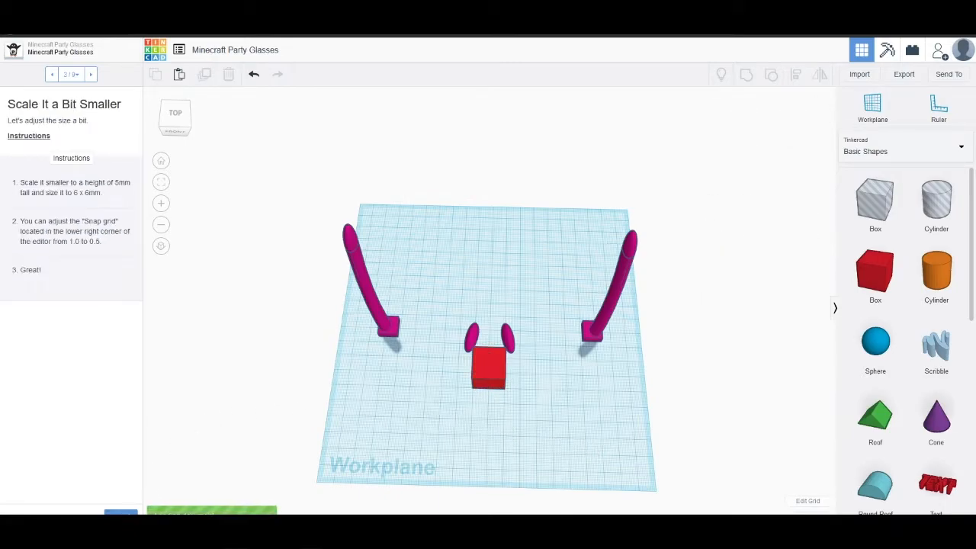
# Set the height of the red box by the nose pads to 5 mm
pyautogui.moveTo(376, 443); pyautogui.dragTo(369, 461, button='right')
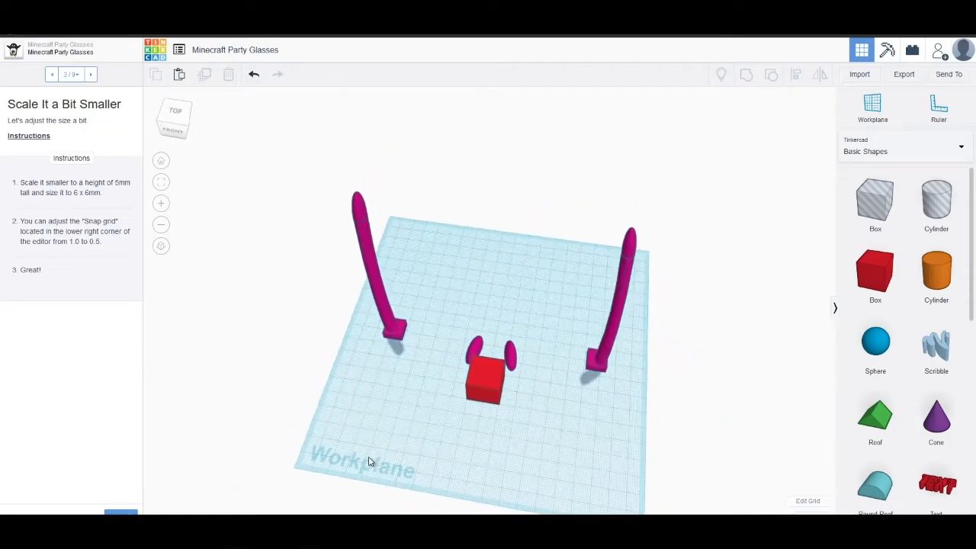
pyautogui.scroll(-3, 407, 469)
pyautogui.scroll(5, 407, 470)
pyautogui.scroll(-2, 408, 470)
pyautogui.click(482, 381)
pyautogui.moveTo(403, 434); pyautogui.dragTo(417, 388, button='right')
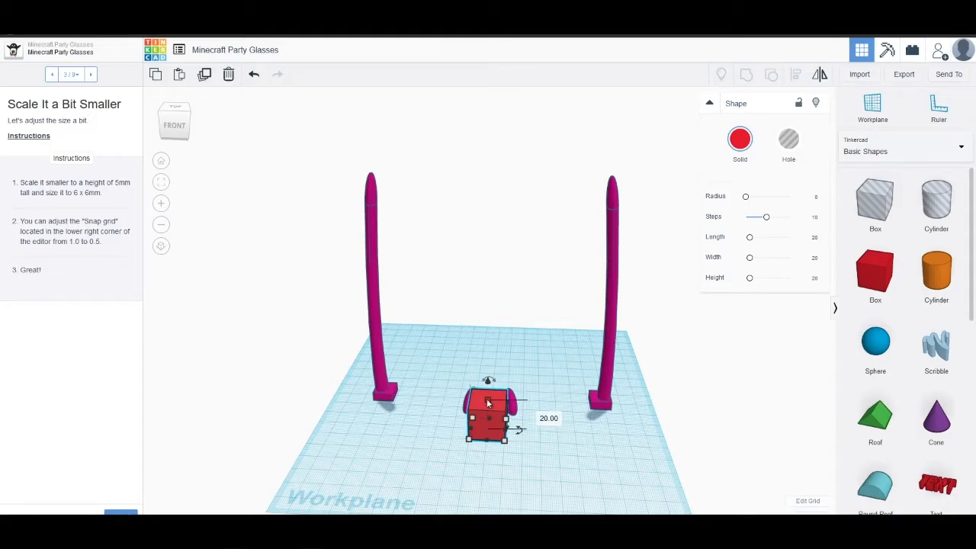
pyautogui.moveTo(487, 402)
pyautogui.mouseDown()
pyautogui.moveTo(488, 432)
pyautogui.moveTo(486, 403)
pyautogui.mouseUp()
pyautogui.click(421, 445)
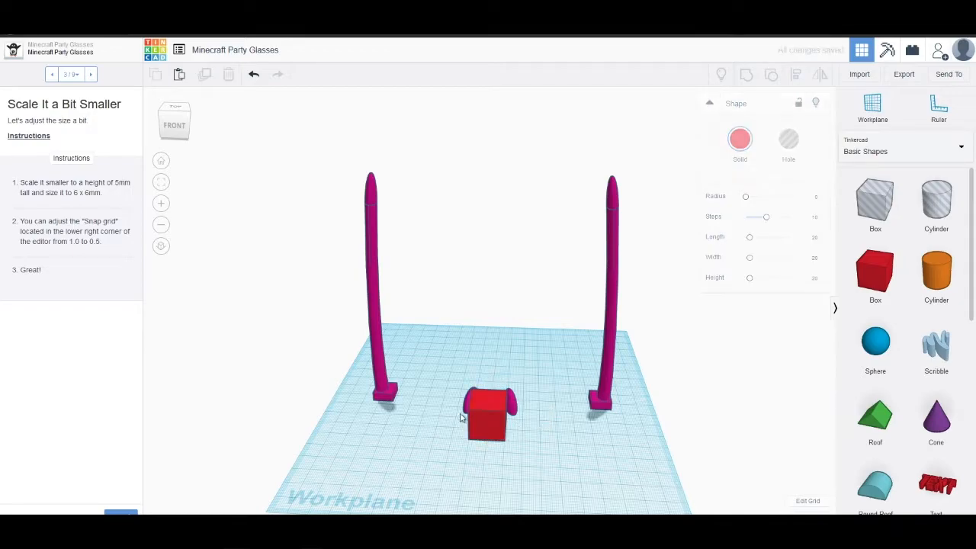
pyautogui.click(485, 402)
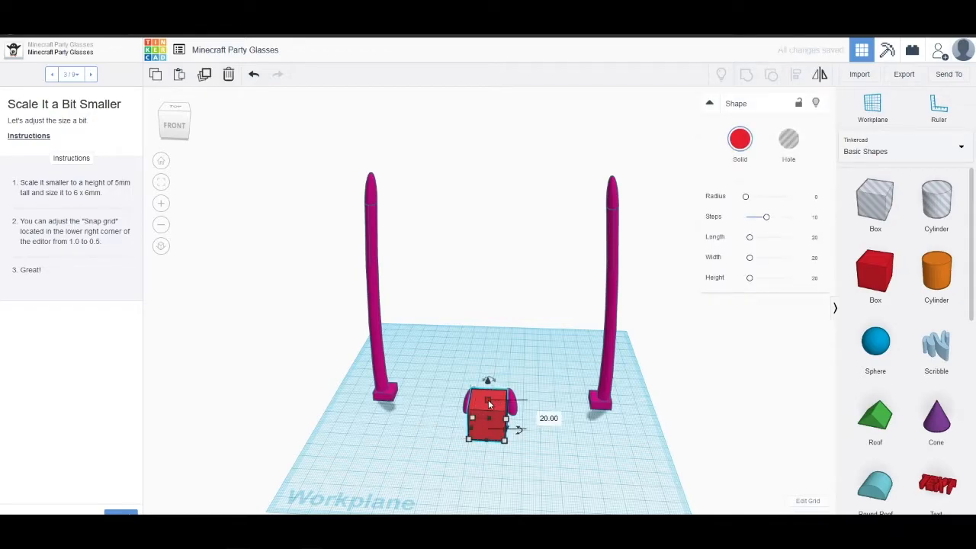
pyautogui.click(543, 416)
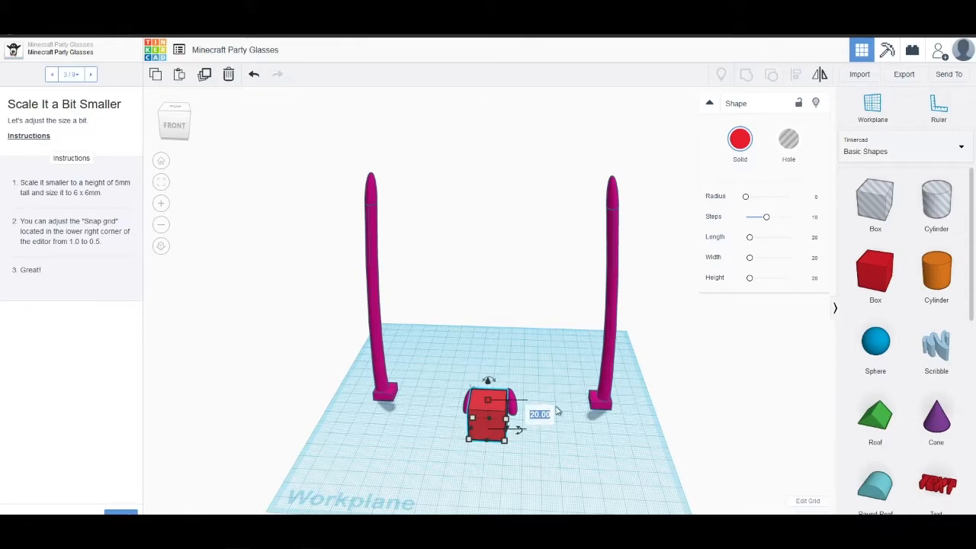
pyautogui.write('5')
pyautogui.press('Return')
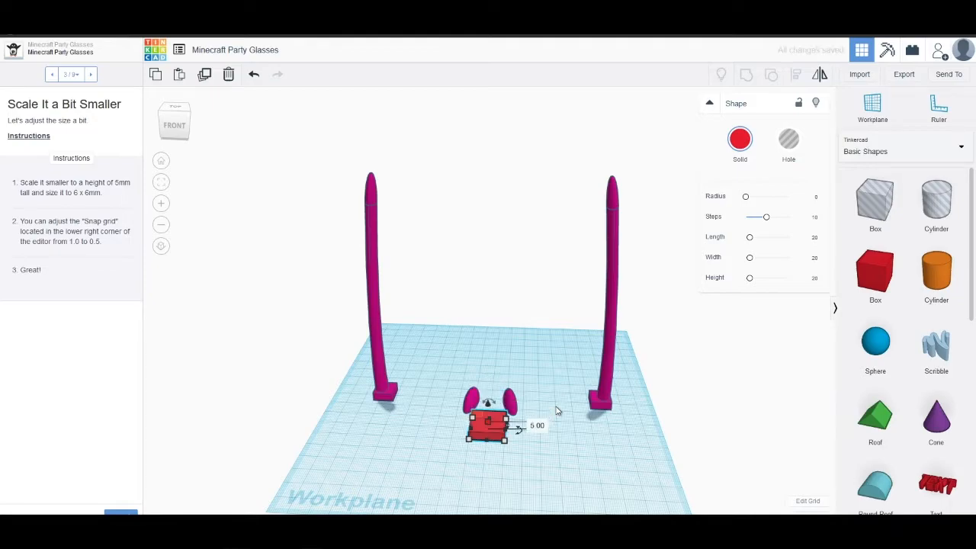
pyautogui.click(579, 503)
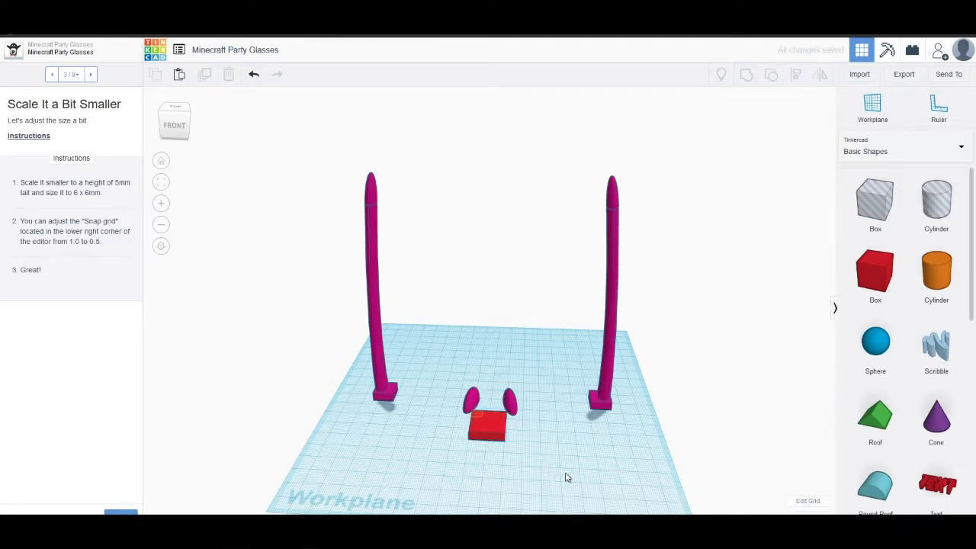
# Set the red box's footprint to 6 x 6 mm
pyautogui.moveTo(561, 473); pyautogui.dragTo(536, 444, button='right')
pyautogui.click(488, 398)
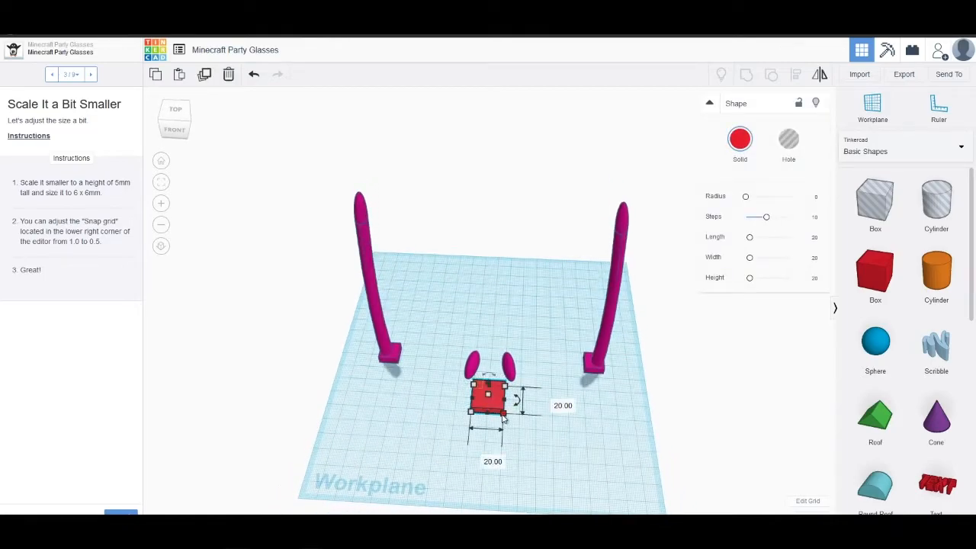
pyautogui.moveTo(504, 417)
pyautogui.mouseDown()
pyautogui.moveTo(486, 401)
pyautogui.moveTo(507, 409)
pyautogui.mouseUp()
pyautogui.click(486, 453)
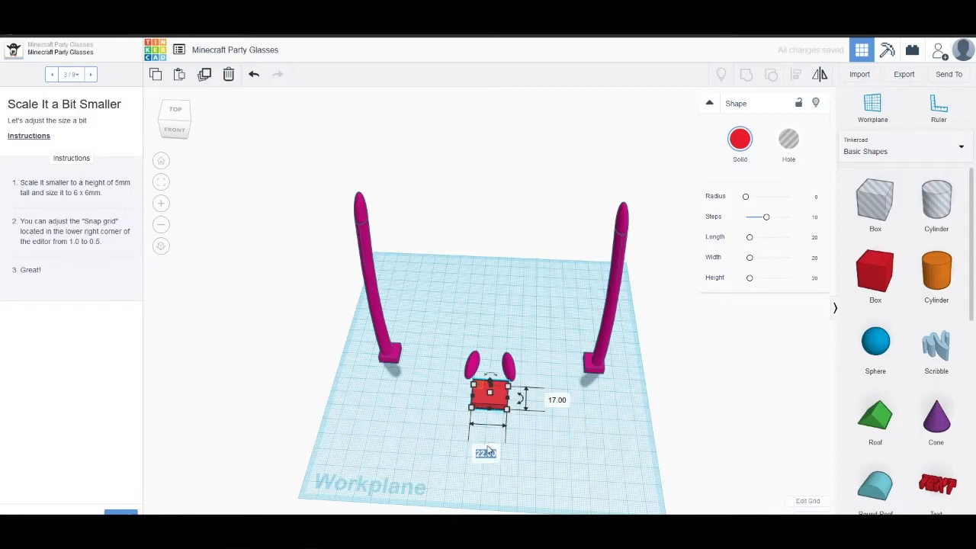
pyautogui.write('6')
pyautogui.press('Tab')
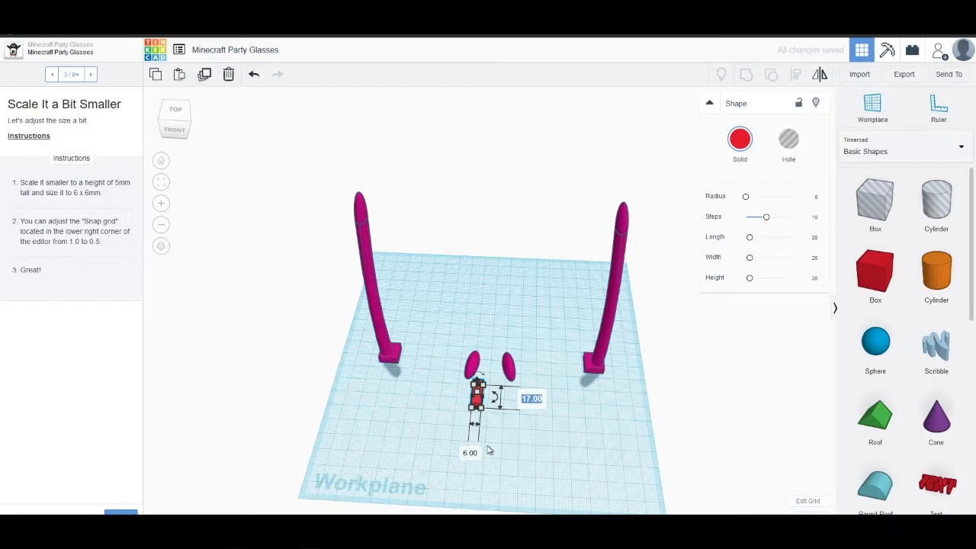
pyautogui.write('6')
pyautogui.press('Return')
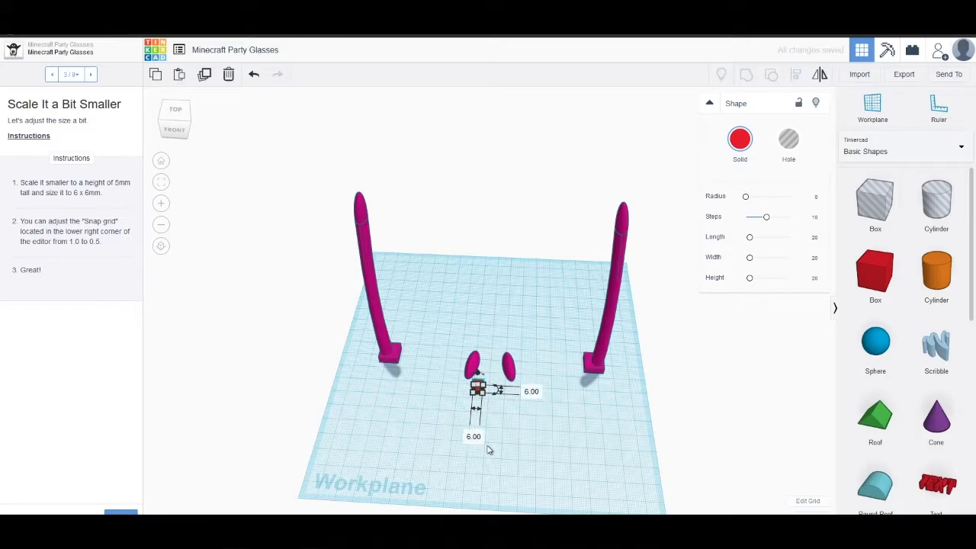
pyautogui.scroll(5, 515, 457)
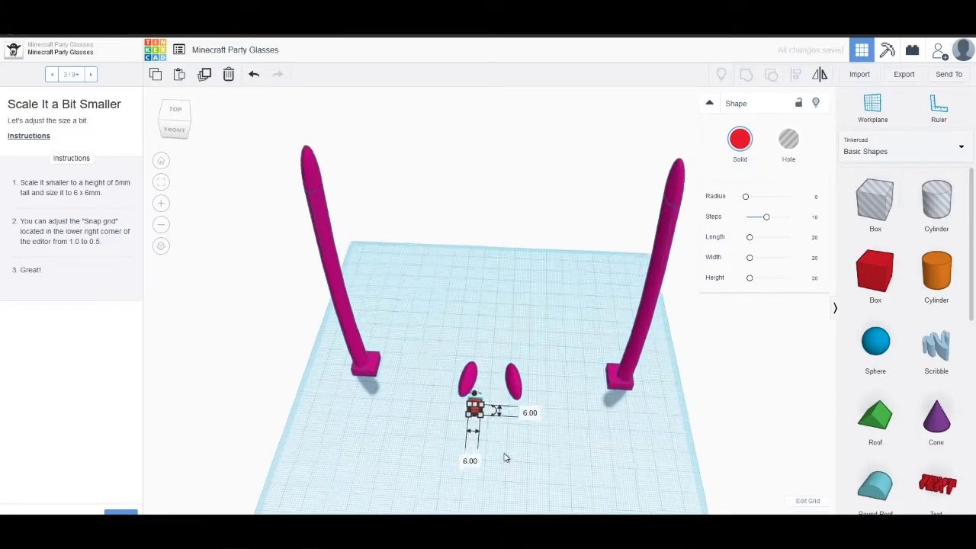
pyautogui.click(544, 487)
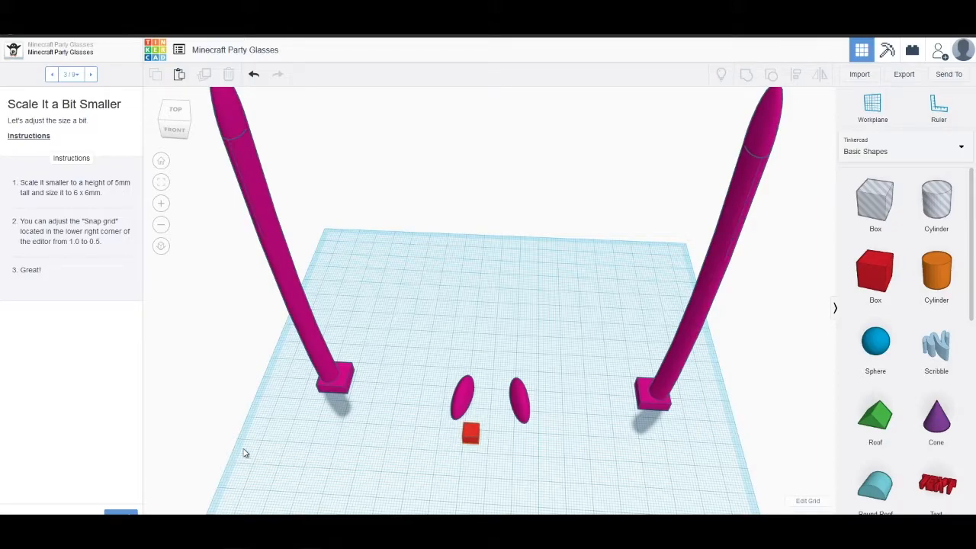
# Set the snap grid to 0.5 mm and shift the small red box by 1 mm in both workplane directions
pyautogui.scroll(-3, 641, 475)
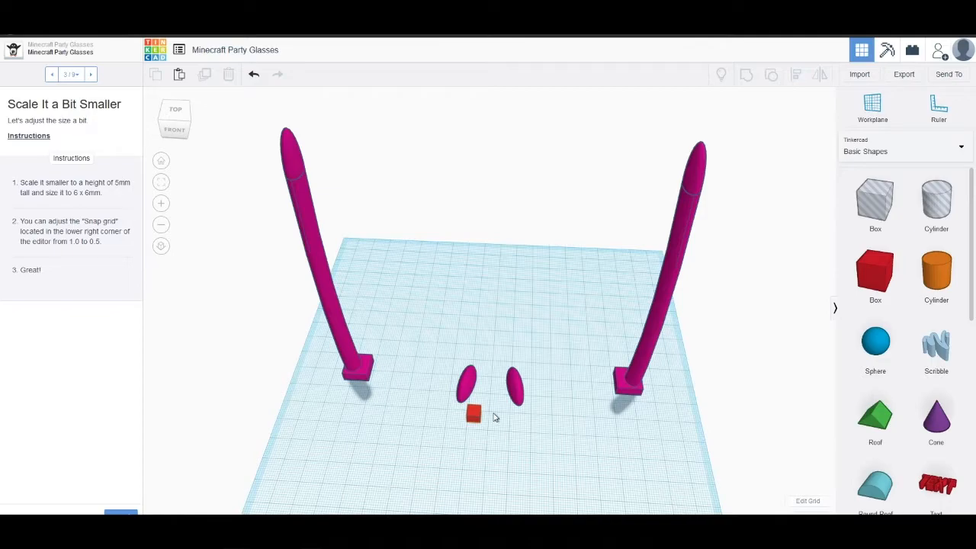
pyautogui.click(807, 500)
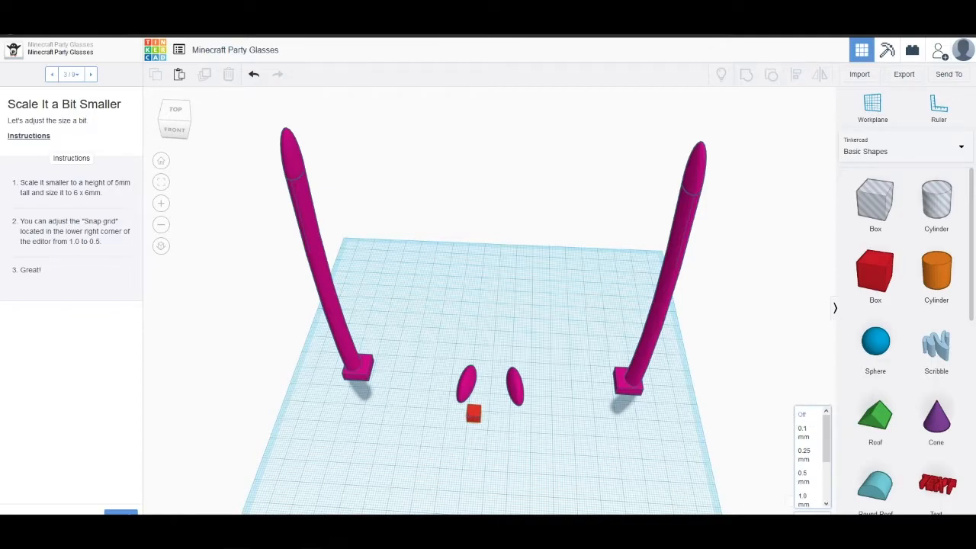
pyautogui.click(805, 476)
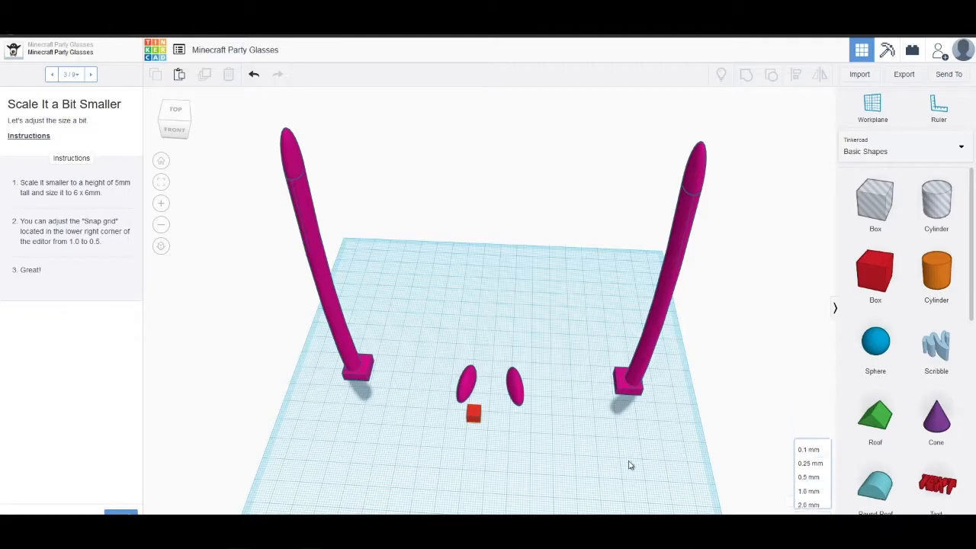
pyautogui.moveTo(593, 456); pyautogui.dragTo(592, 499, button='right')
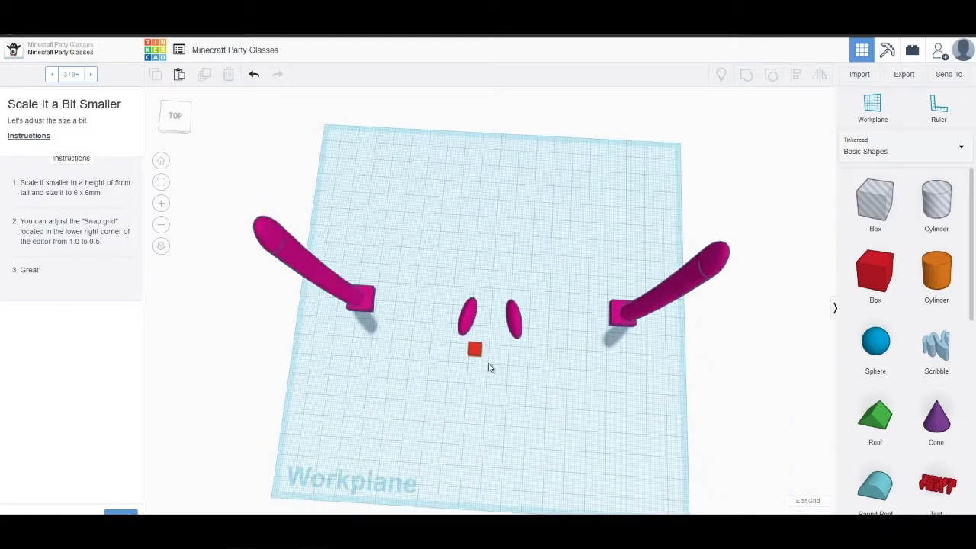
pyautogui.moveTo(475, 348)
pyautogui.mouseDown()
pyautogui.moveTo(474, 413)
pyautogui.moveTo(592, 432)
pyautogui.moveTo(602, 396)
pyautogui.moveTo(470, 373)
pyautogui.moveTo(475, 356)
pyautogui.mouseUp()
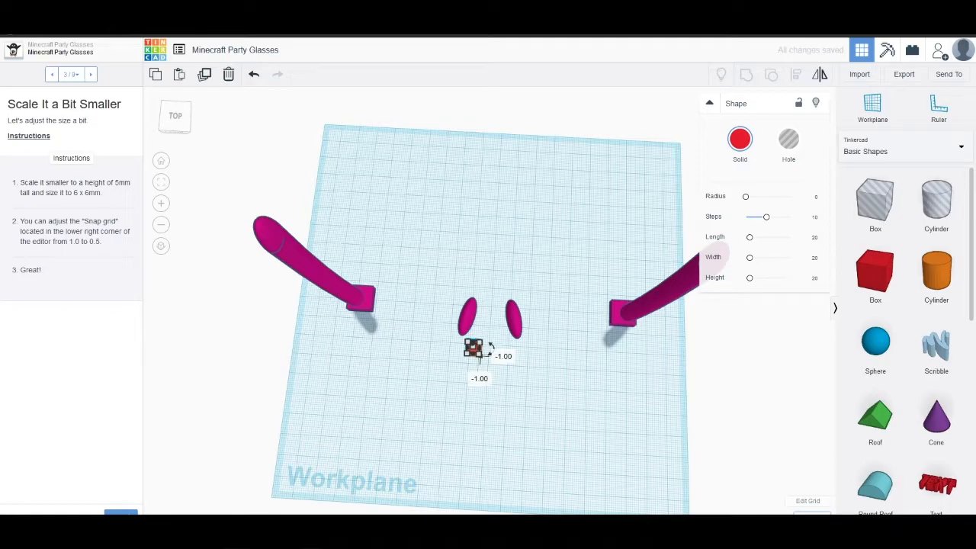
# Turn the snap grid off and try free movement of the red box, ending on the outlined placeholder by the nose pads
pyautogui.click(811, 510)
pyautogui.scroll(2, 822, 443)
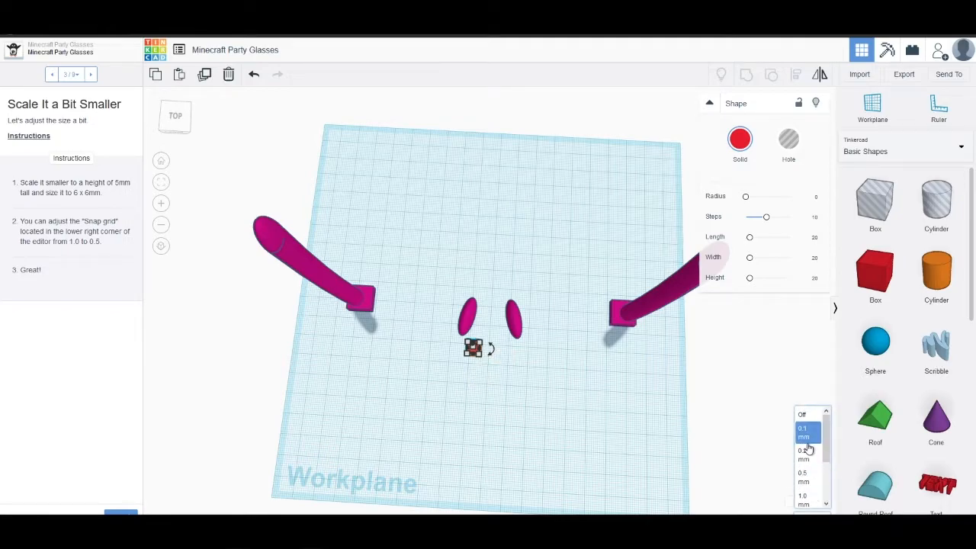
pyautogui.click(803, 415)
pyautogui.click(505, 366)
pyautogui.moveTo(472, 351); pyautogui.dragTo(500, 366)
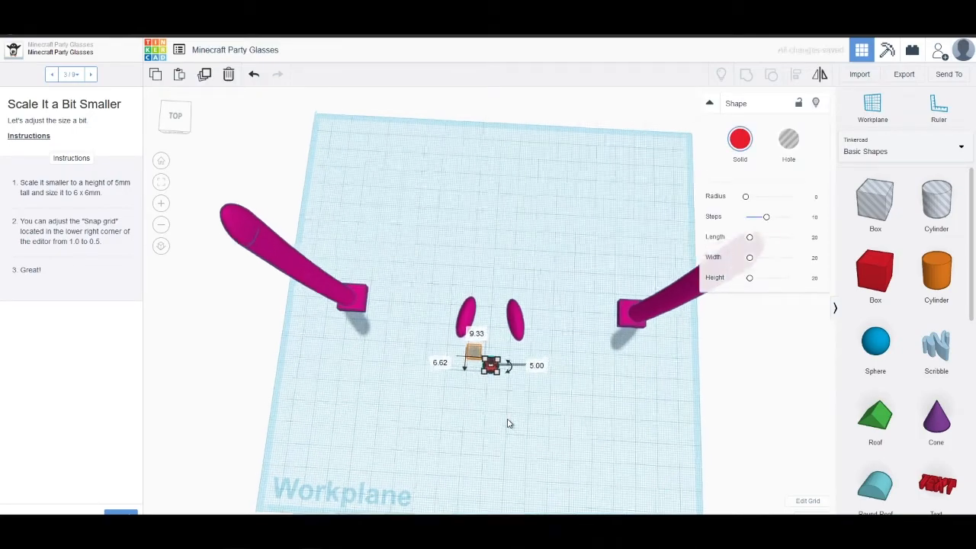
pyautogui.scroll(4, 523, 444)
pyautogui.scroll(2, 511, 458)
pyautogui.moveTo(493, 418); pyautogui.dragTo(458, 398)
pyautogui.click(802, 438)
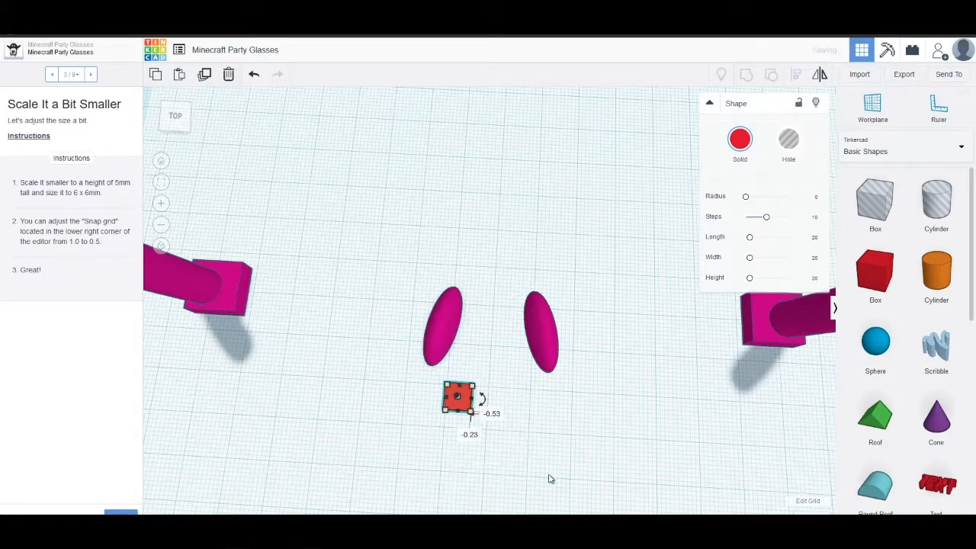
pyautogui.press('Tab')
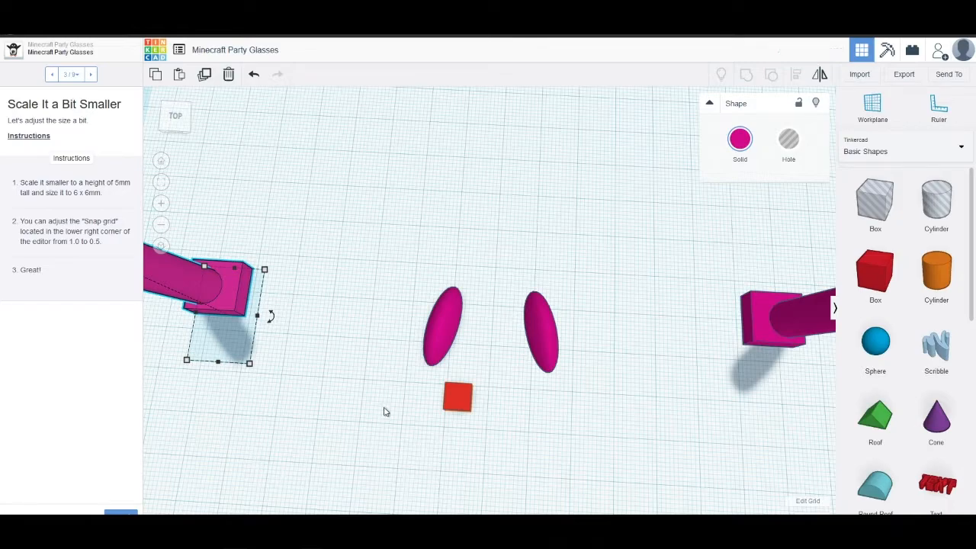
# Advance the lesson to Start Building and place the red box on the orange outline farthest from the temple arm
pyautogui.click(130, 511)
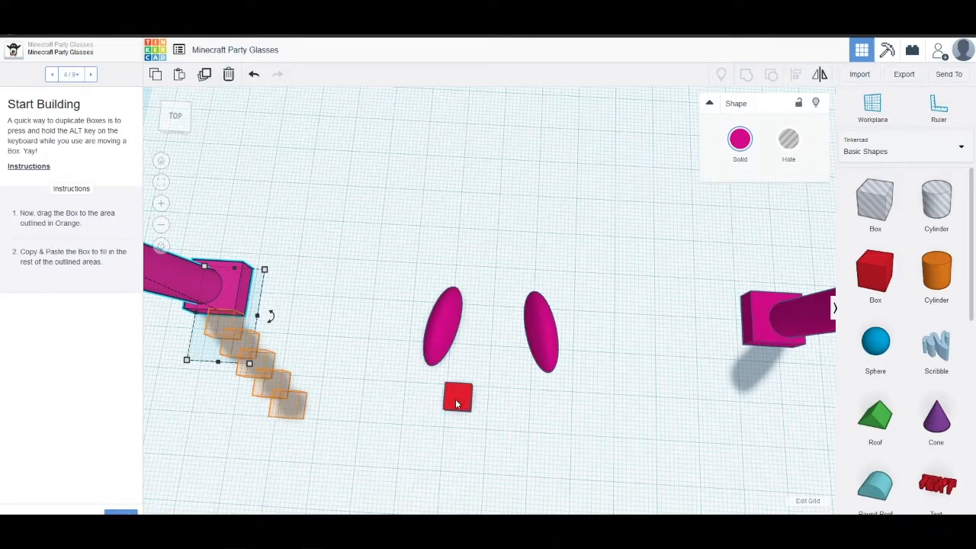
pyautogui.moveTo(455, 400); pyautogui.dragTo(276, 411)
pyautogui.moveTo(392, 484); pyautogui.dragTo(575, 348, button='right')
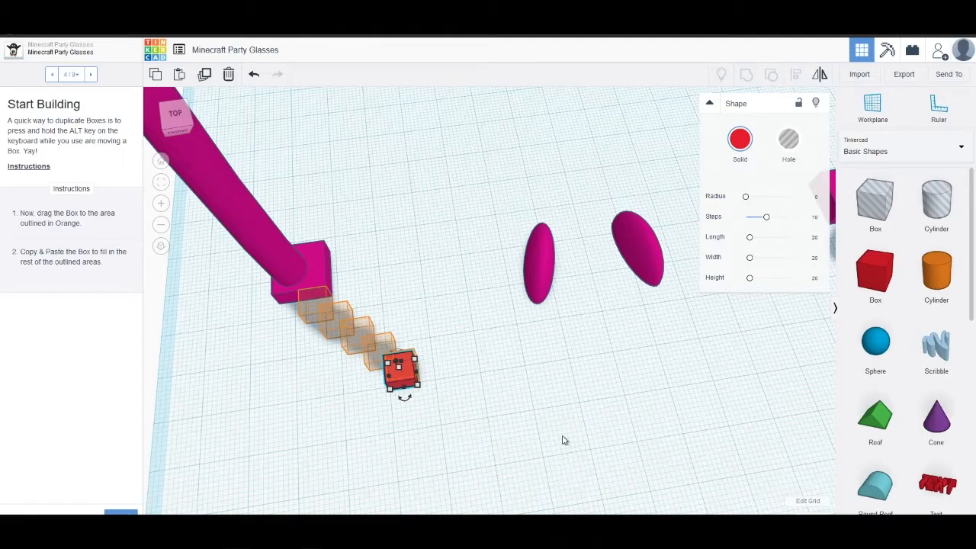
pyautogui.click(534, 420)
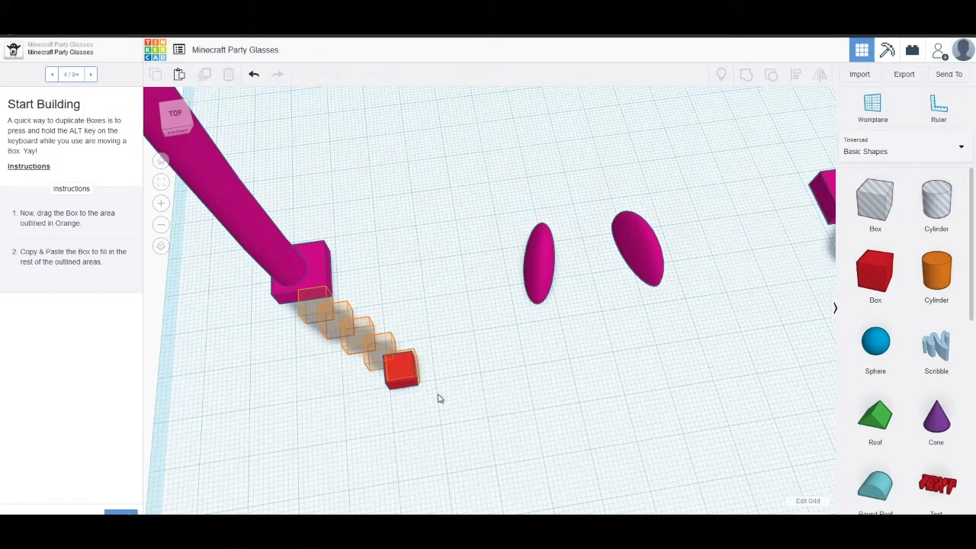
# Try duplicating the red box and nudging the copy sideways along the workplane in small increments
pyautogui.click(399, 375)
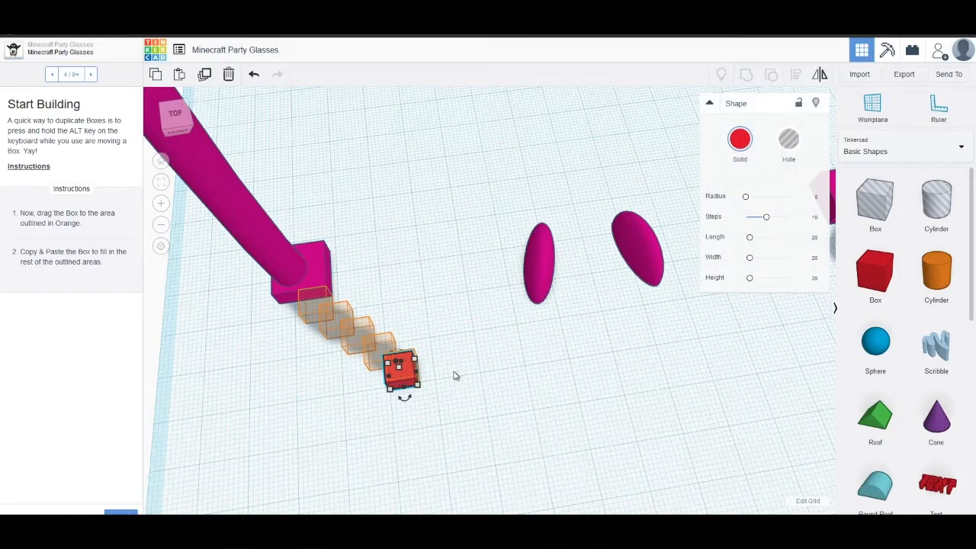
pyautogui.press('Right')
pyautogui.press('Right')
pyautogui.press('Right')
pyautogui.press('Right')
pyautogui.press('Right')
pyautogui.press('Right')
pyautogui.press('Right')
pyautogui.press('Right')
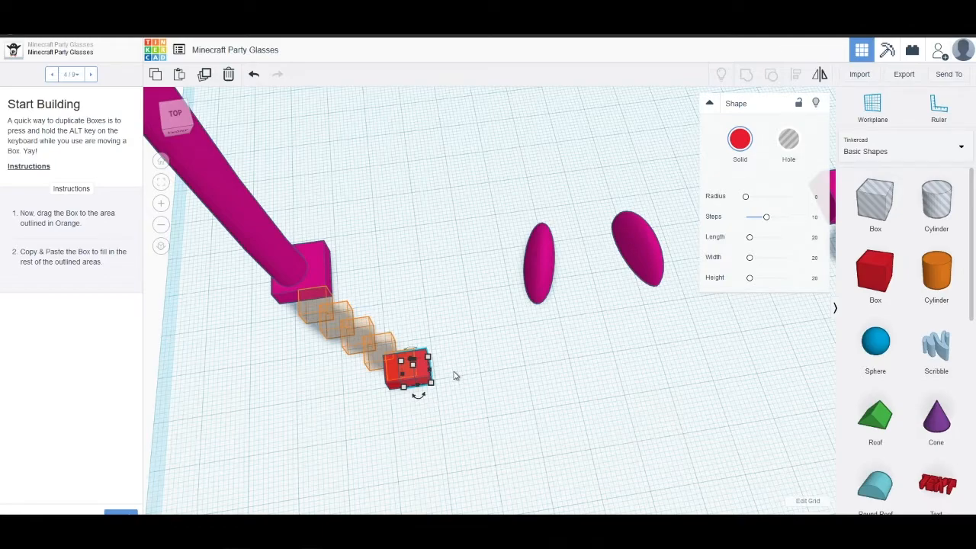
pyautogui.hotkey('ctrl', 'z')
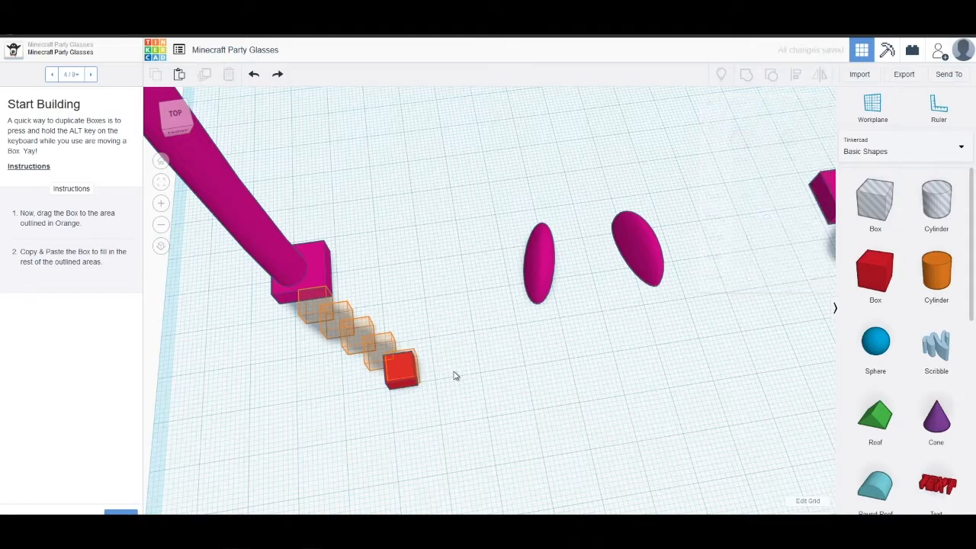
# Duplicate the red box and place the copy on the neighbouring orange outline towards the temple arm
pyautogui.click(391, 377)
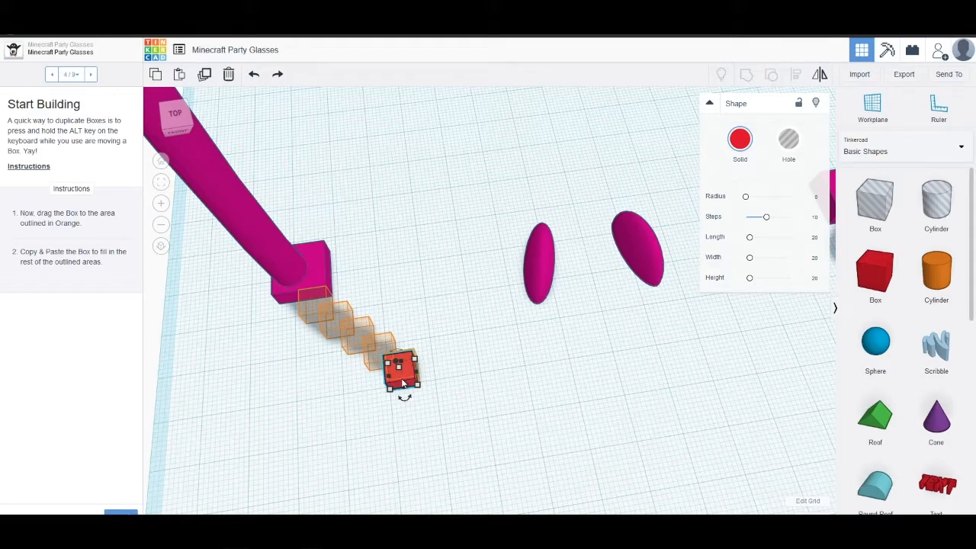
pyautogui.hotkey('ctrl', 'd')
pyautogui.moveTo(404, 383); pyautogui.dragTo(381, 364)
pyautogui.click(468, 413)
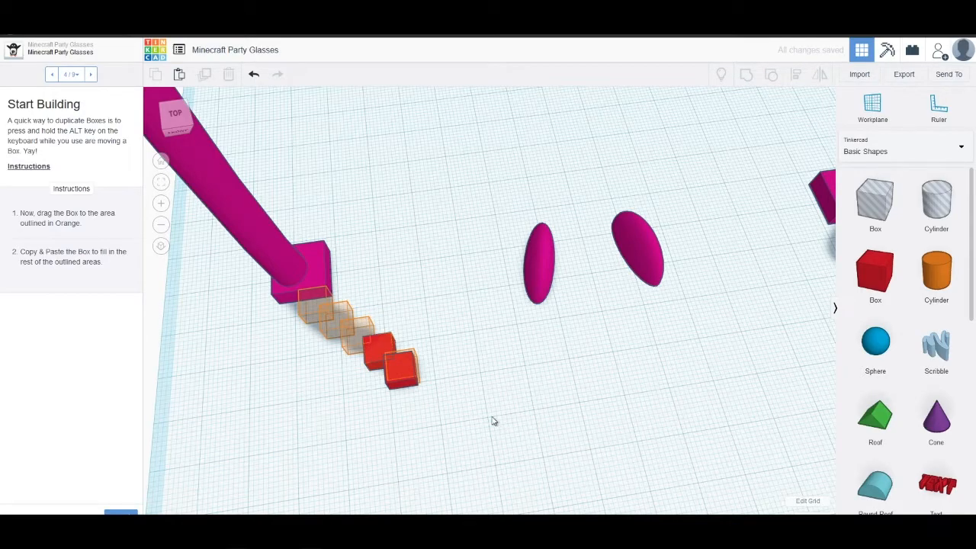
# Try selecting the two red boxes together with a selection window drawn across them
pyautogui.moveTo(437, 404); pyautogui.dragTo(480, 441, button='right')
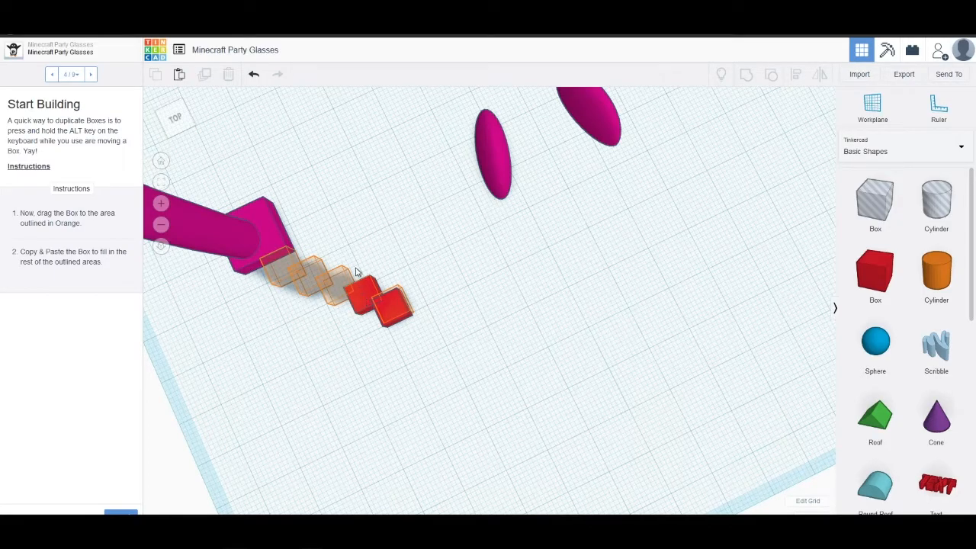
pyautogui.moveTo(415, 315); pyautogui.dragTo(356, 287)
pyautogui.click(432, 336)
pyautogui.click(463, 305)
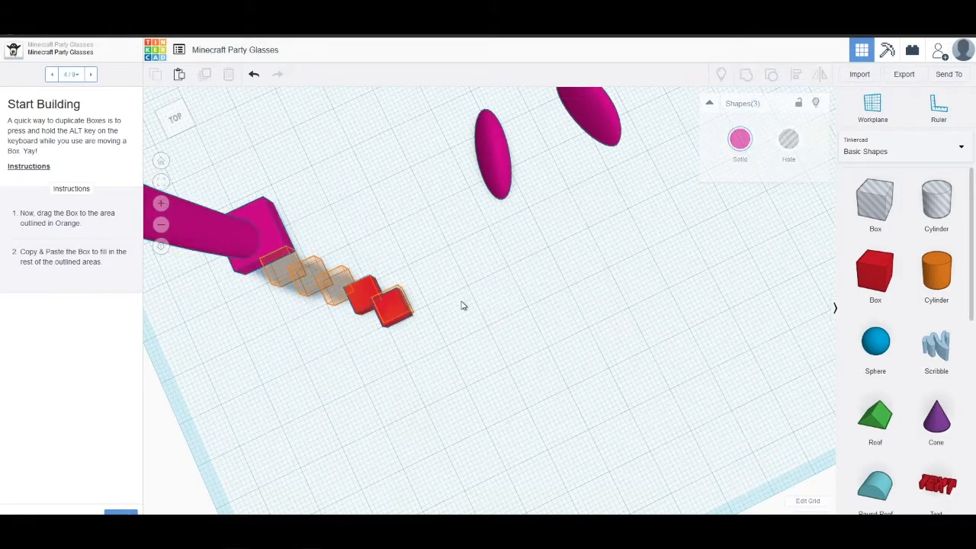
pyautogui.click(397, 307)
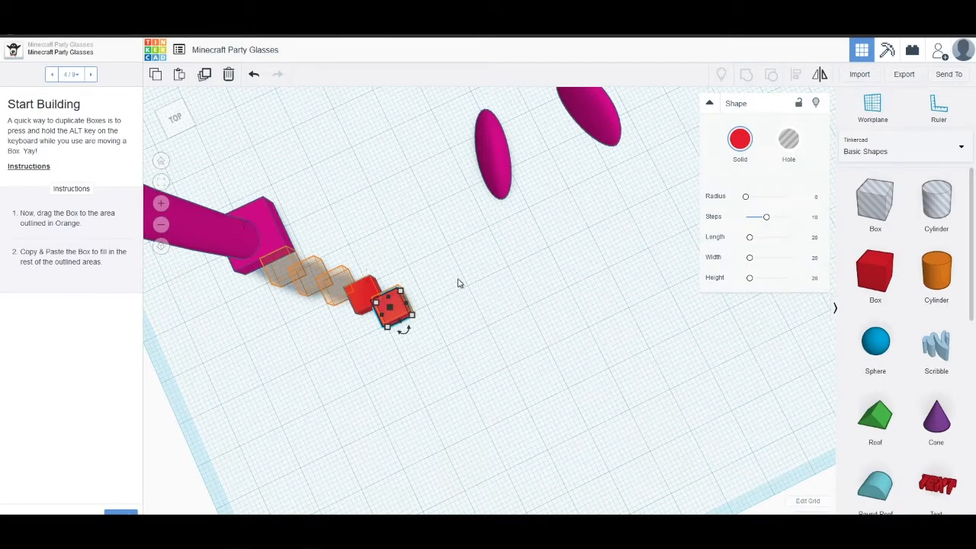
pyautogui.moveTo(483, 346); pyautogui.dragTo(353, 276)
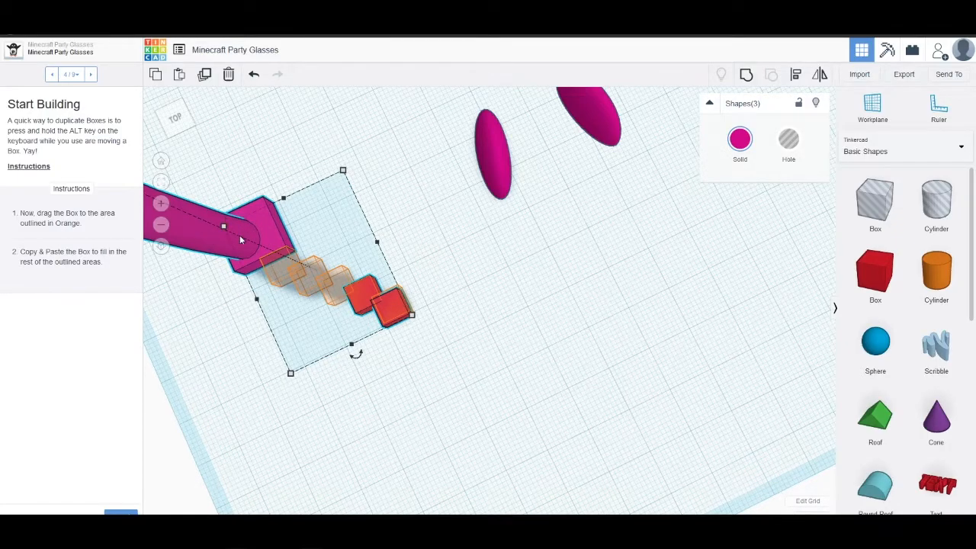
pyautogui.scroll(2, 240, 236)
pyautogui.scroll(-3, 238, 238)
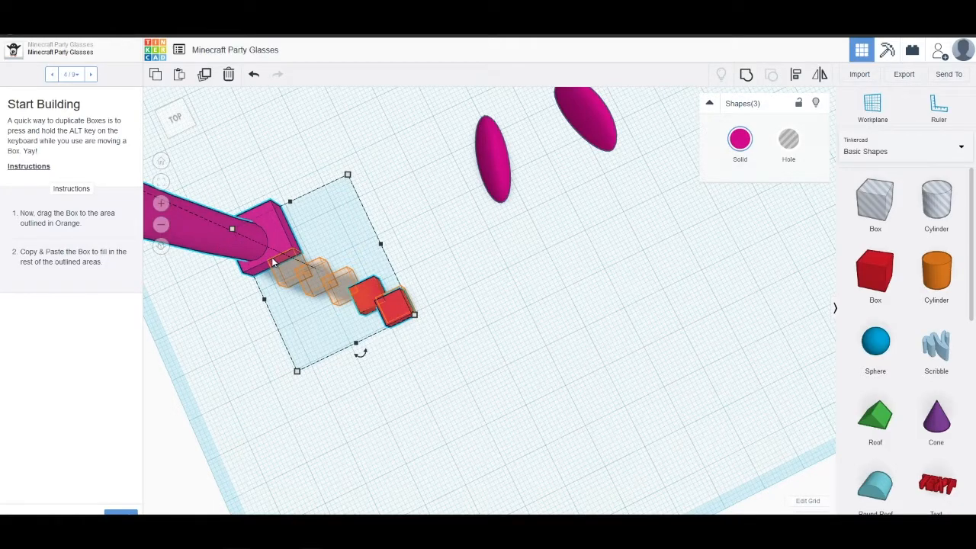
pyautogui.click(490, 337)
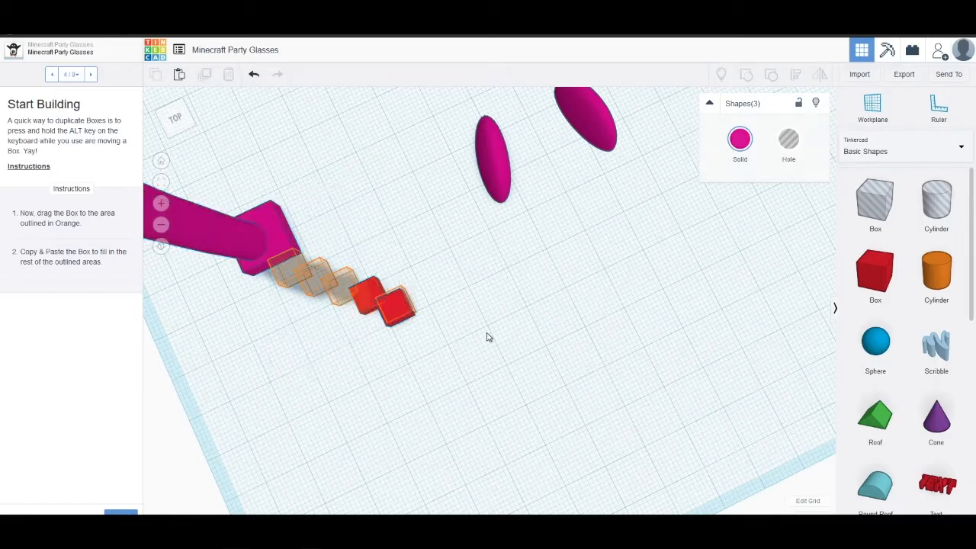
# Select both red boxes, duplicate them as a pair and place the copies on the next two orange outlines towards the temple arm
pyautogui.click(397, 310)
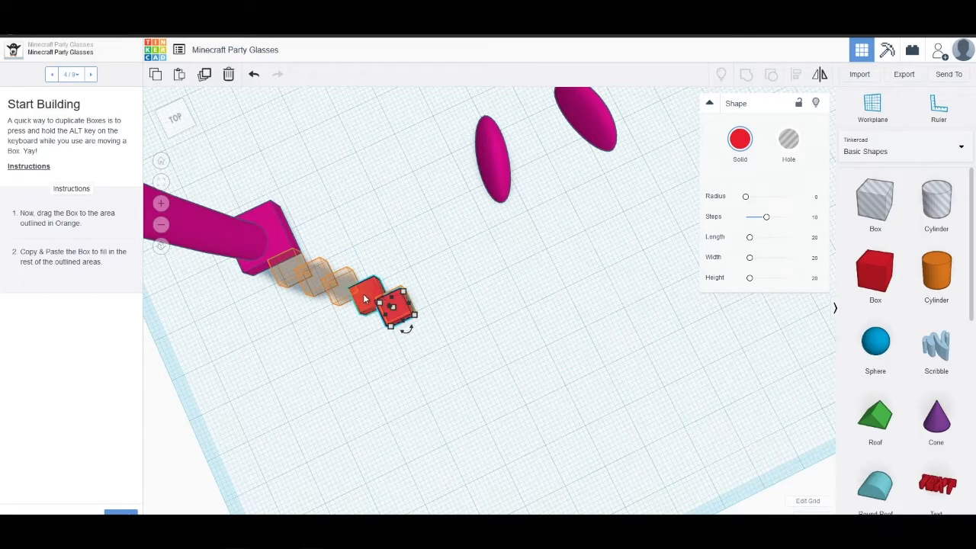
pyautogui.keyDown('shift'); pyautogui.click(366, 298); pyautogui.keyUp('shift')
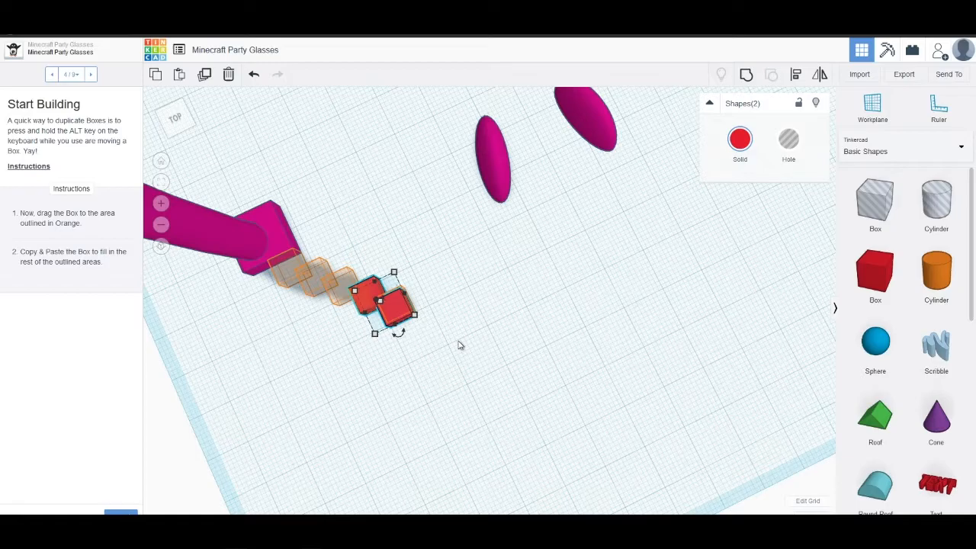
pyautogui.moveTo(395, 311); pyautogui.dragTo(340, 291)
pyautogui.click(480, 322)
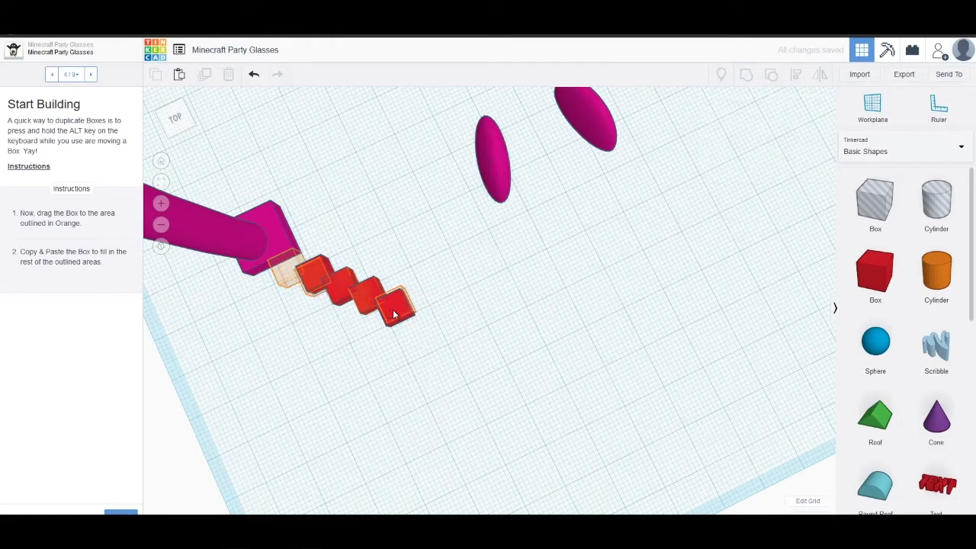
# Duplicate the end red box onto the last orange outline beside the temple block and advance the lesson to Continue Building
pyautogui.click(389, 309)
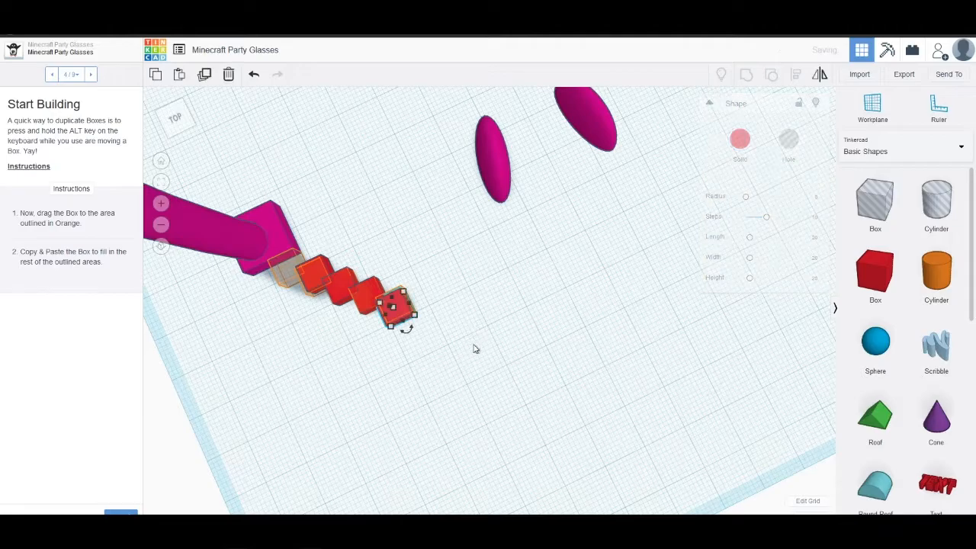
pyautogui.keyDown('alt'); pyautogui.moveTo(406, 315); pyautogui.dragTo(295, 272); pyautogui.keyUp('alt')
pyautogui.moveTo(259, 366); pyautogui.dragTo(161, 462, button='right')
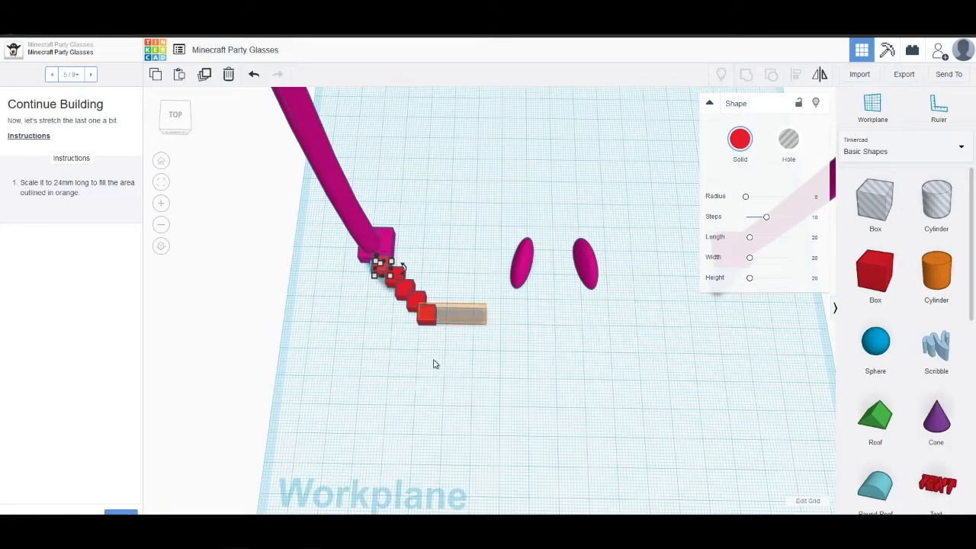
# Stretch the red box farthest from the temple arm to 24 mm long to fill the orange outline, and advance the lesson
pyautogui.scroll(4, 453, 374)
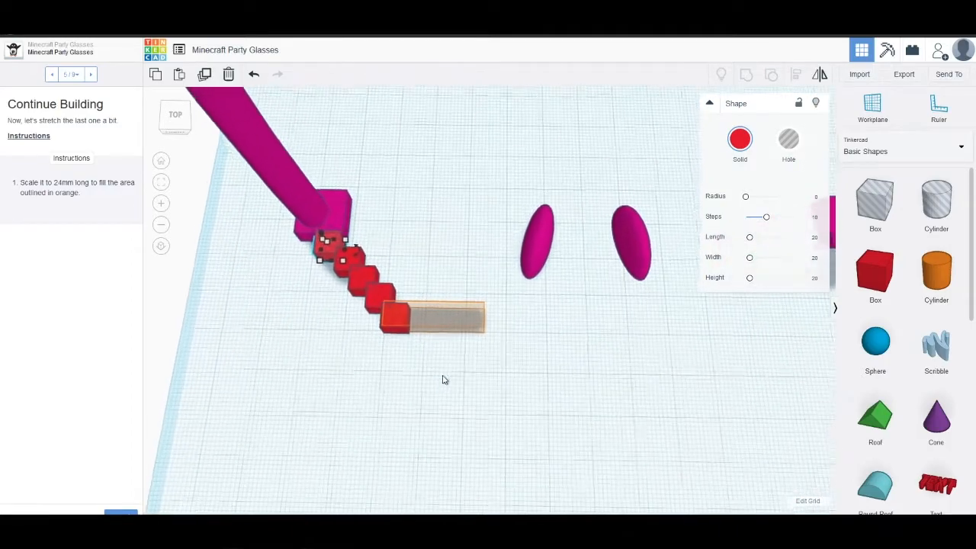
pyautogui.click(366, 323)
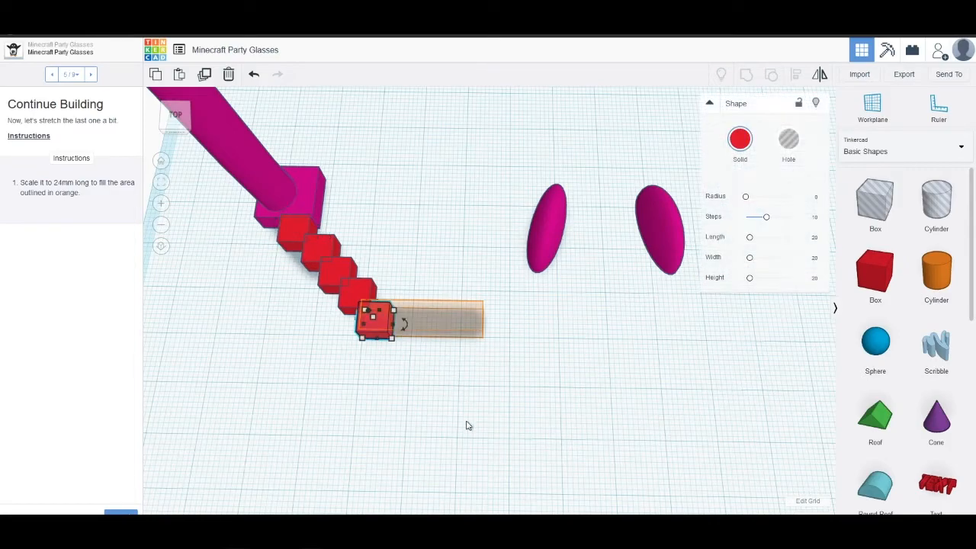
pyautogui.moveTo(450, 428)
pyautogui.mouseDown(button='right')
pyautogui.moveTo(384, 394)
pyautogui.moveTo(431, 409)
pyautogui.moveTo(446, 429)
pyautogui.mouseUp(button='right')
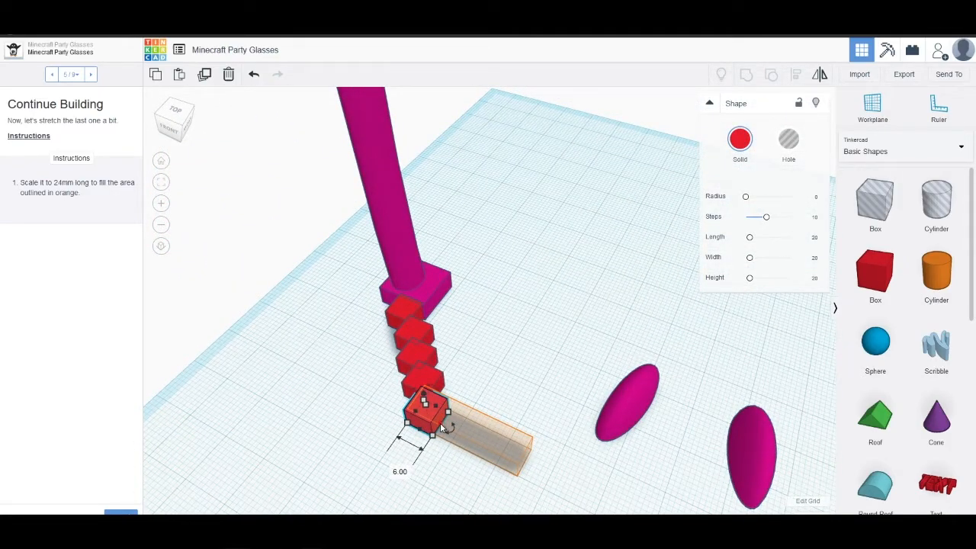
pyautogui.moveTo(440, 422); pyautogui.dragTo(524, 475)
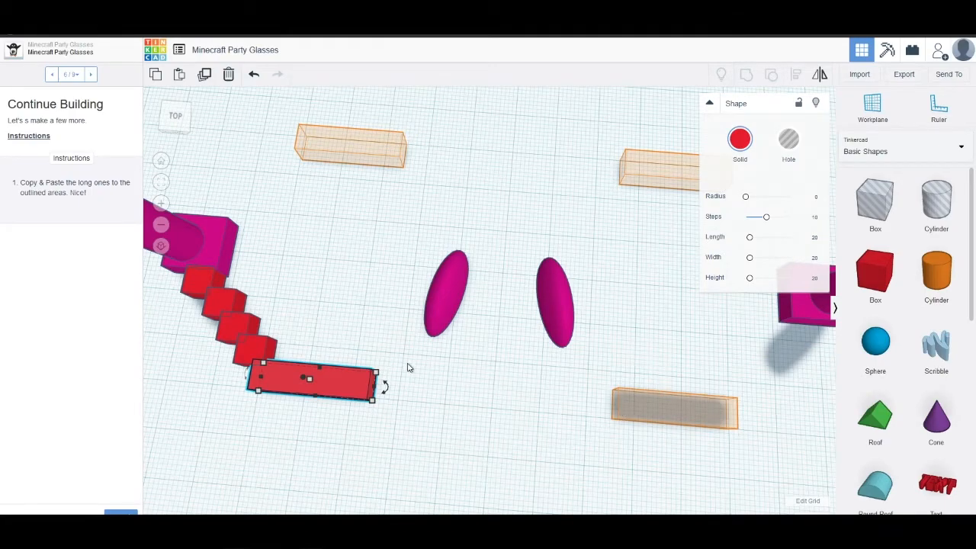
# Copy and paste the long red box and place the copy on the orange outline at the opposite edge of the same lens
pyautogui.hotkey('ctrl', 'c')
pyautogui.hotkey('ctrl', 'v')
pyautogui.moveTo(341, 398); pyautogui.dragTo(366, 153)
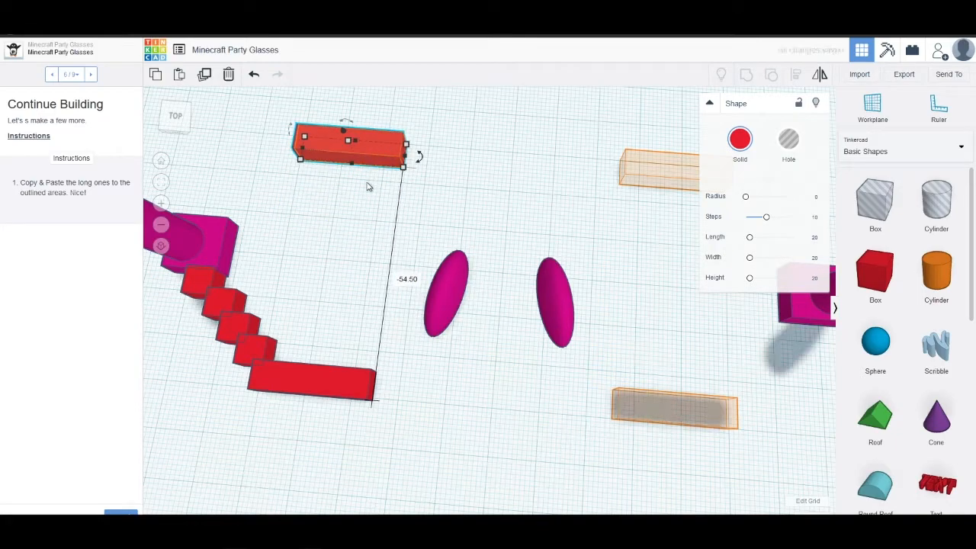
pyautogui.click(475, 164)
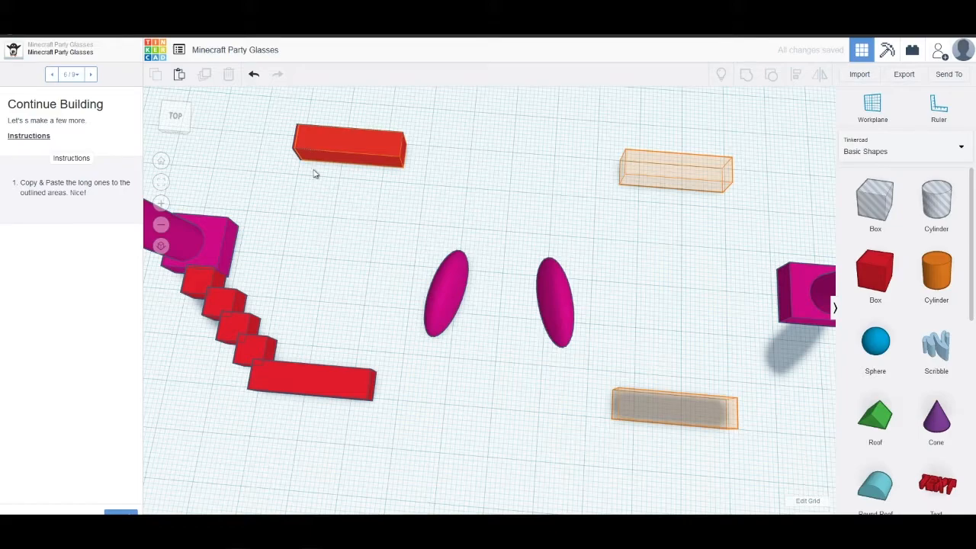
# Duplicate the long red box onto the two orange outlines of the other lens and advance to You've Got the Moves
pyautogui.click(330, 139)
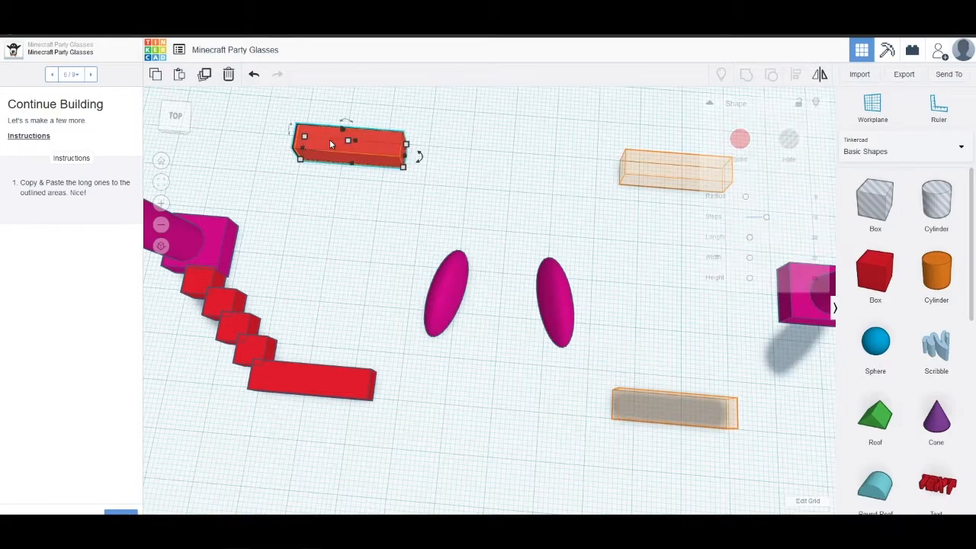
pyautogui.keyDown('alt'); pyautogui.moveTo(326, 141); pyautogui.dragTo(657, 165); pyautogui.keyUp('alt')
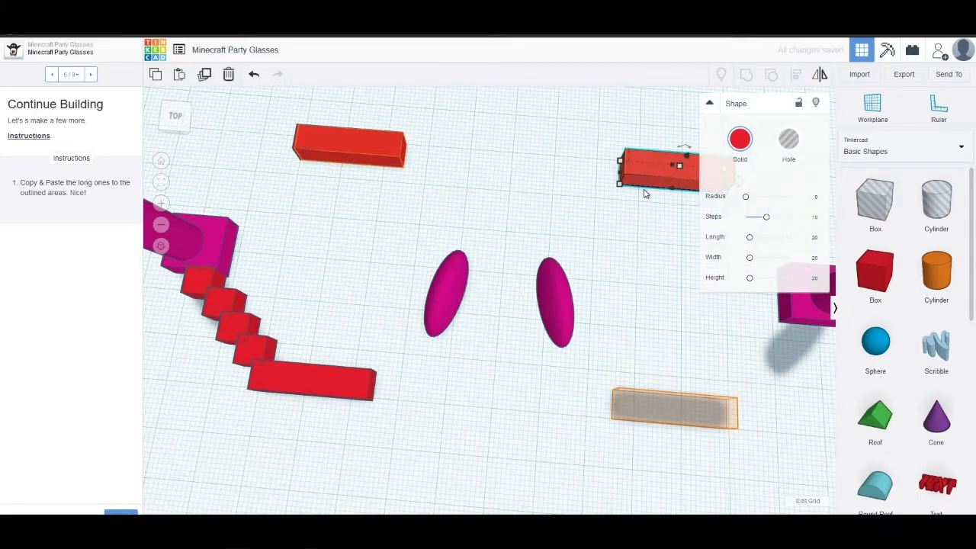
pyautogui.moveTo(640, 174); pyautogui.dragTo(645, 407)
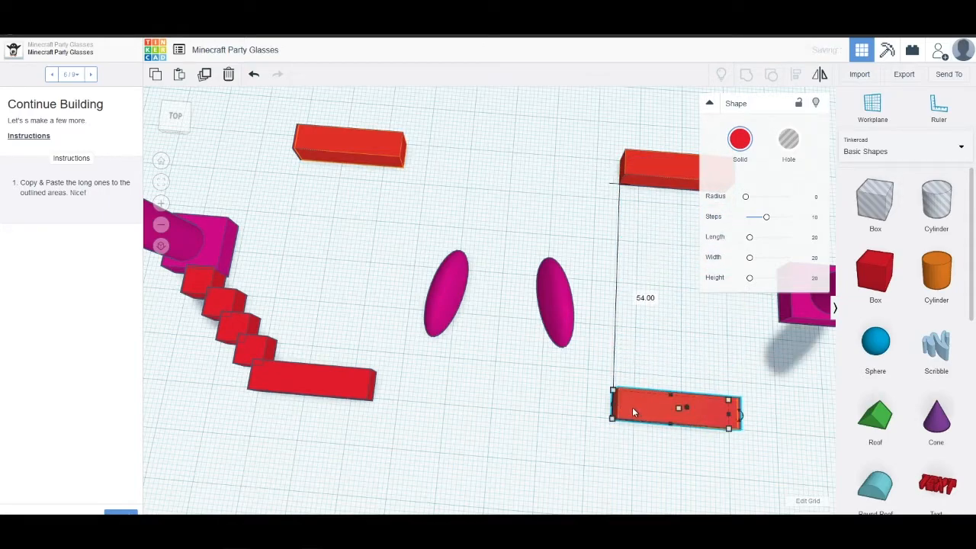
pyautogui.click(500, 379)
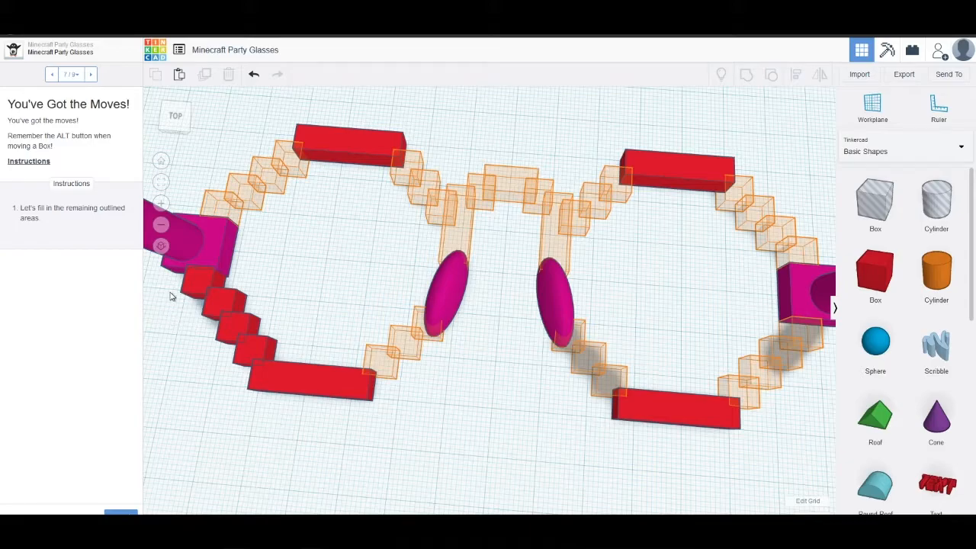
# Duplicate the four stepped red boxes, rotate the copies 90° and place them on the outlines between the temple block and the opposite long box
pyautogui.moveTo(170, 286); pyautogui.dragTo(189, 290)
pyautogui.click(253, 353)
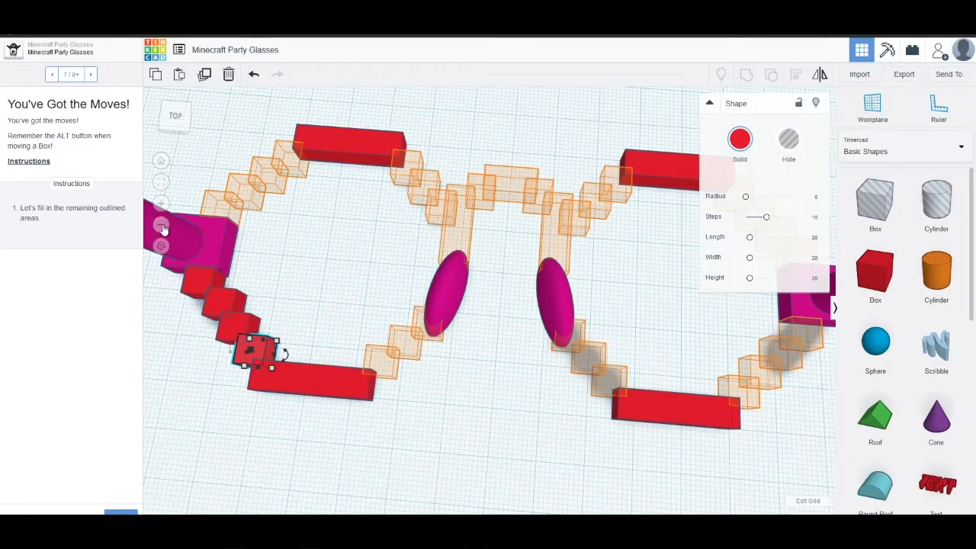
pyautogui.keyDown('shift'); pyautogui.click(229, 322); pyautogui.keyUp('shift')
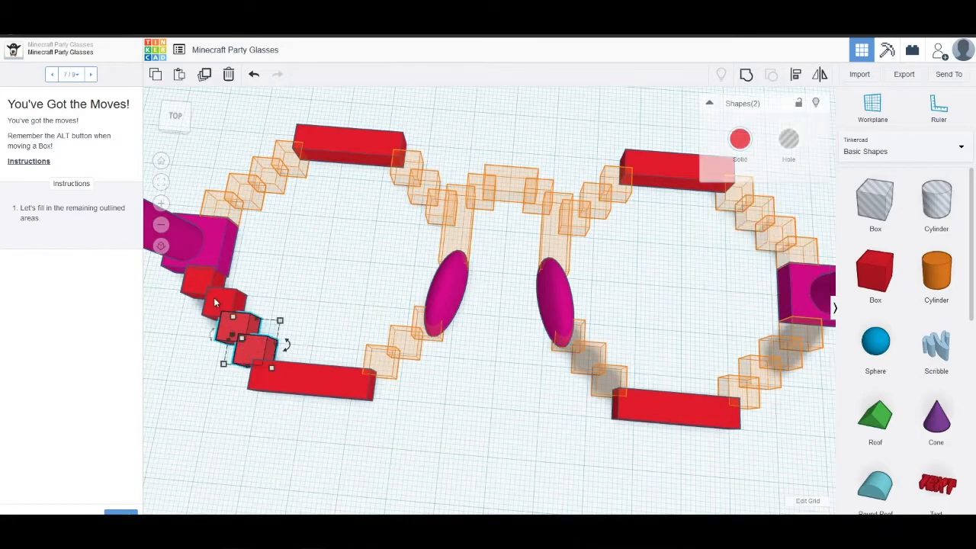
pyautogui.keyDown('shift'); pyautogui.click(221, 299); pyautogui.keyUp('shift')
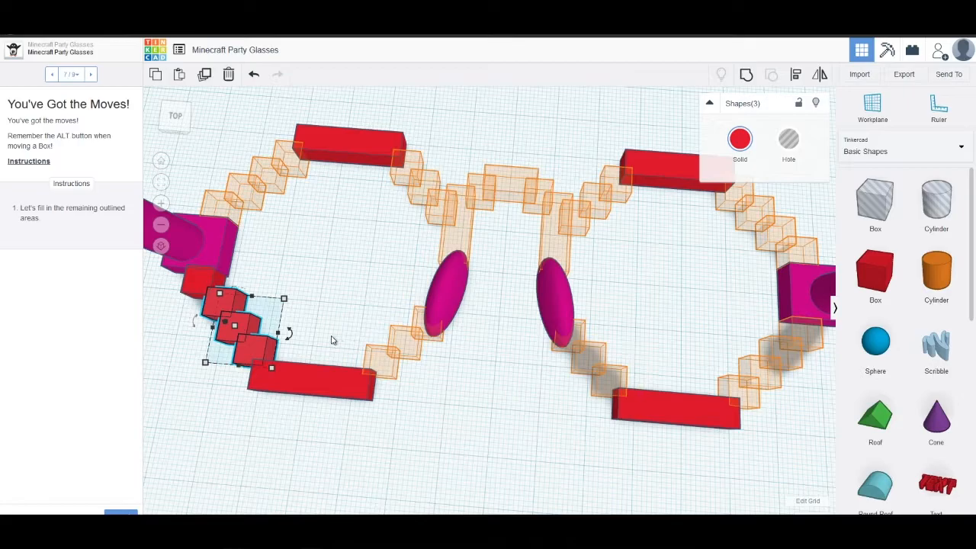
pyautogui.keyDown('shift'); pyautogui.click(193, 289); pyautogui.keyUp('shift')
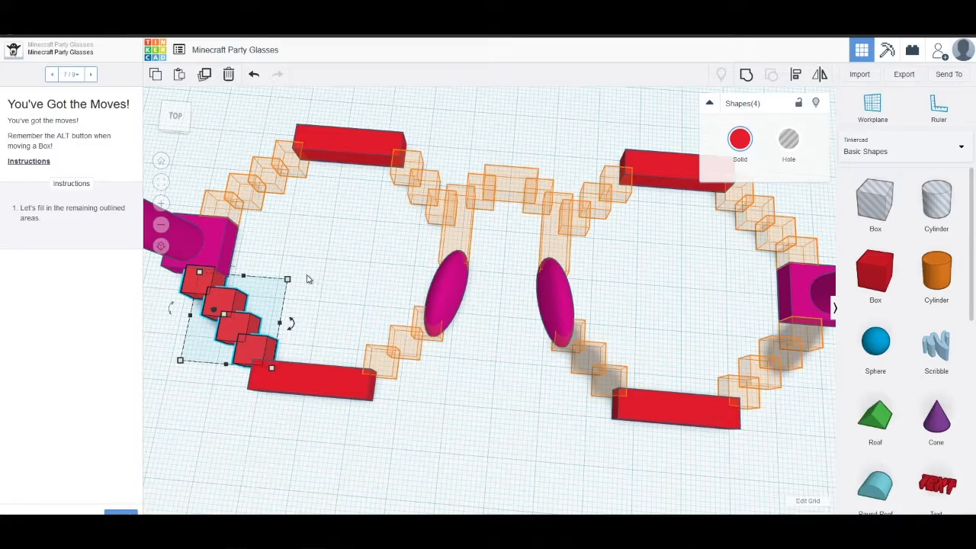
pyautogui.moveTo(289, 324); pyautogui.dragTo(294, 336)
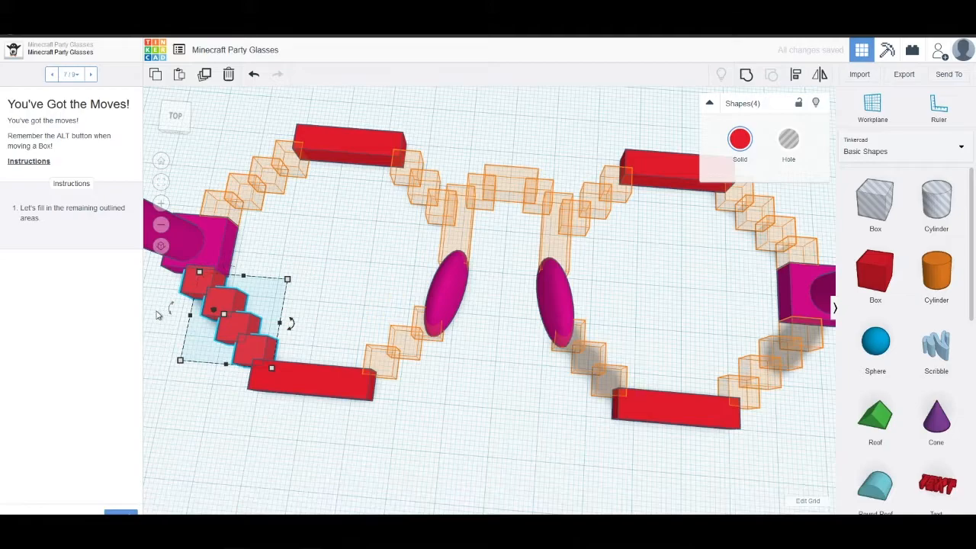
pyautogui.moveTo(291, 327)
pyautogui.moveTo(172, 313)
pyautogui.keyDown('alt'); pyautogui.moveTo(249, 319); pyautogui.dragTo(354, 223); pyautogui.keyUp('alt')
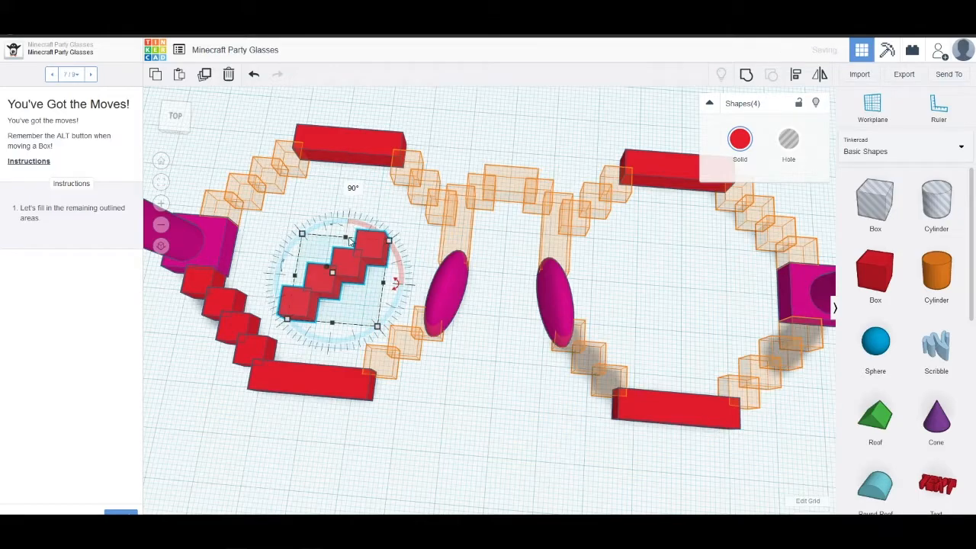
pyautogui.moveTo(317, 284); pyautogui.dragTo(236, 190)
pyautogui.click(370, 245)
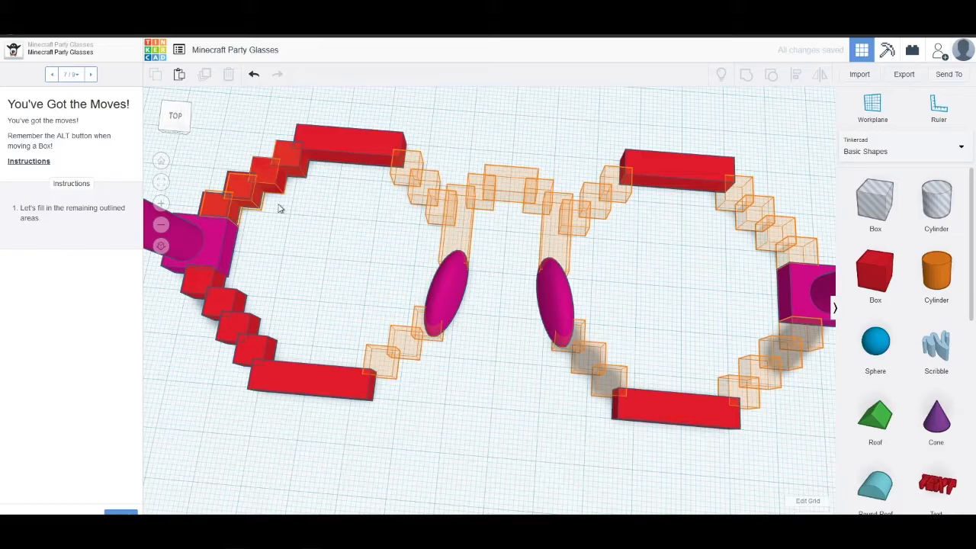
# Duplicate three of the original stepped boxes, rotate the copies and place them on the outlines between the first long box and the nose pad
pyautogui.click(258, 353)
pyautogui.keyDown('shift'); pyautogui.click(236, 321); pyautogui.keyUp('shift')
pyautogui.keyDown('shift'); pyautogui.click(226, 303); pyautogui.keyUp('shift')
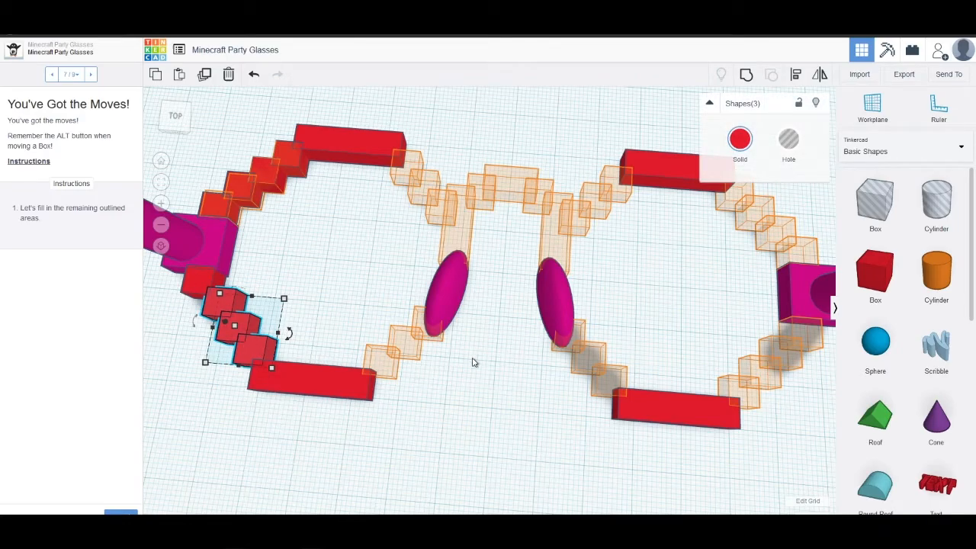
pyautogui.hotkey('ctrl', 'd')
pyautogui.moveTo(240, 324); pyautogui.dragTo(383, 366)
pyautogui.click(249, 233)
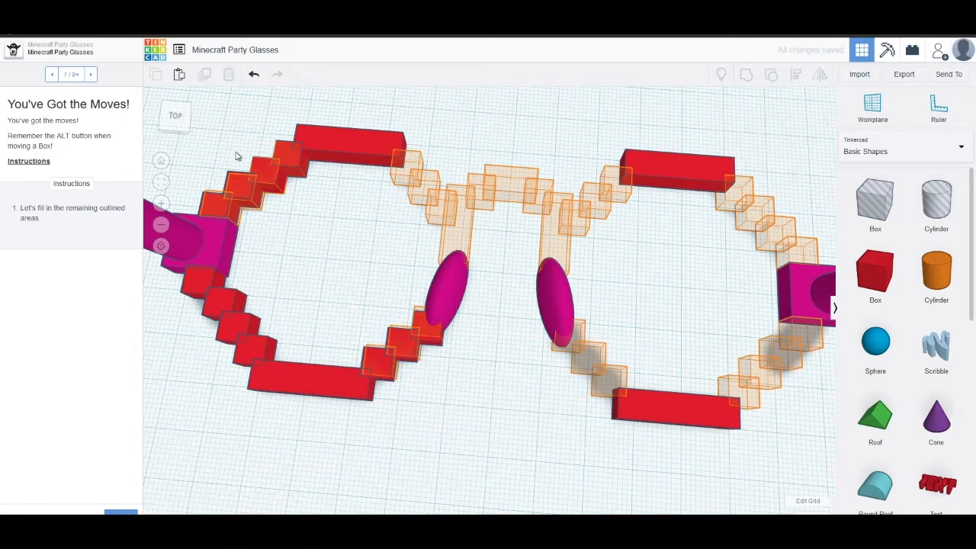
# Duplicate three boxes of the rotated stepped row, turn the copies and place them between the second long box and the nose bridge
pyautogui.click(243, 181)
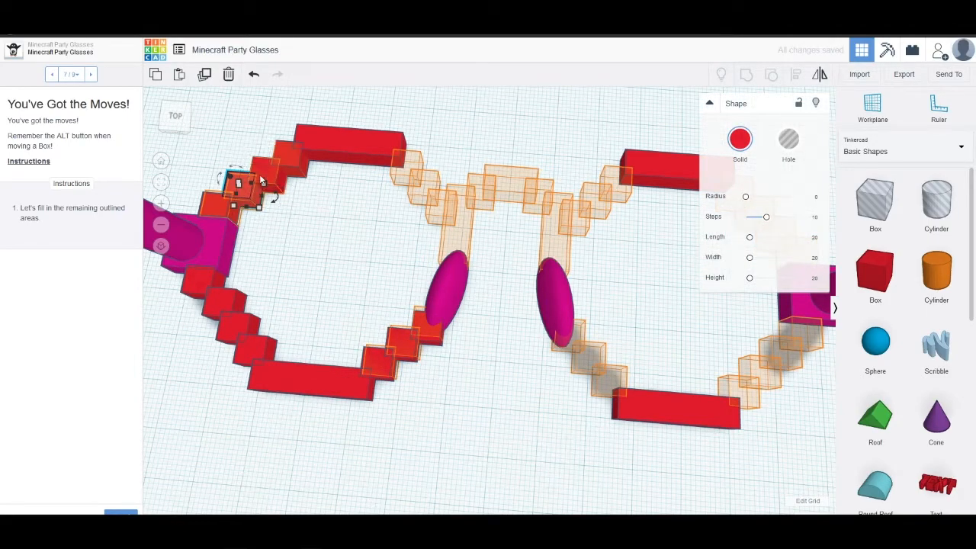
pyautogui.keyDown('shift'); pyautogui.click(265, 177); pyautogui.keyUp('shift')
pyautogui.keyDown('shift'); pyautogui.click(289, 155); pyautogui.keyUp('shift')
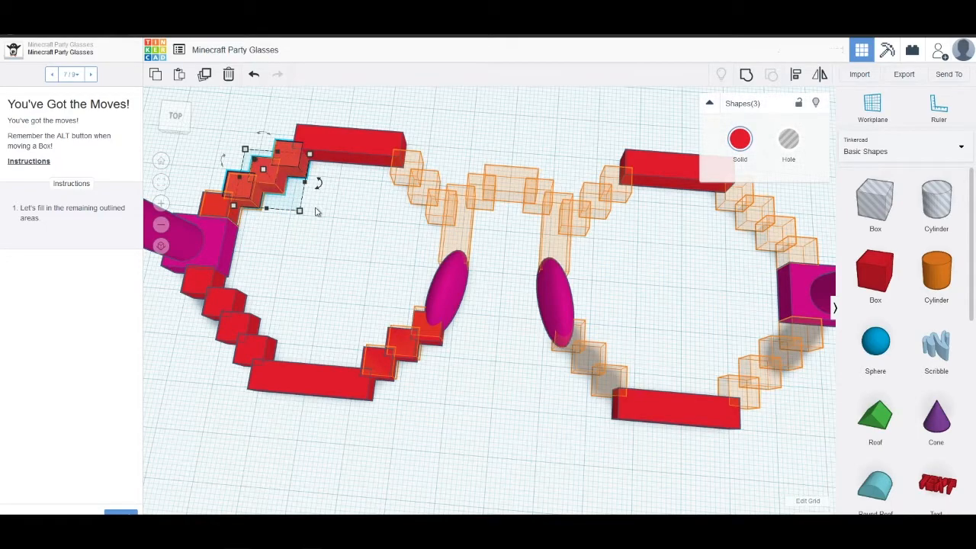
pyautogui.hotkey('ctrl', 'd')
pyautogui.moveTo(251, 191); pyautogui.dragTo(341, 229)
pyautogui.moveTo(405, 228); pyautogui.dragTo(354, 275)
pyautogui.moveTo(375, 240); pyautogui.dragTo(436, 208)
pyautogui.click(312, 257)
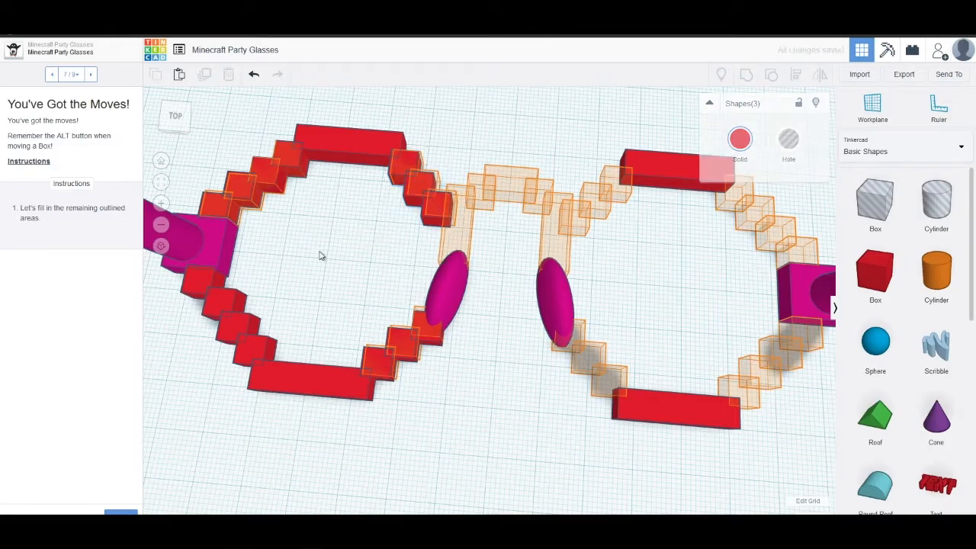
# Nudge the three stepped boxes between the long box and the nose bridge by -0.50 and 1.00 to align them with their outlines
pyautogui.moveTo(283, 250); pyautogui.dragTo(298, 307, button='middle')
pyautogui.moveTo(297, 307); pyautogui.dragTo(308, 317, button='right')
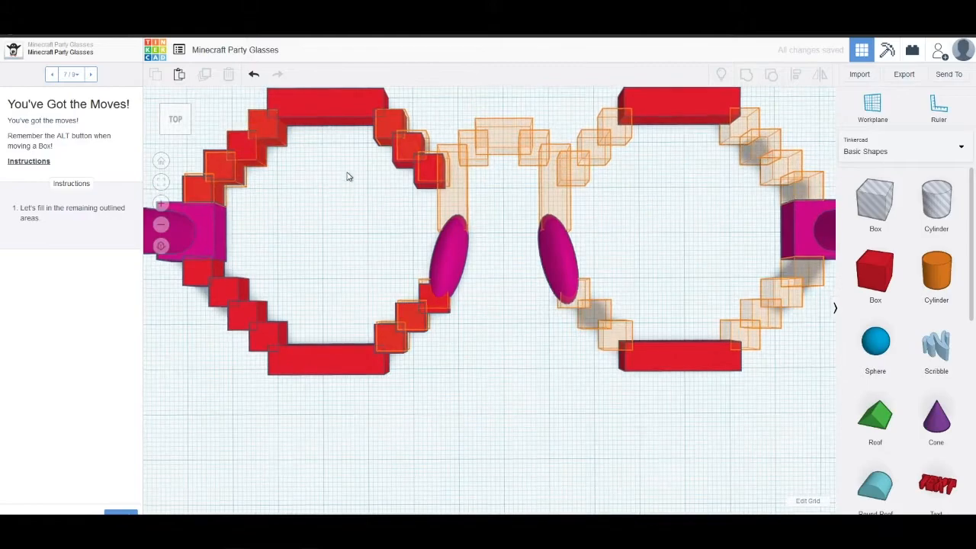
pyautogui.moveTo(358, 141); pyautogui.dragTo(429, 176)
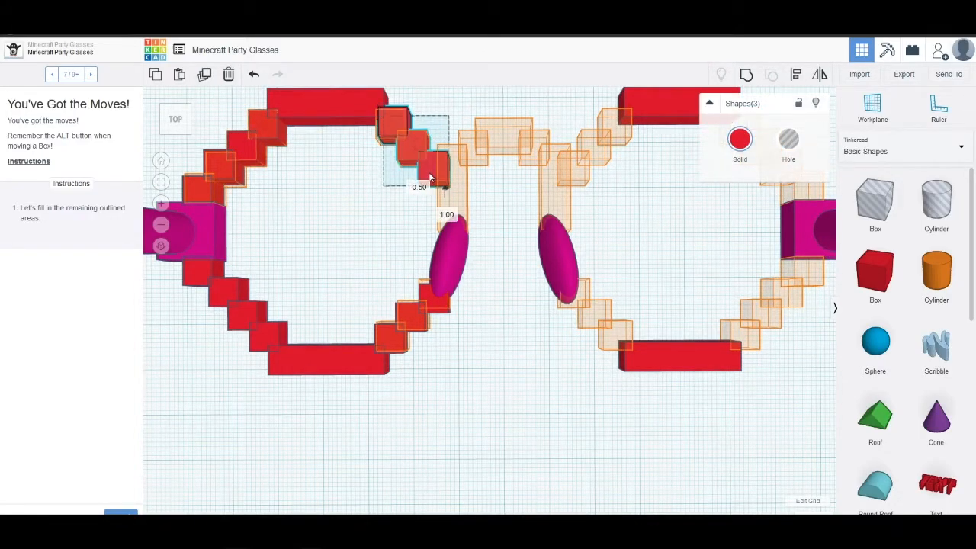
pyautogui.click(302, 197)
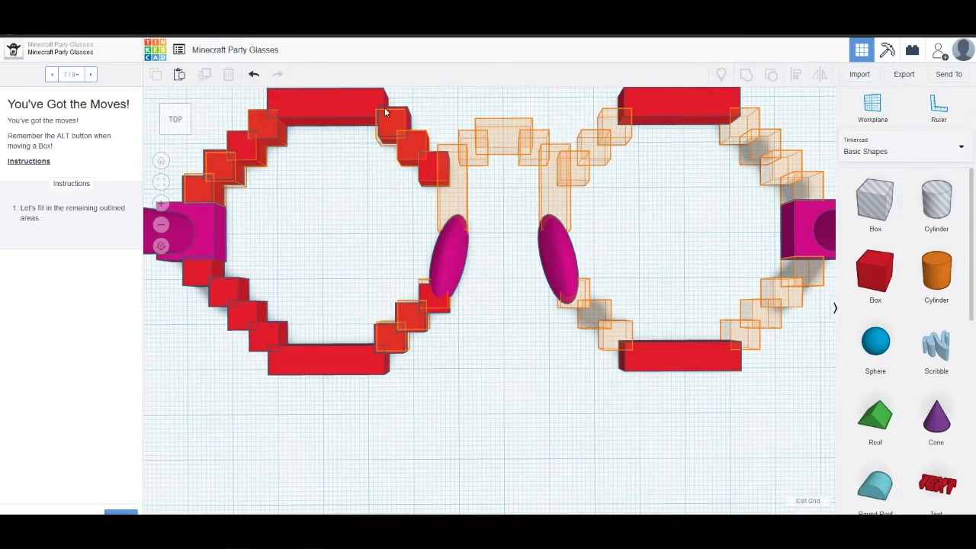
pyautogui.scroll(6, 333, 137)
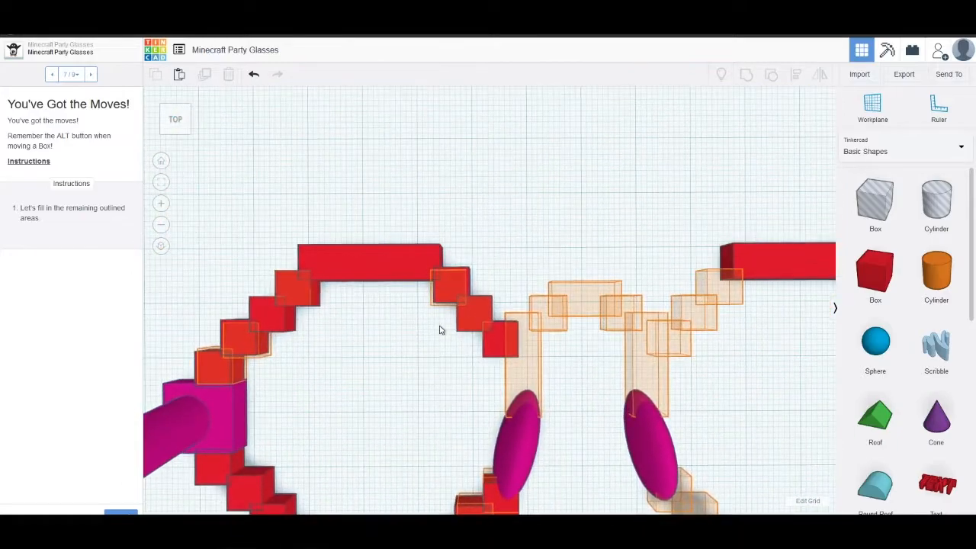
pyautogui.scroll(1, 434, 296)
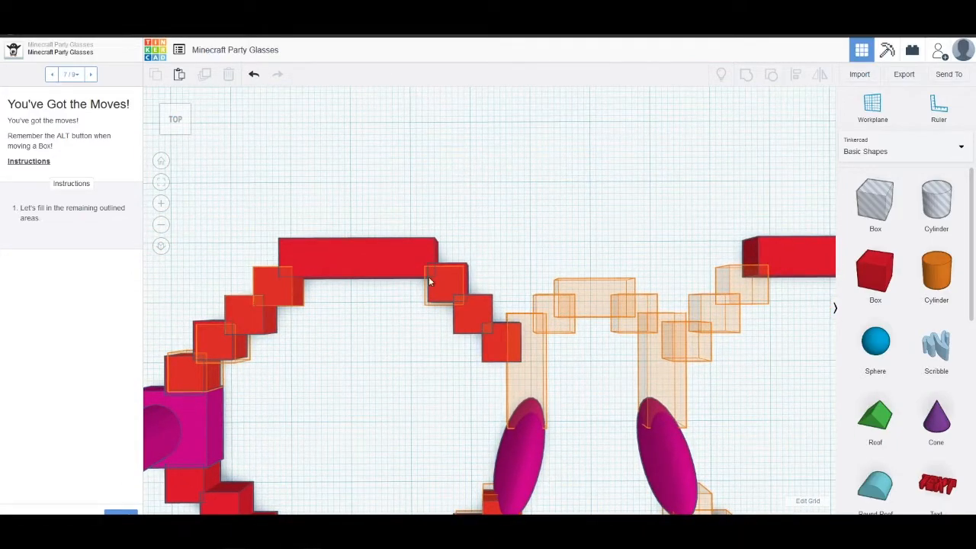
pyautogui.scroll(-3, 332, 364)
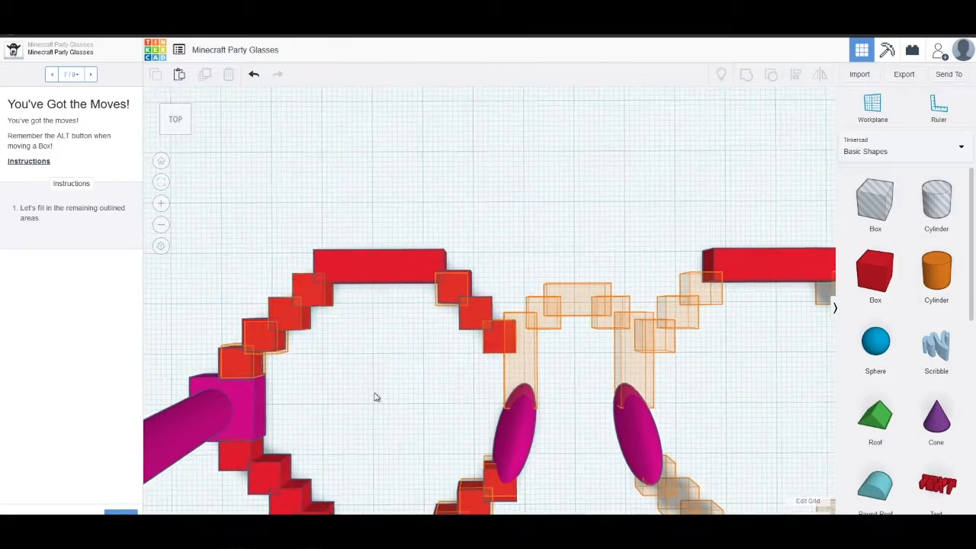
pyautogui.scroll(-2, 266, 307)
pyautogui.scroll(4, 238, 283)
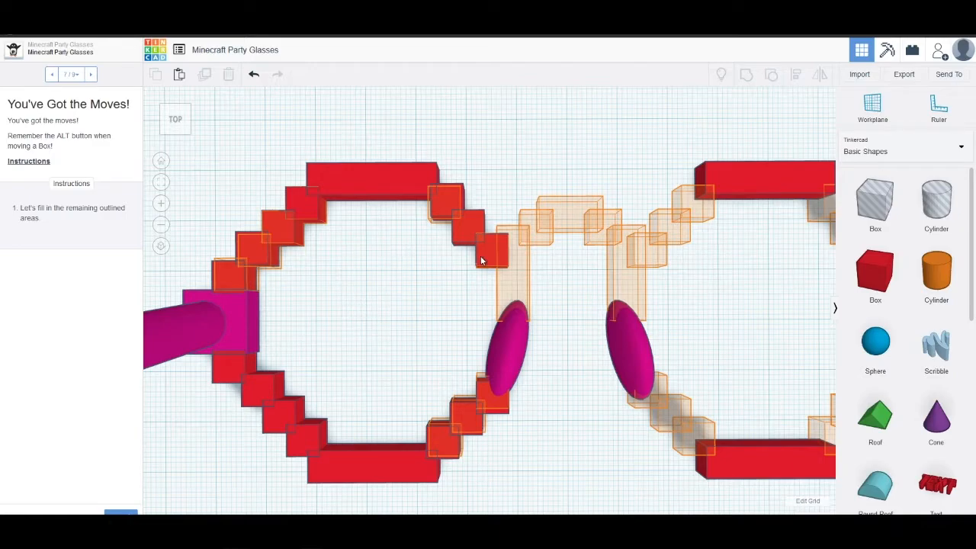
pyautogui.moveTo(490, 266); pyautogui.dragTo(462, 290)
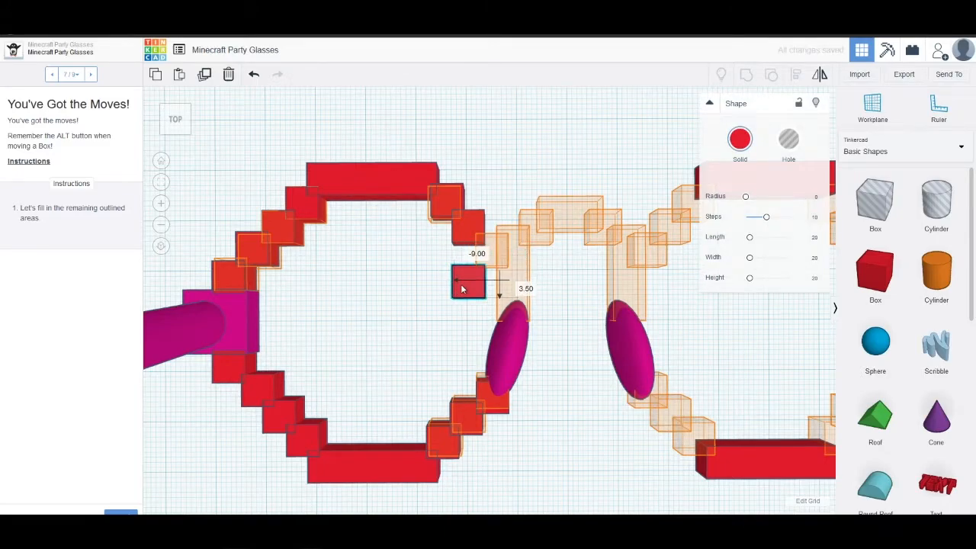
pyautogui.click(392, 283)
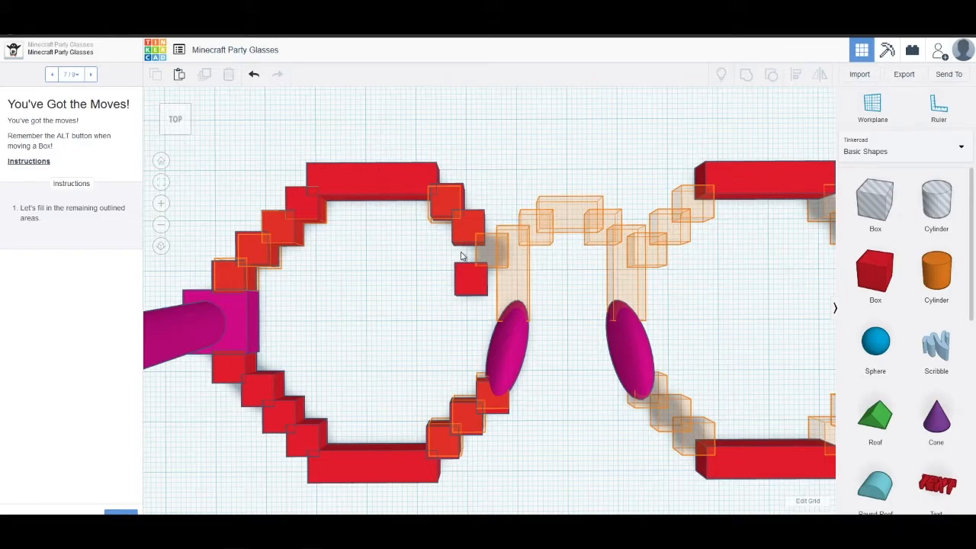
pyautogui.hotkey('ctrl', 'z')
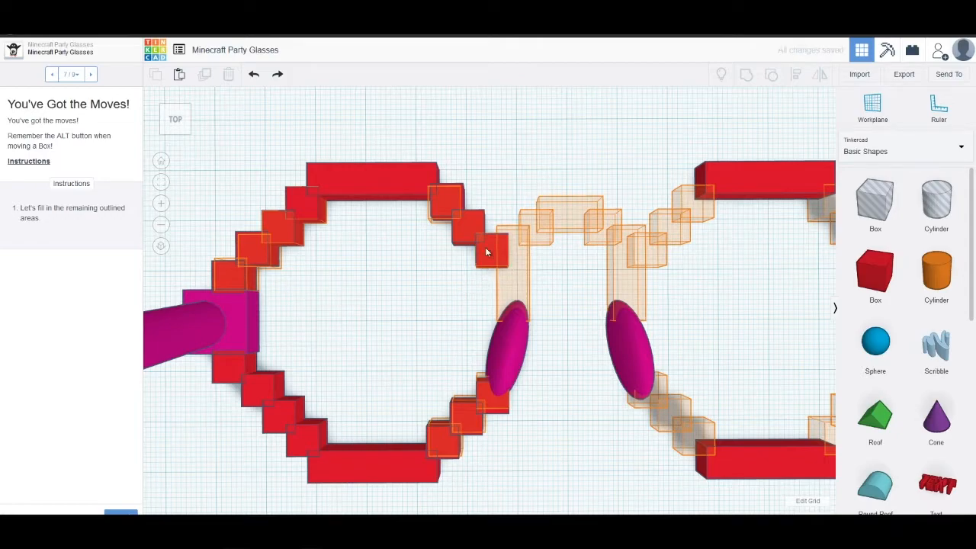
# Duplicate the end stepped box onto the tall outline above the nose pad and stretch the copy to 18 mm
pyautogui.click(485, 248)
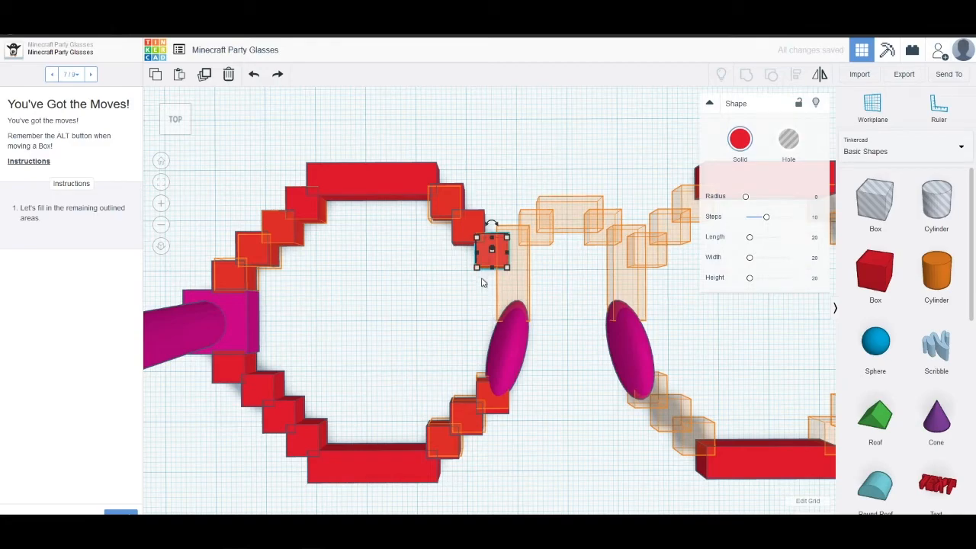
pyautogui.moveTo(488, 261); pyautogui.dragTo(513, 322)
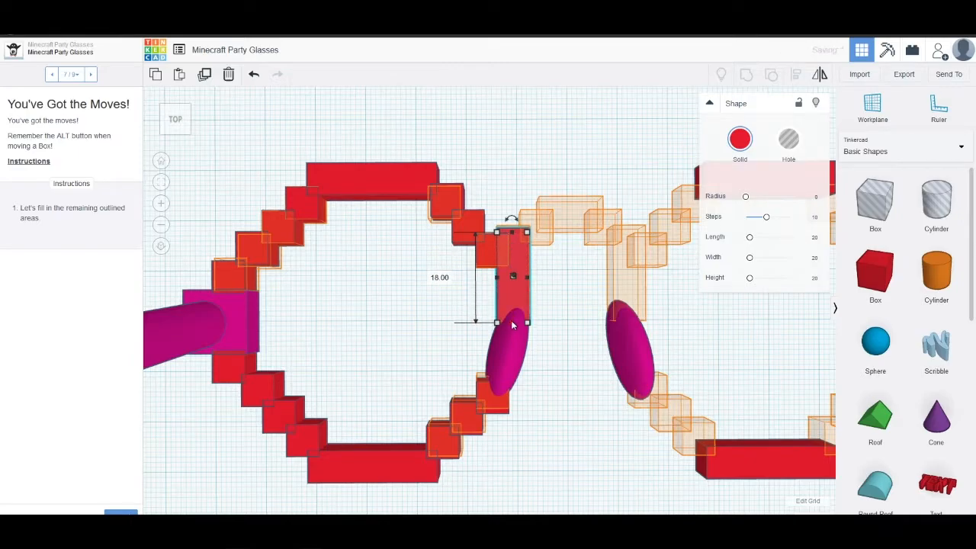
pyautogui.click(336, 322)
pyautogui.scroll(-3, 337, 324)
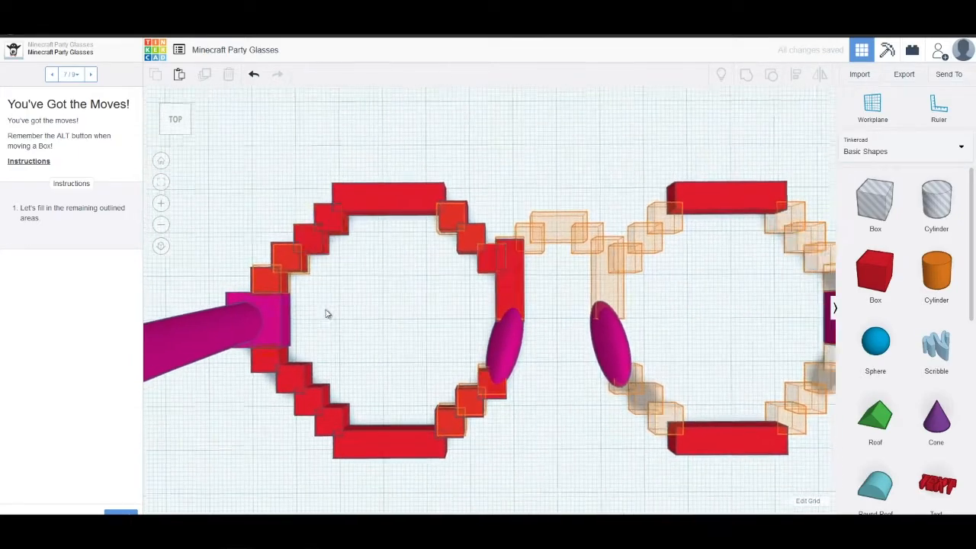
pyautogui.scroll(-3, 356, 282)
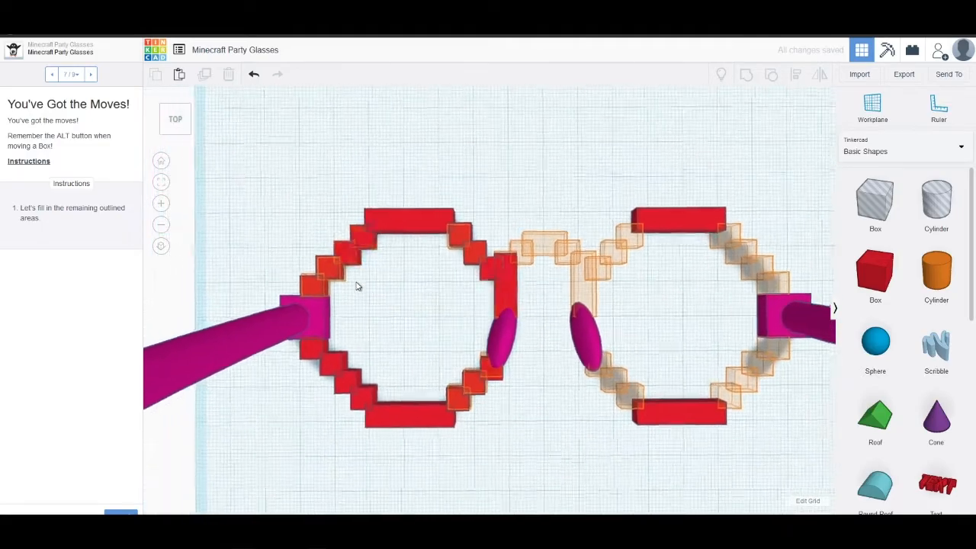
pyautogui.scroll(3, 475, 283)
pyautogui.click(490, 262)
pyautogui.moveTo(491, 265); pyautogui.dragTo(504, 260)
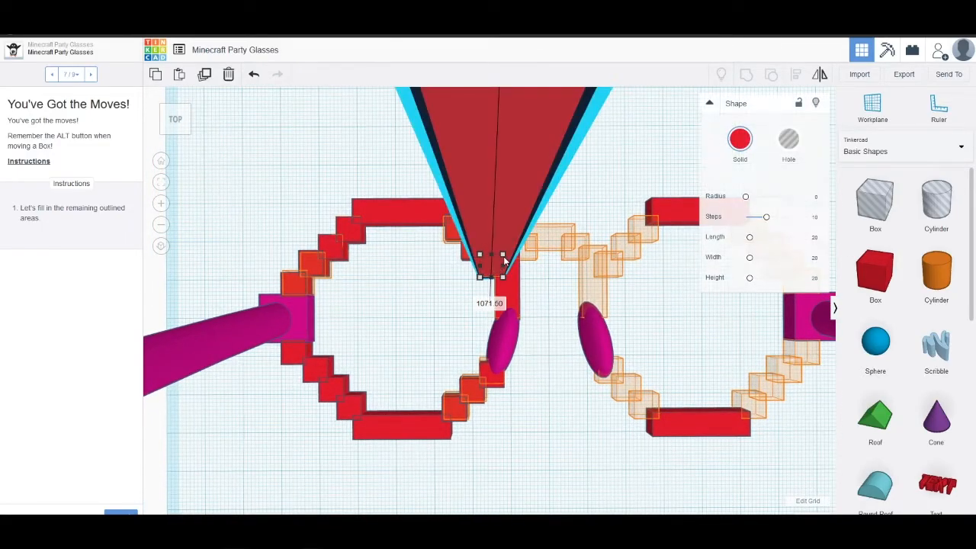
pyautogui.hotkey('ctrl', 'z')
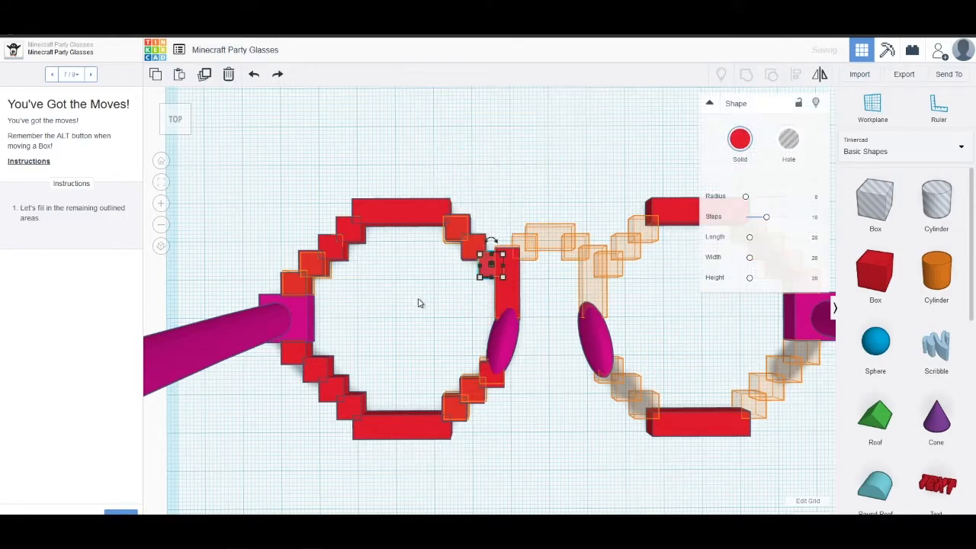
pyautogui.click(474, 278)
pyautogui.click(488, 267)
pyautogui.moveTo(488, 272); pyautogui.dragTo(525, 261)
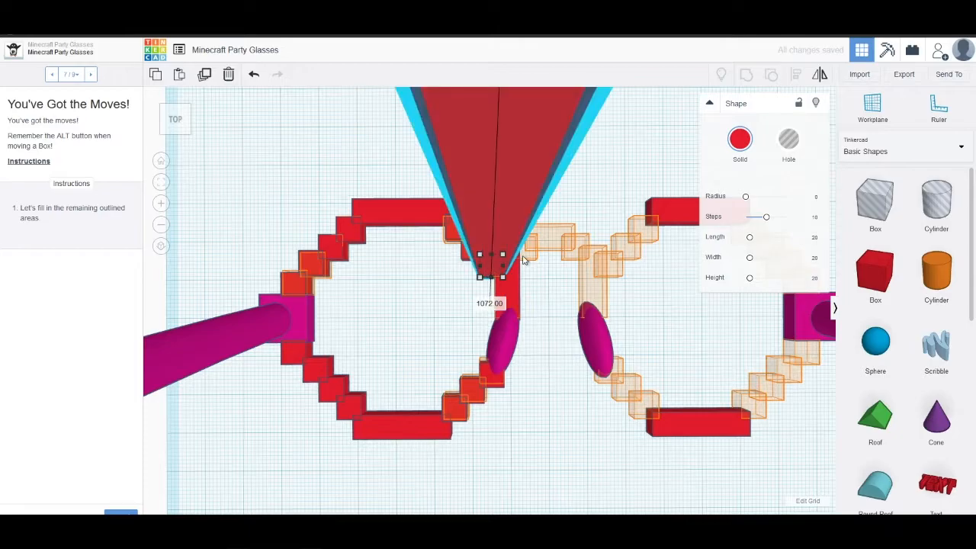
pyautogui.hotkey('ctrl', 'z')
# Duplicate the end stepped box and place the copy on the small outline between the tall box and the nose bridge
pyautogui.scroll(5, 532, 282)
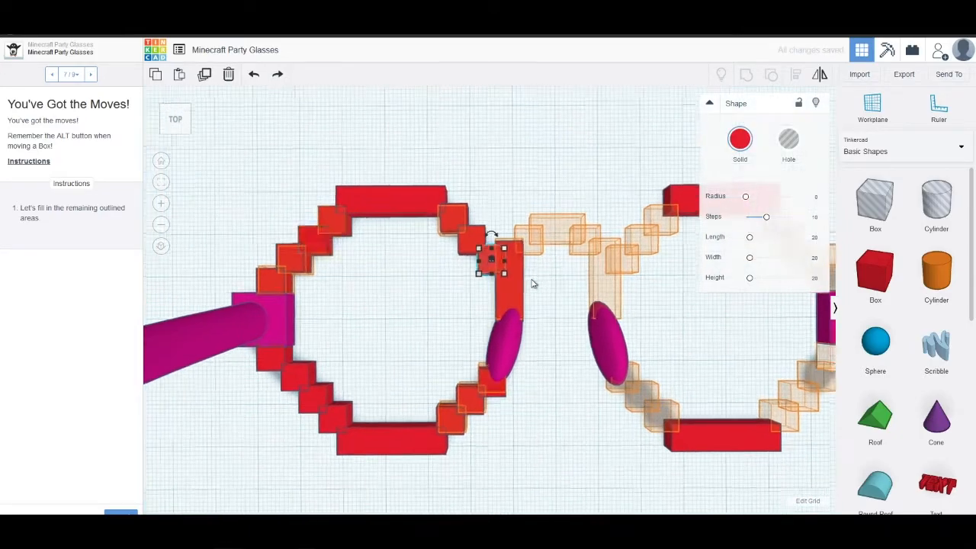
pyautogui.click(584, 277)
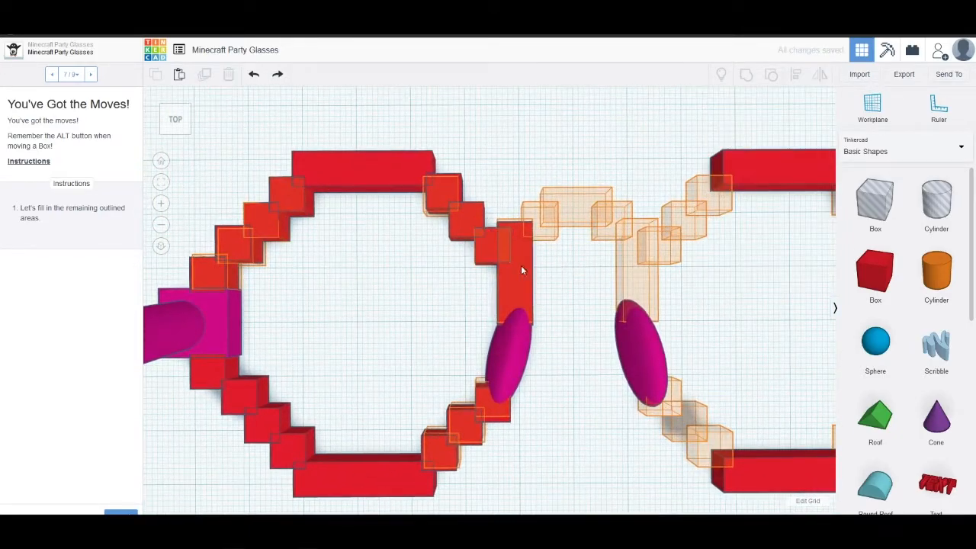
pyautogui.click(483, 252)
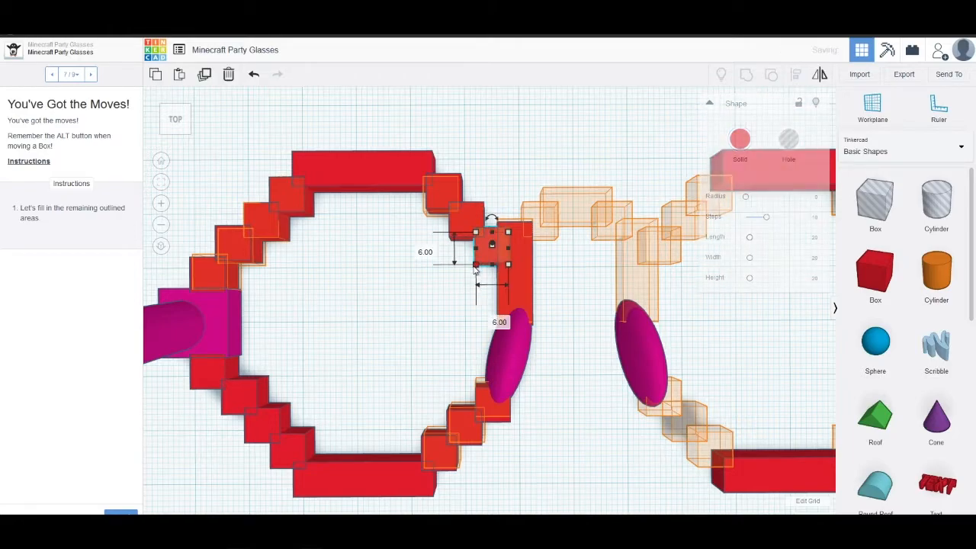
pyautogui.moveTo(487, 258); pyautogui.dragTo(536, 231)
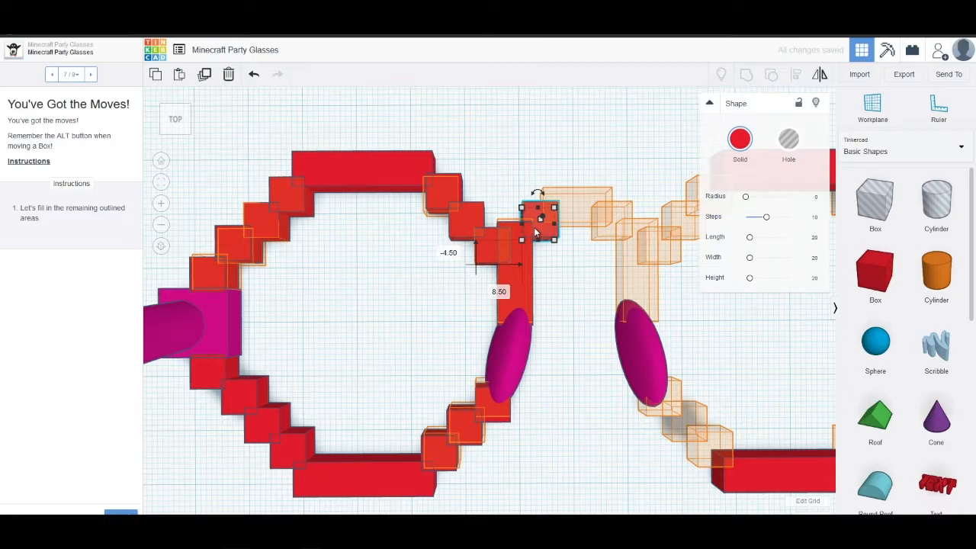
# Duplicate the small bridge box and stretch the copy to 12 mm to fill the centre bridge outline
pyautogui.hotkey('ctrl', 'd')
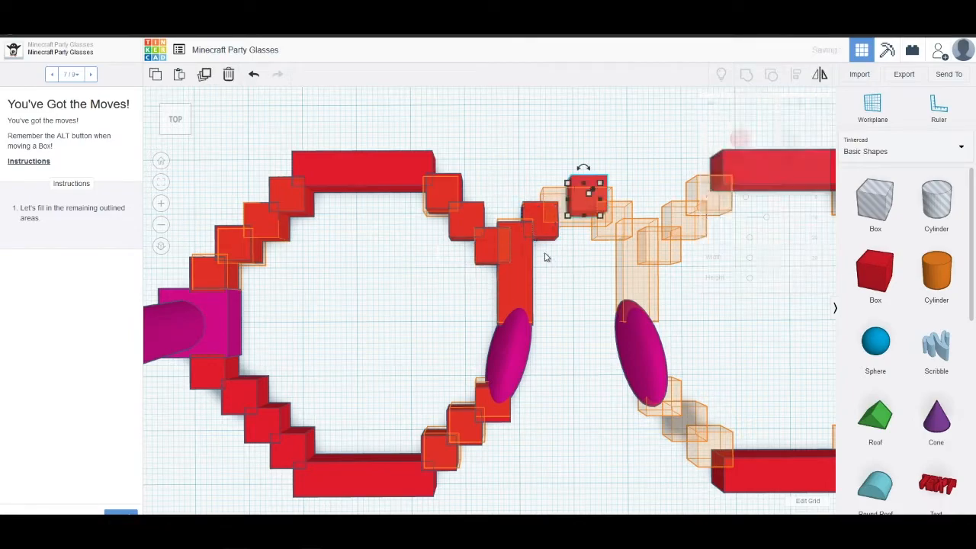
pyautogui.moveTo(578, 209); pyautogui.dragTo(606, 214)
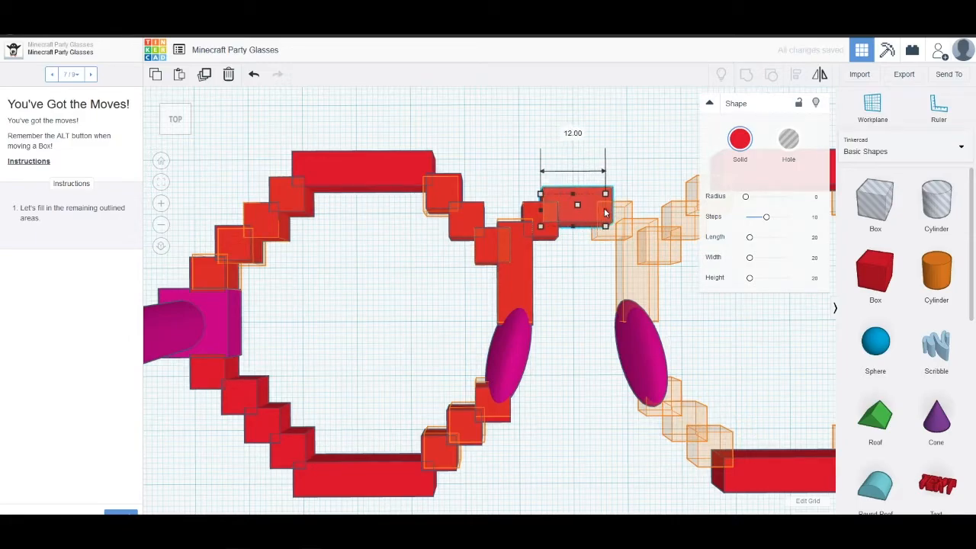
pyautogui.click(570, 290)
pyautogui.scroll(2, 564, 291)
pyautogui.scroll(-5, 560, 291)
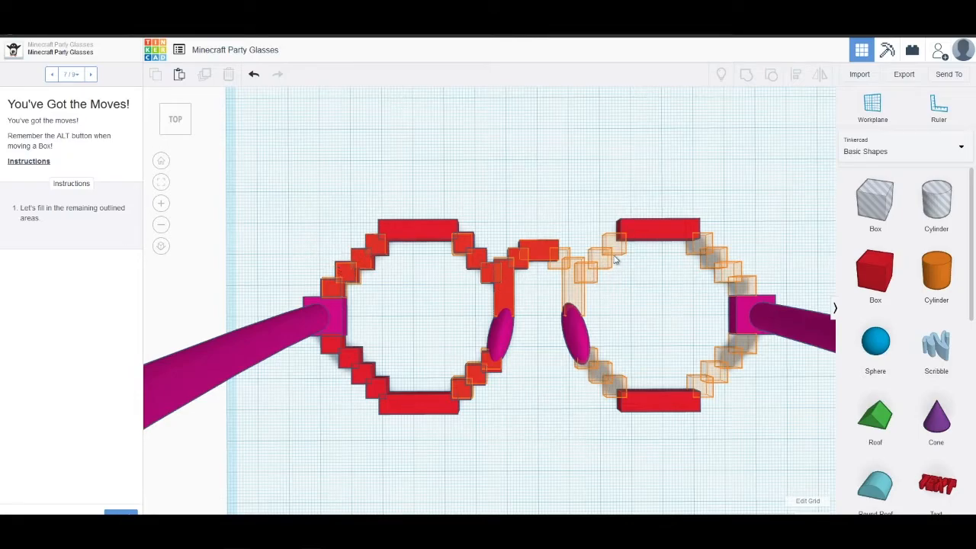
pyautogui.click(519, 263)
pyautogui.keyDown('shift'); pyautogui.click(493, 276); pyautogui.keyUp('shift')
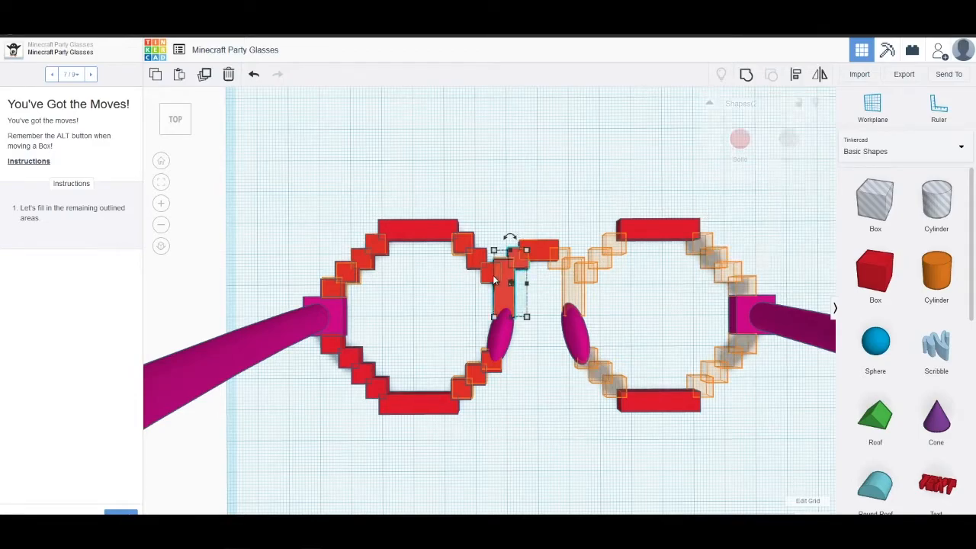
pyautogui.keyDown('shift'); pyautogui.click(488, 279); pyautogui.keyUp('shift')
pyautogui.keyDown('shift'); pyautogui.click(478, 256); pyautogui.keyUp('shift')
pyautogui.keyDown('shift'); pyautogui.click(461, 247); pyautogui.keyUp('shift')
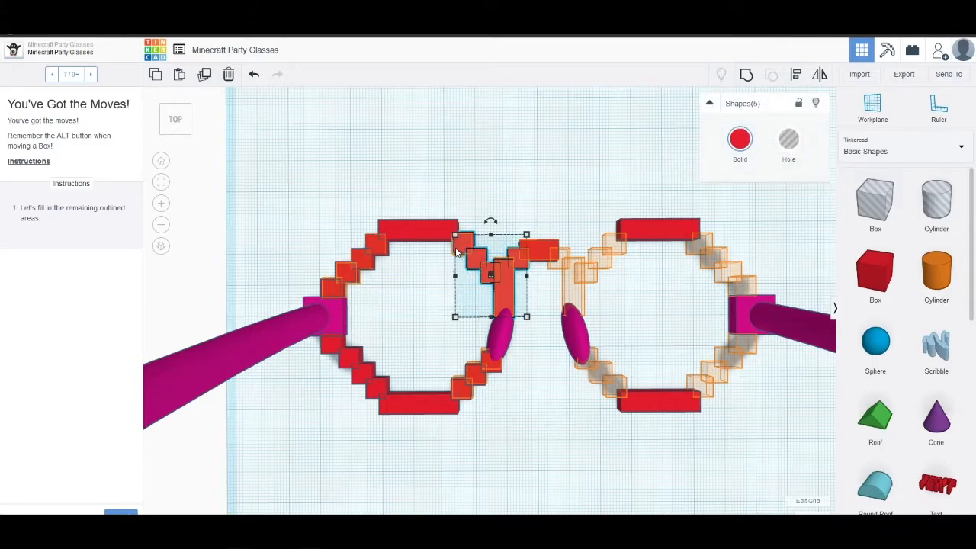
pyautogui.moveTo(425, 353); pyautogui.dragTo(429, 327, button='right')
pyautogui.moveTo(429, 327); pyautogui.dragTo(429, 305, button='right')
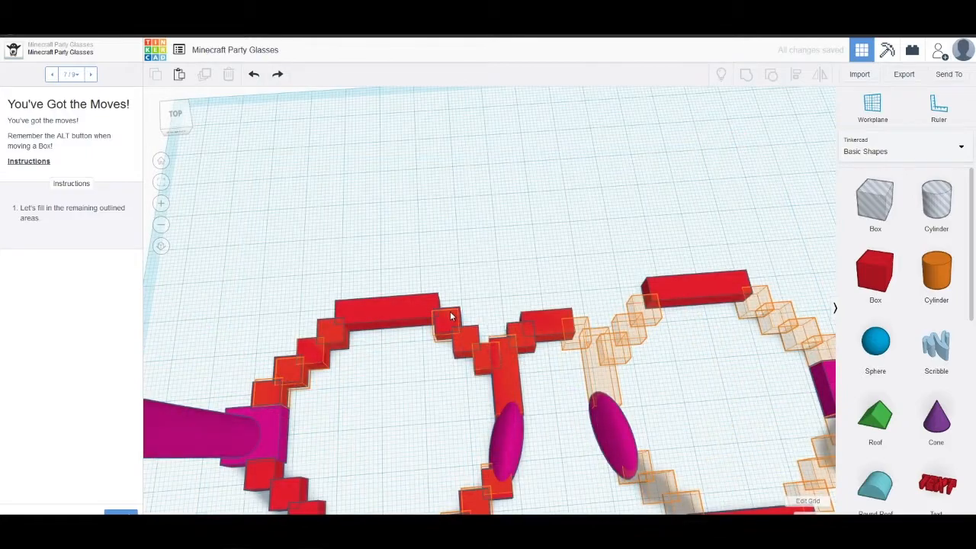
# Duplicate the three stepped boxes, the tall nose-pad box and the small bridge box together, and move the copies clear of the frame
pyautogui.click(451, 316)
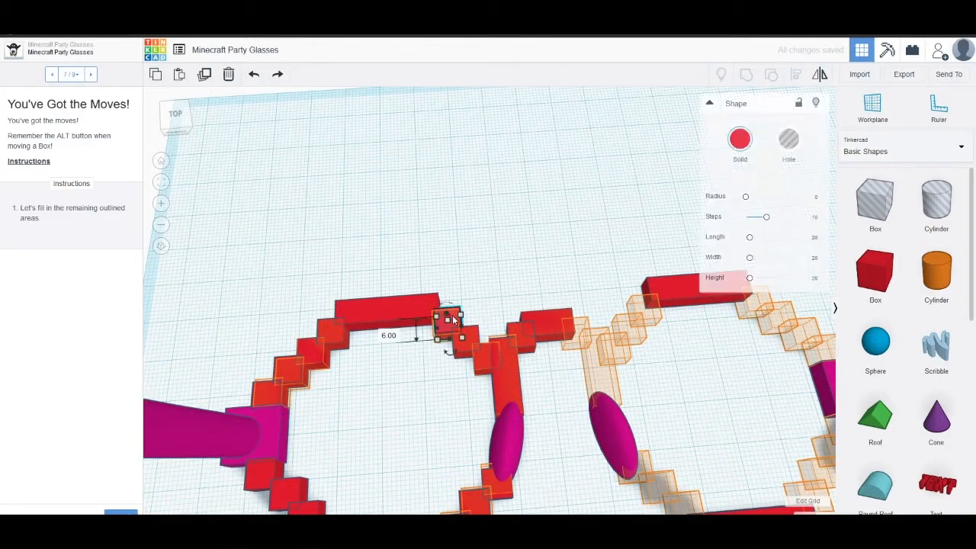
pyautogui.keyDown('shift'); pyautogui.click(469, 340); pyautogui.keyUp('shift')
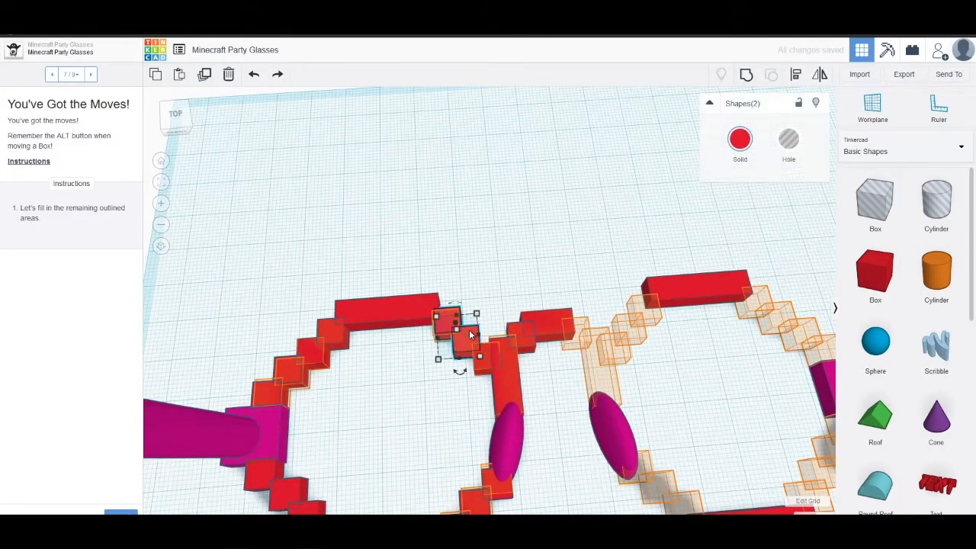
pyautogui.keyDown('shift'); pyautogui.click(482, 371); pyautogui.keyUp('shift')
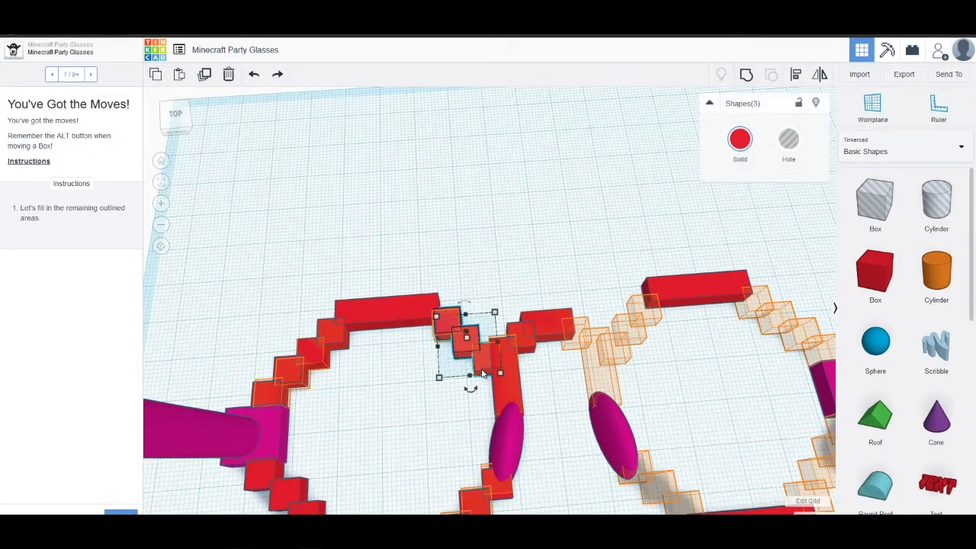
pyautogui.moveTo(503, 376)
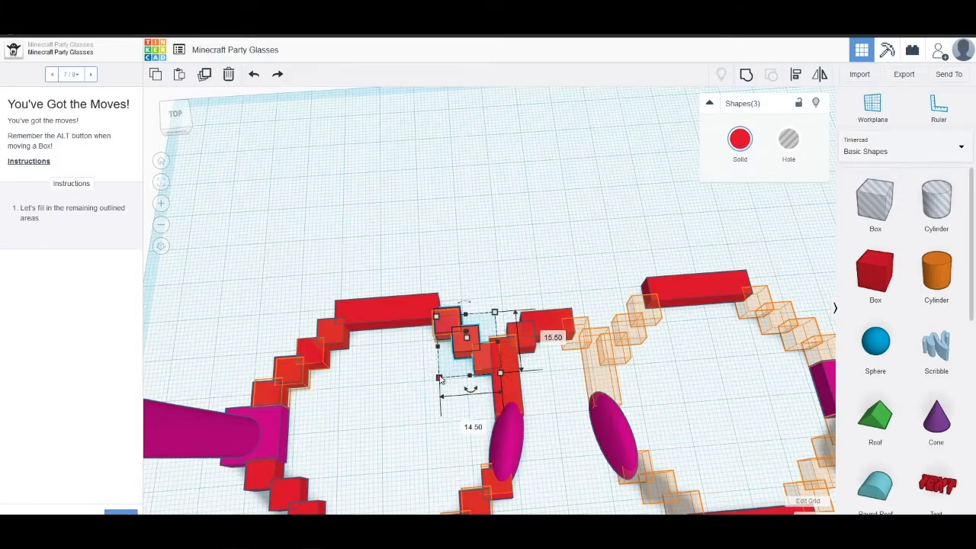
pyautogui.keyDown('shift'); pyautogui.click(522, 392); pyautogui.keyUp('shift')
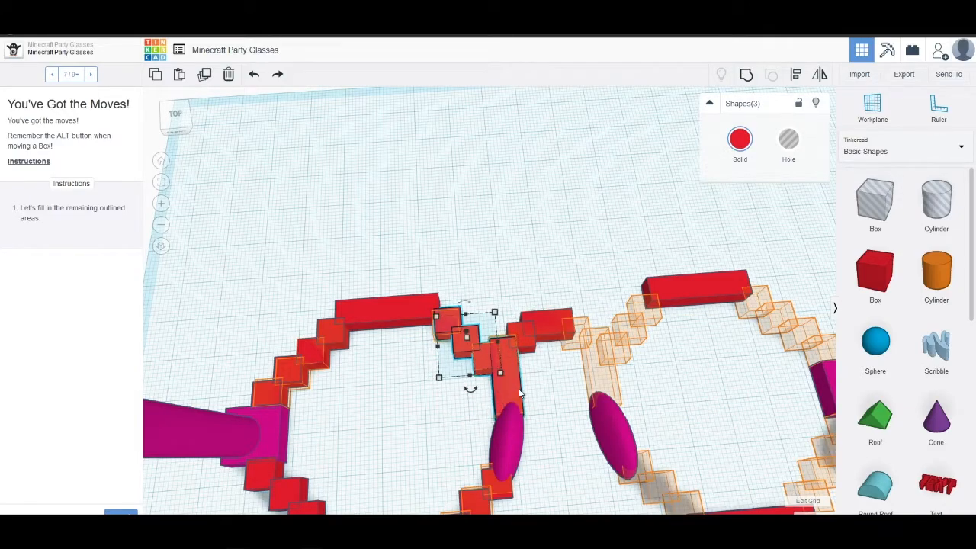
pyautogui.keyDown('shift'); pyautogui.click(525, 343); pyautogui.keyUp('shift')
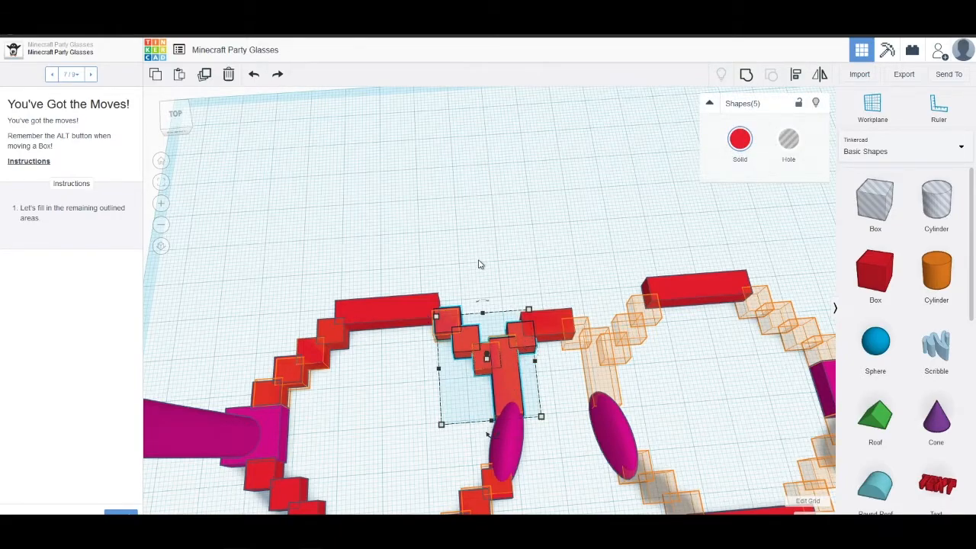
pyautogui.hotkey('ctrl', 'd')
pyautogui.moveTo(513, 375); pyautogui.dragTo(592, 253)
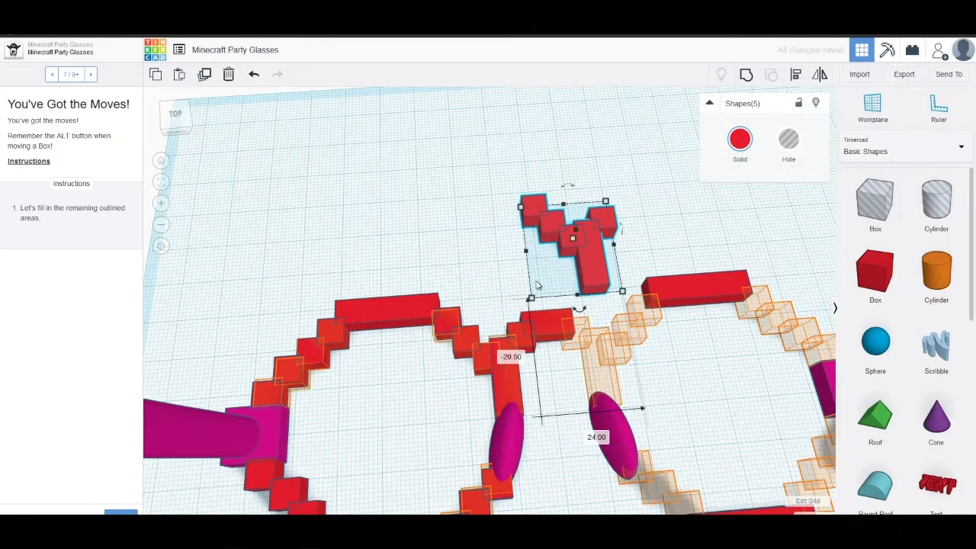
# Rotate the five copied boxes by -180° so they mirror the original arrangement for the other lens
pyautogui.moveTo(493, 282); pyautogui.dragTo(500, 266, button='right')
pyautogui.moveTo(571, 224)
pyautogui.moveTo(569, 224); pyautogui.dragTo(564, 256)
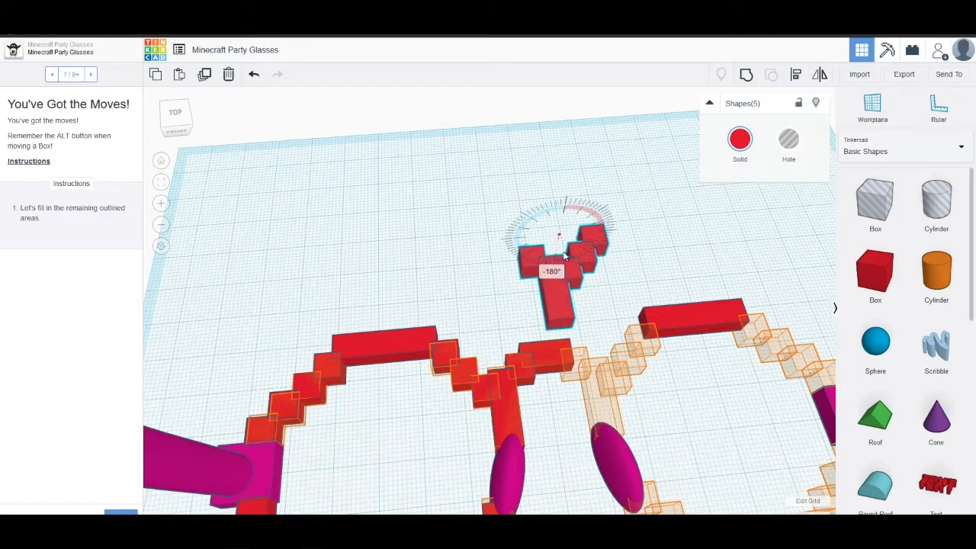
# Move the five rotated boxes onto the orange outlines between the nose bridge and the upper bar of the second lens
pyautogui.moveTo(564, 257); pyautogui.dragTo(604, 400)
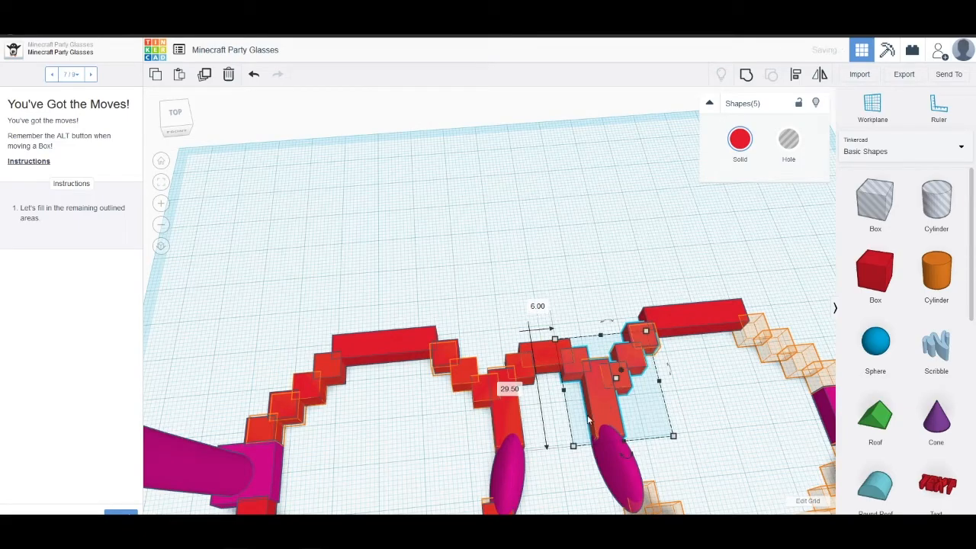
pyautogui.click(567, 474)
pyautogui.scroll(2, 566, 466)
pyautogui.scroll(-5, 565, 468)
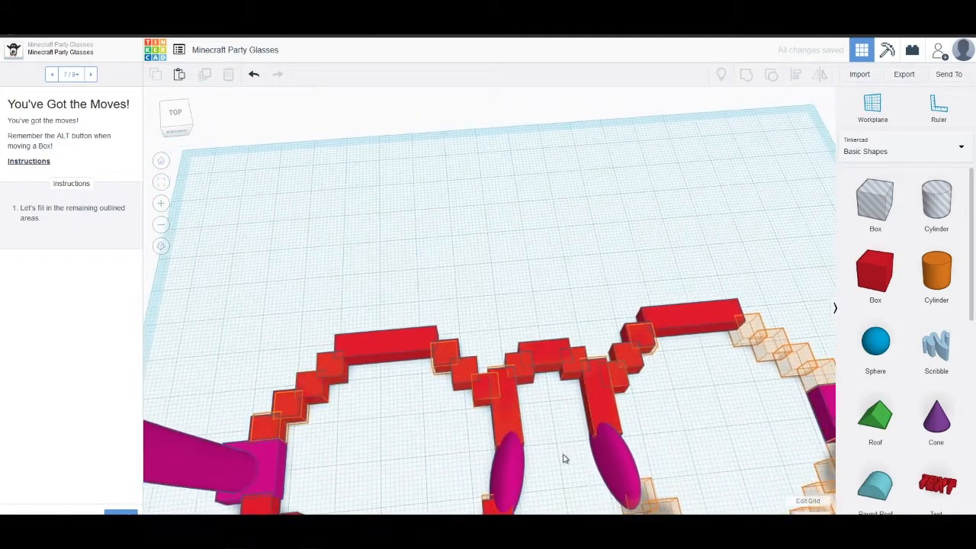
pyautogui.scroll(-2, 556, 453)
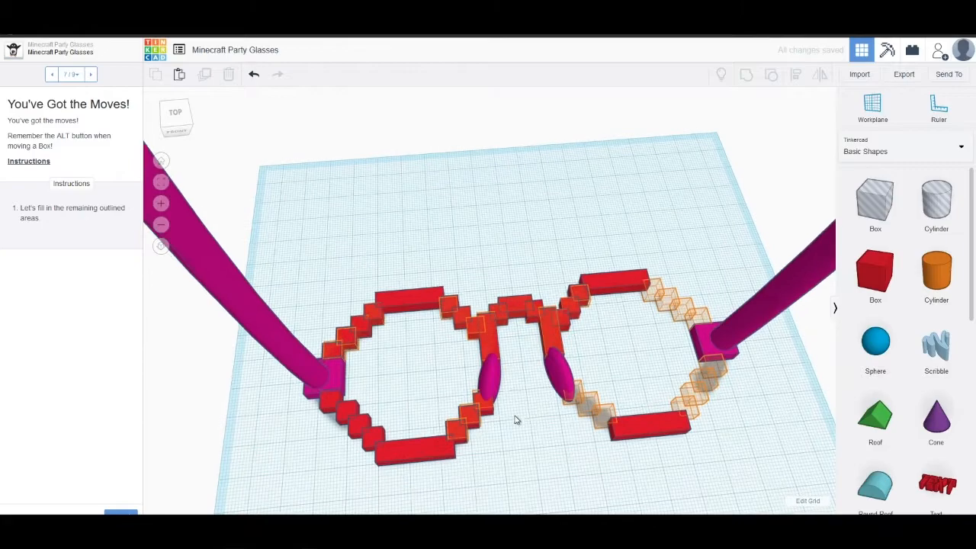
# Duplicate the three stepped boxes below the first lens's nose pad, rotate the copies and place them on the second lens's matching outlines
pyautogui.click(458, 436)
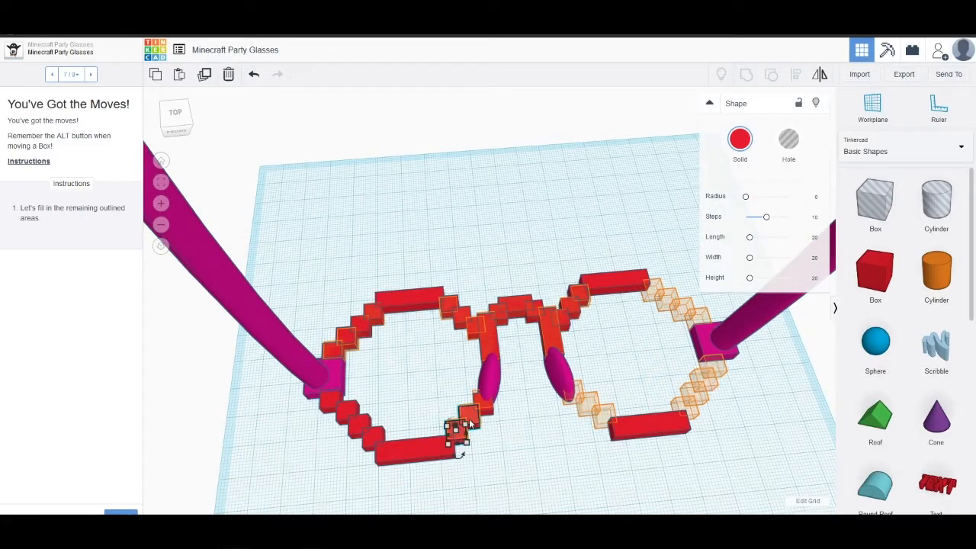
pyautogui.keyDown('shift'); pyautogui.click(483, 412); pyautogui.keyUp('shift')
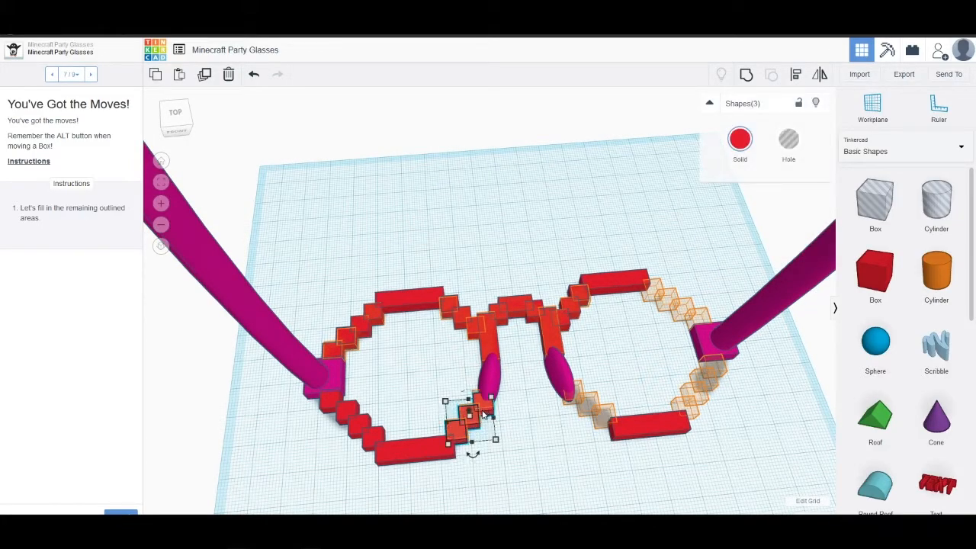
pyautogui.hotkey('ctrl', 'd')
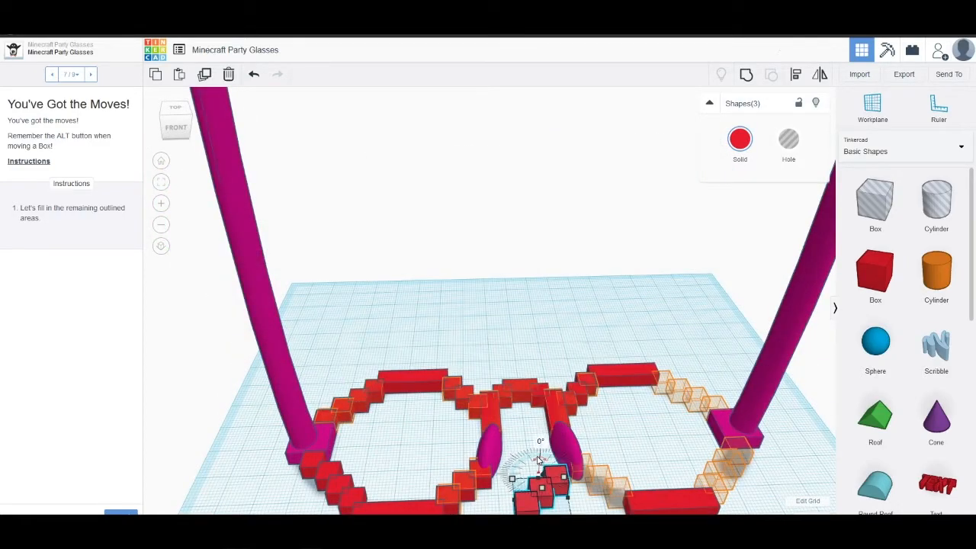
pyautogui.moveTo(538, 459)
pyautogui.mouseDown()
pyautogui.moveTo(526, 465)
pyautogui.moveTo(560, 463)
pyautogui.moveTo(538, 462)
pyautogui.mouseUp()
pyautogui.moveTo(537, 462)
pyautogui.mouseDown(button='right')
pyautogui.moveTo(538, 511)
pyautogui.moveTo(526, 468)
pyautogui.mouseUp(button='right')
pyautogui.moveTo(533, 425); pyautogui.dragTo(568, 364)
pyautogui.click(529, 414)
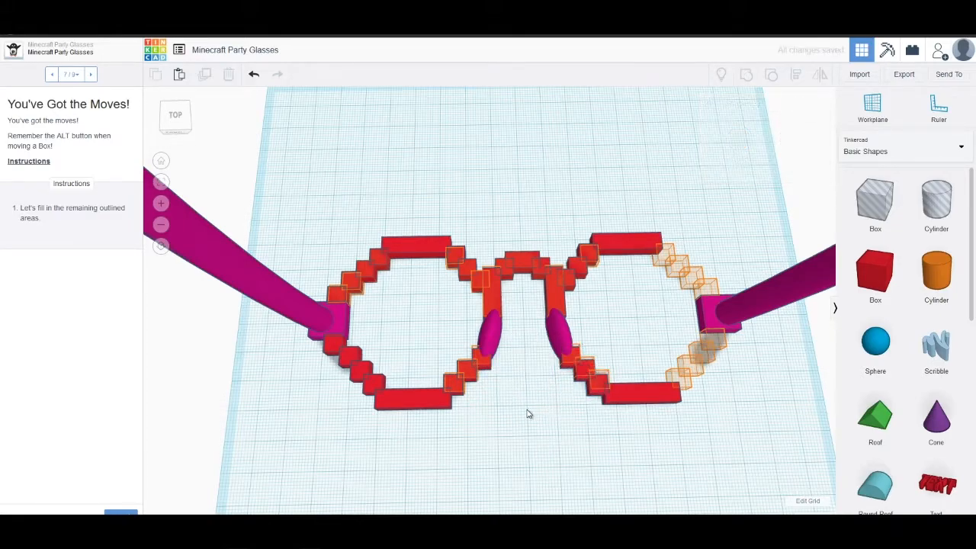
# Duplicate the four stepped boxes below the first lens's hinge, rotate the copies and place them on the second lens's lower outer outlines
pyautogui.click(334, 345)
pyautogui.keyDown('shift'); pyautogui.click(351, 357); pyautogui.keyUp('shift')
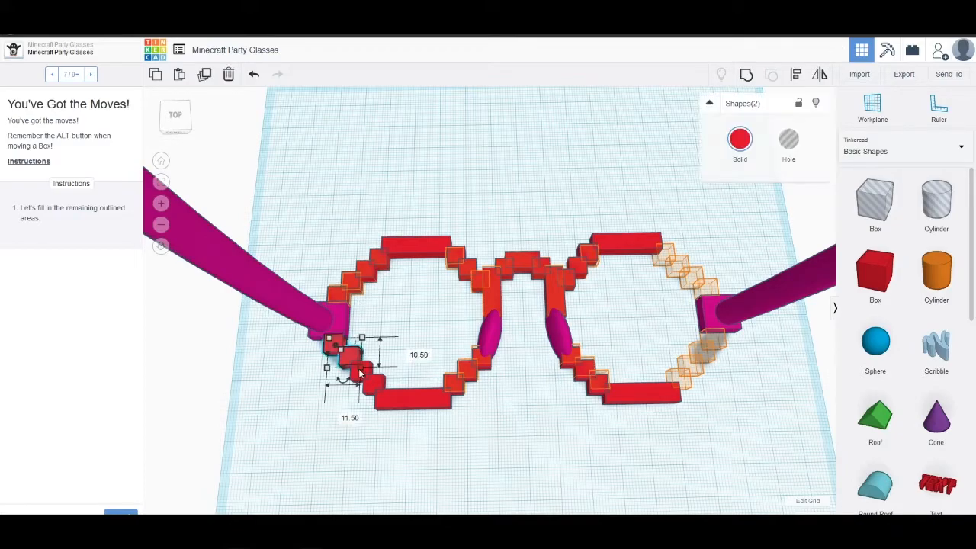
pyautogui.keyDown('shift'); pyautogui.click(365, 380); pyautogui.keyUp('shift')
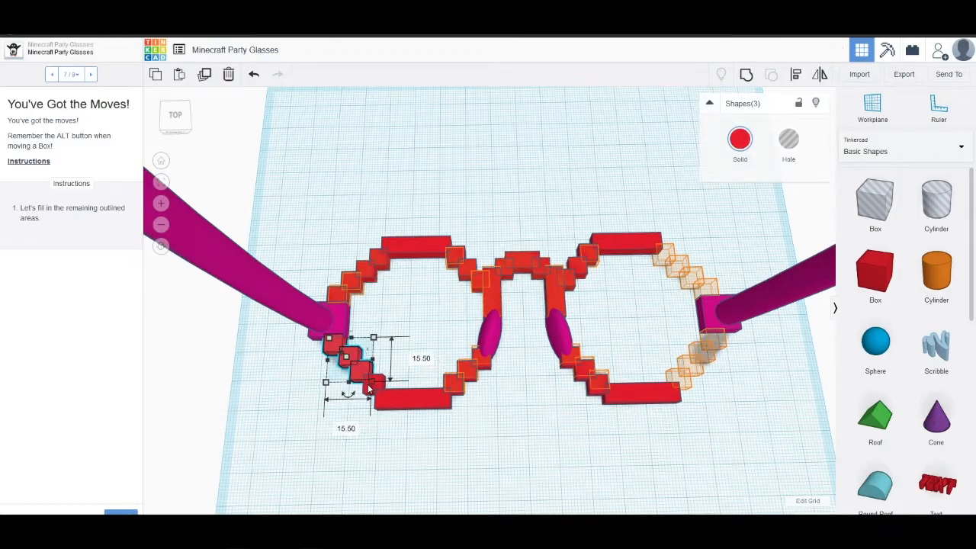
pyautogui.keyDown('shift'); pyautogui.click(379, 392); pyautogui.keyUp('shift')
pyautogui.moveTo(357, 372); pyautogui.dragTo(360, 376)
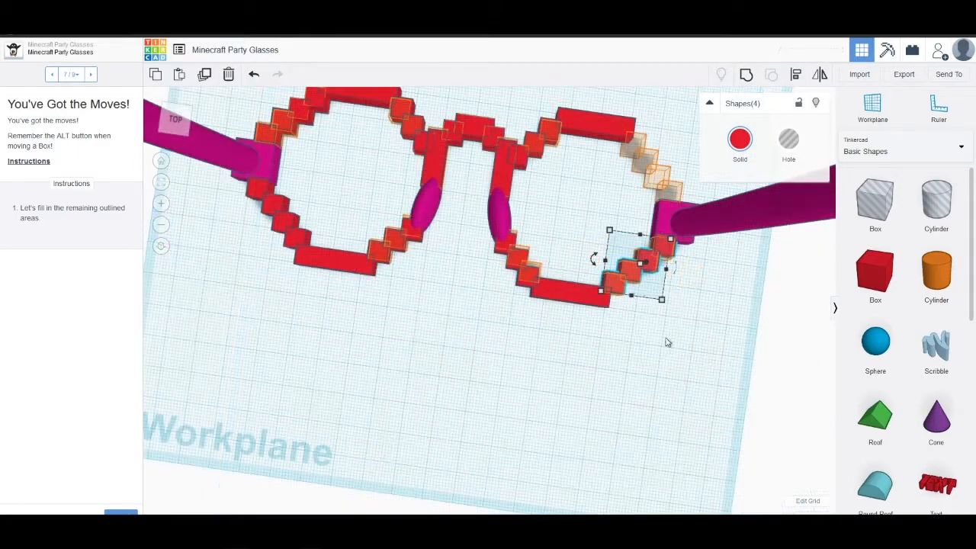
pyautogui.click(669, 344)
# Duplicate the four stepped boxes on the second lens's lower outer side and move the copies above the frame
pyautogui.moveTo(607, 226); pyautogui.dragTo(618, 254)
pyautogui.click(616, 282)
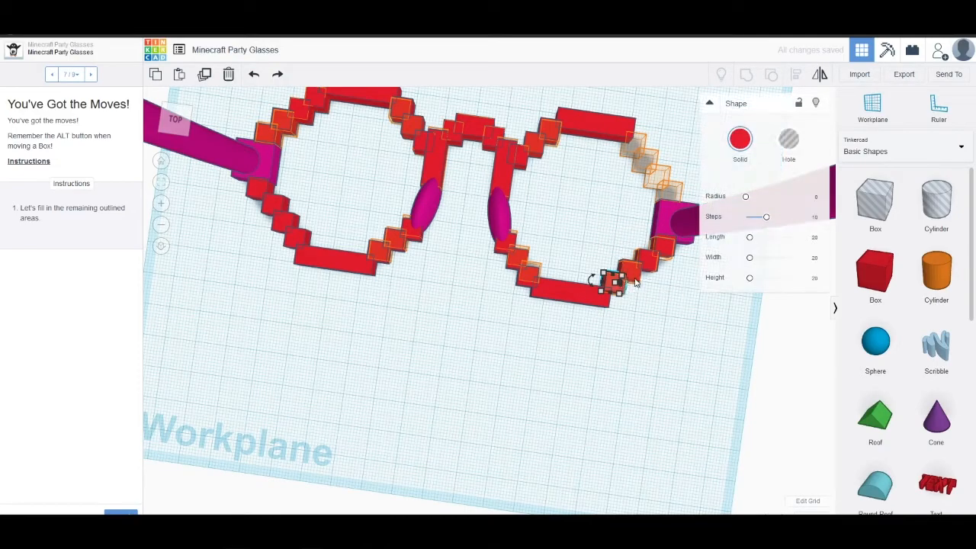
pyautogui.keyDown('shift'); pyautogui.click(632, 269); pyautogui.keyUp('shift')
pyautogui.keyDown('shift'); pyautogui.click(647, 260); pyautogui.keyUp('shift')
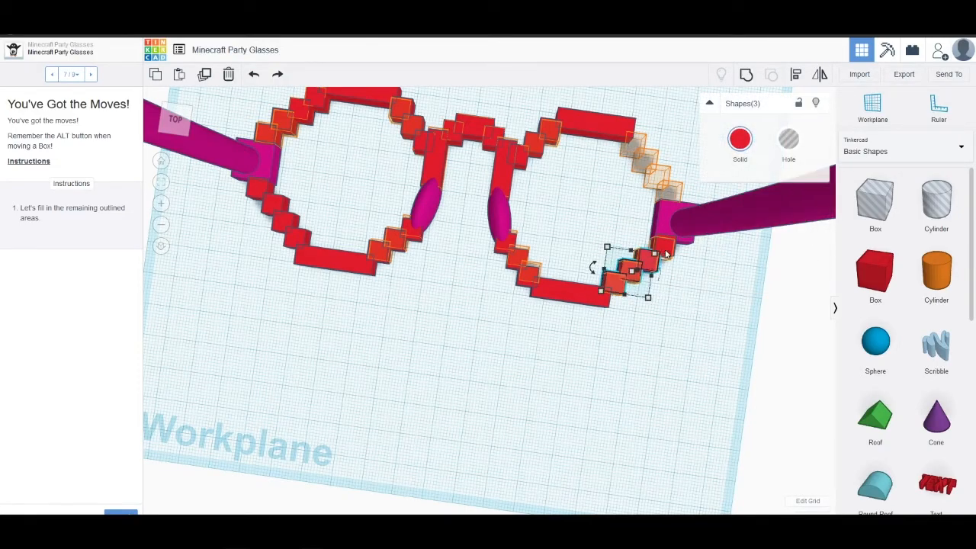
pyautogui.keyDown('shift'); pyautogui.click(665, 250); pyautogui.keyUp('shift')
pyautogui.hotkey('ctrl', 'd')
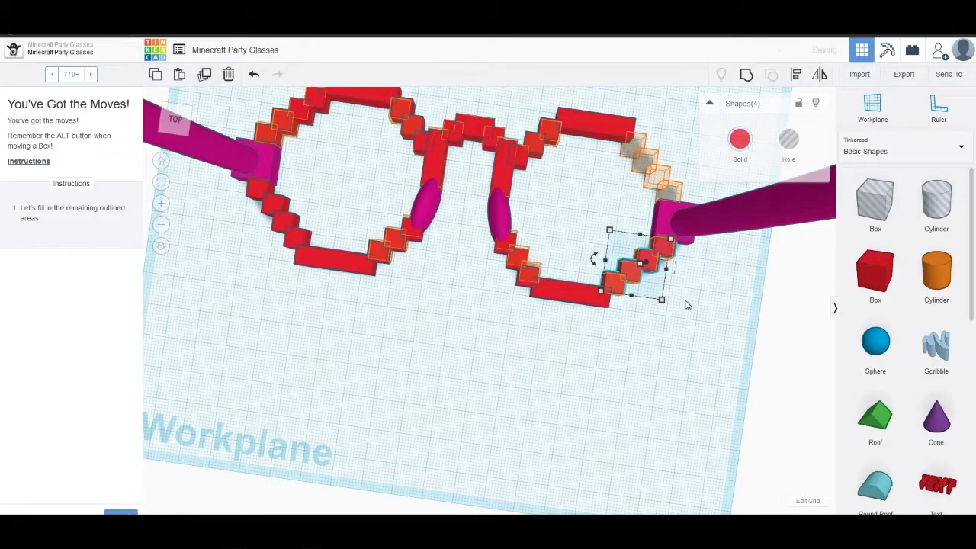
pyautogui.moveTo(619, 288); pyautogui.dragTo(684, 138)
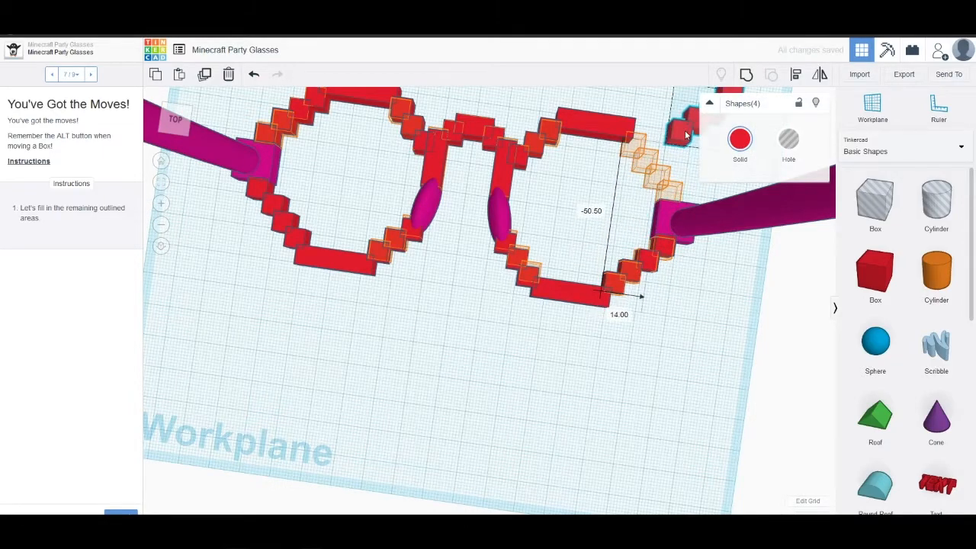
# Rotate the four copied boxes and place them on the remaining outlines between the second lens's upper bar and its hinge
pyautogui.moveTo(537, 221); pyautogui.dragTo(429, 297, button='middle')
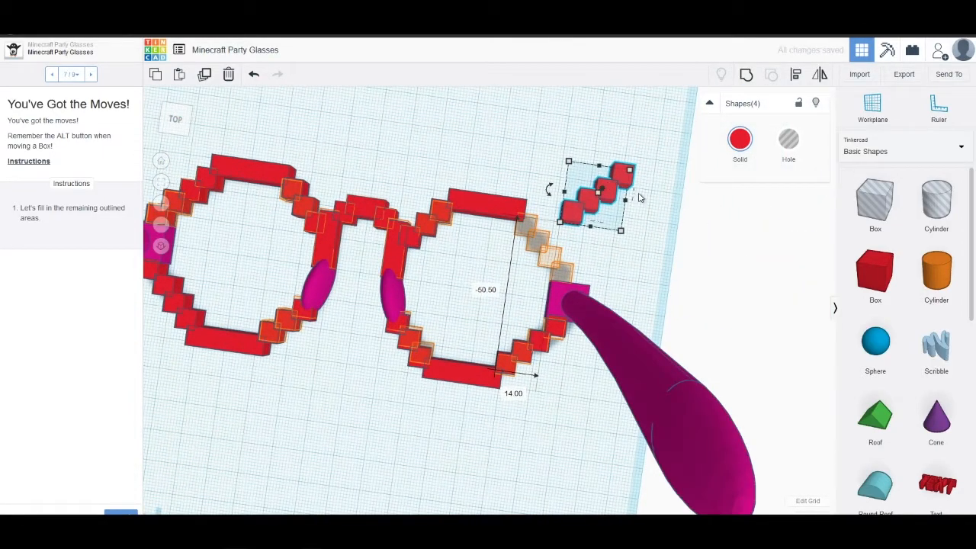
pyautogui.moveTo(555, 195); pyautogui.dragTo(524, 247)
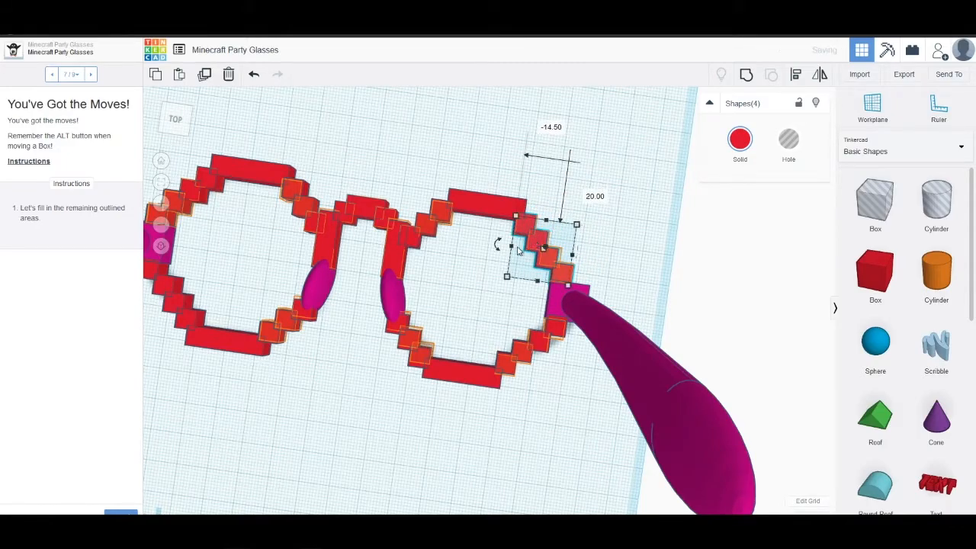
pyautogui.click(473, 278)
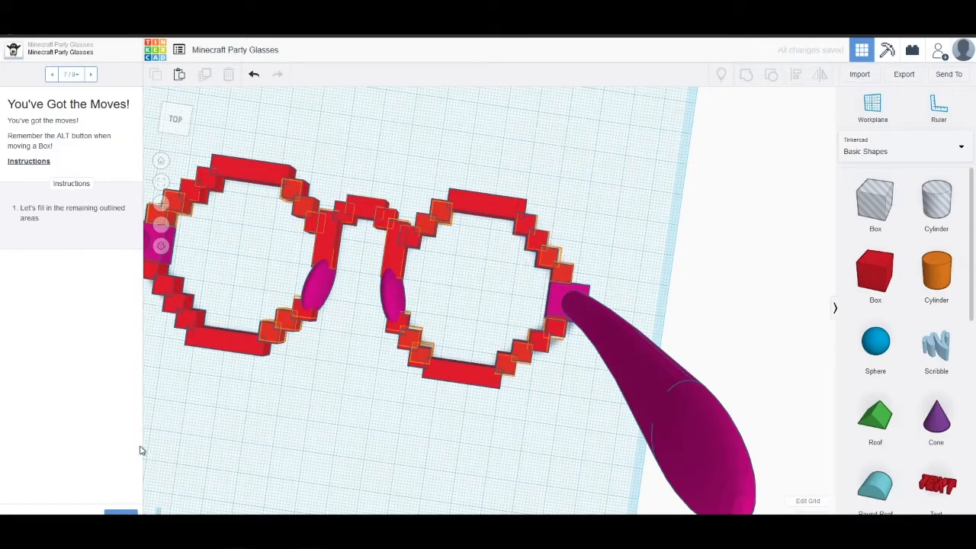
# Advance to the Almost There! lesson page and group all the shapes of the glasses into one object
pyautogui.click(133, 512)
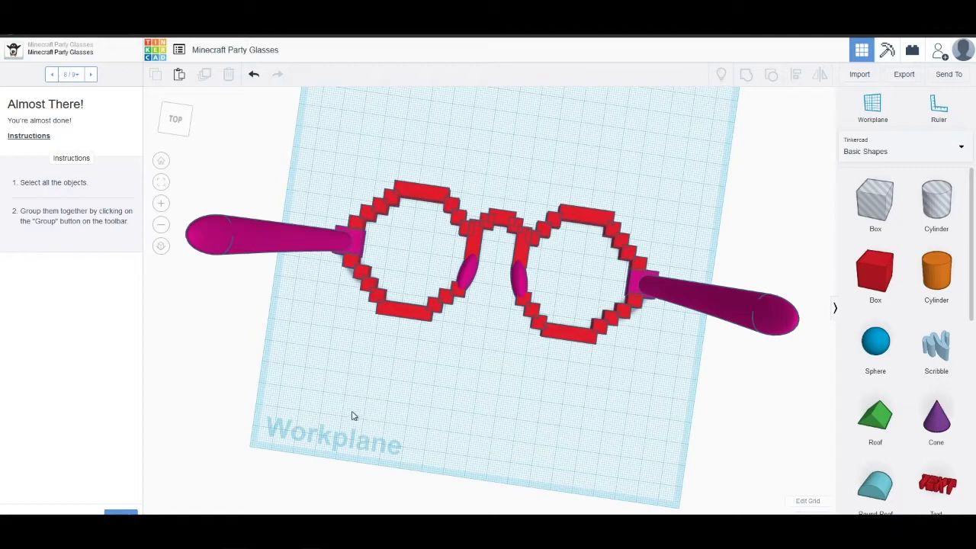
pyautogui.moveTo(304, 131); pyautogui.dragTo(672, 450)
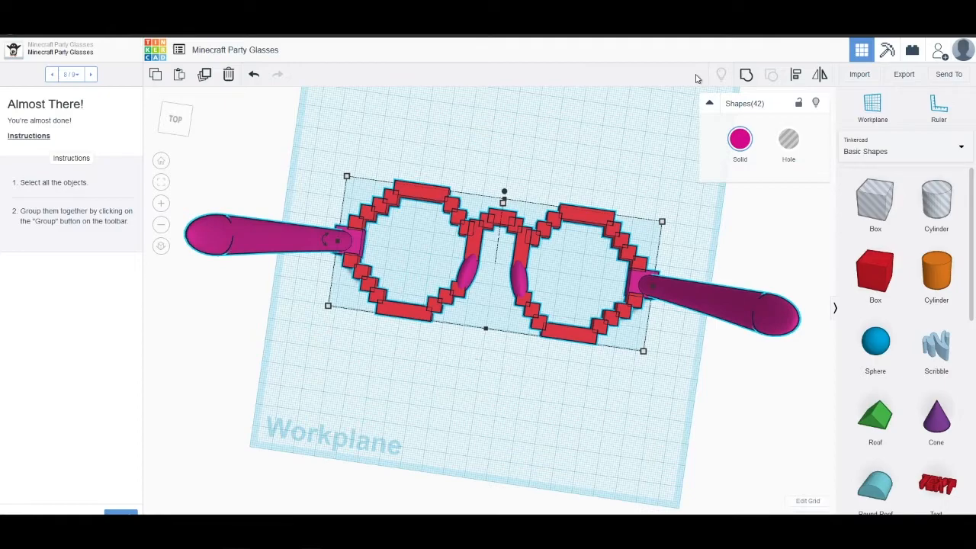
pyautogui.click(748, 75)
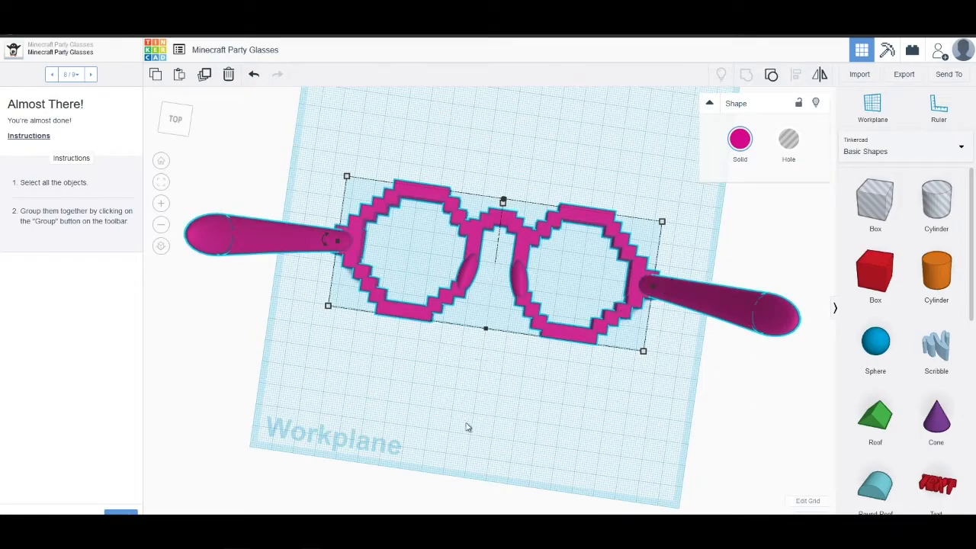
pyautogui.moveTo(455, 425)
pyautogui.mouseDown()
pyautogui.moveTo(463, 405)
pyautogui.moveTo(458, 422)
pyautogui.mouseUp()
pyautogui.moveTo(458, 422); pyautogui.dragTo(481, 457, button='right')
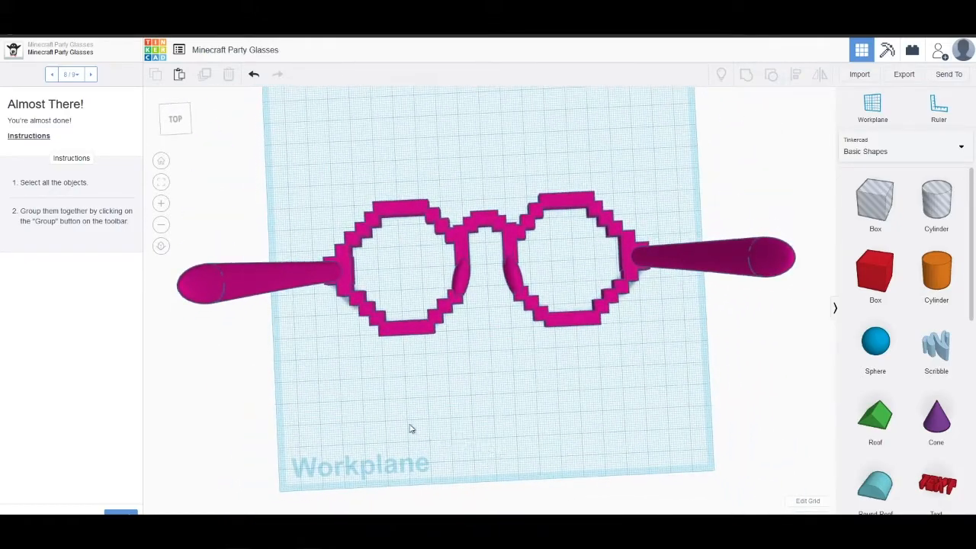
# Finish the glasses lesson, continue to Die From Scratch and place a blank die shape on the orange outline
pyautogui.click(126, 511)
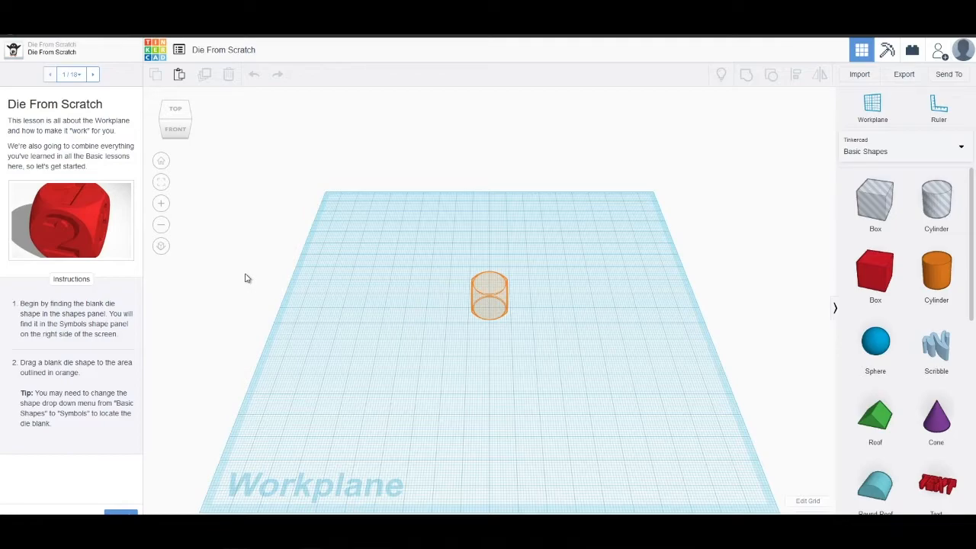
pyautogui.moveTo(468, 399)
pyautogui.mouseDown(button='right')
pyautogui.moveTo(435, 420)
pyautogui.moveTo(321, 378)
pyautogui.moveTo(466, 401)
pyautogui.mouseUp(button='right')
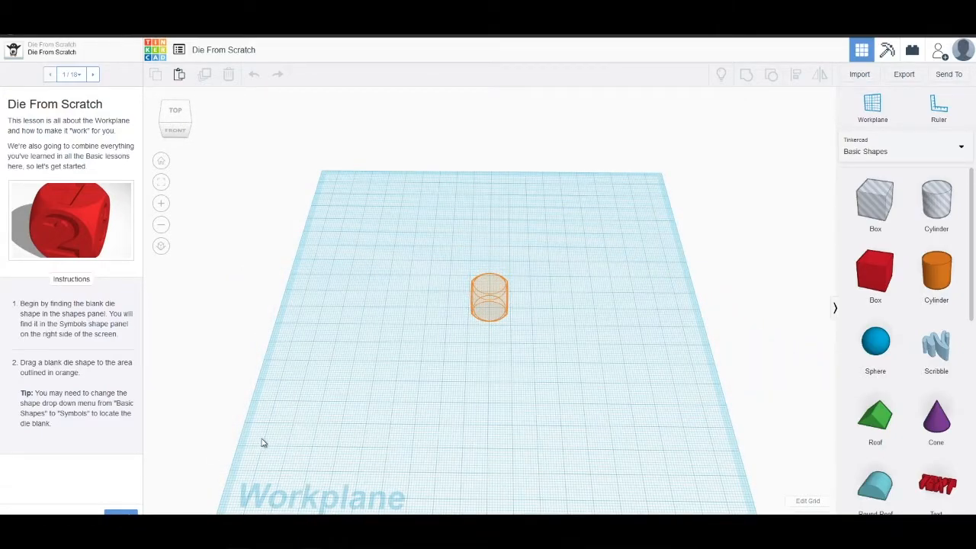
pyautogui.scroll(-7, 908, 396)
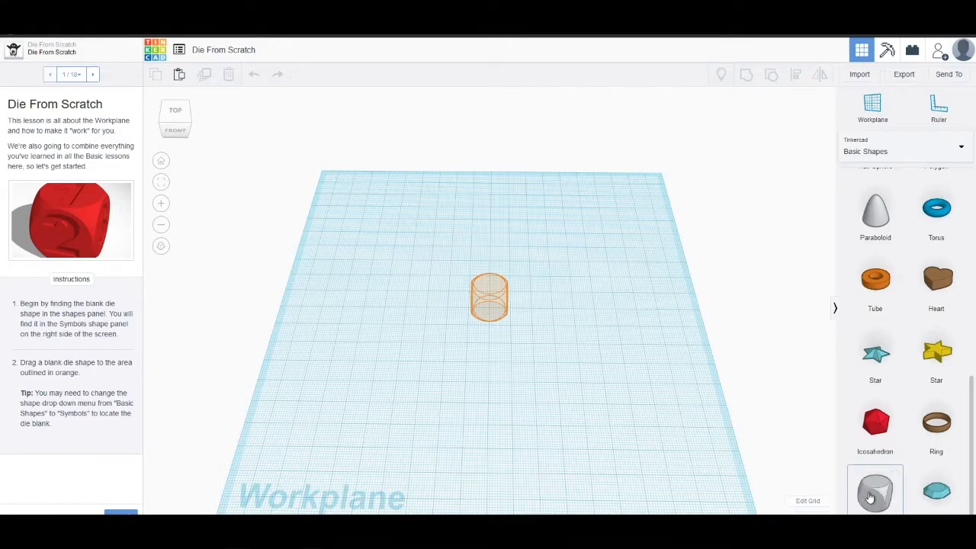
pyautogui.moveTo(875, 503); pyautogui.dragTo(491, 312)
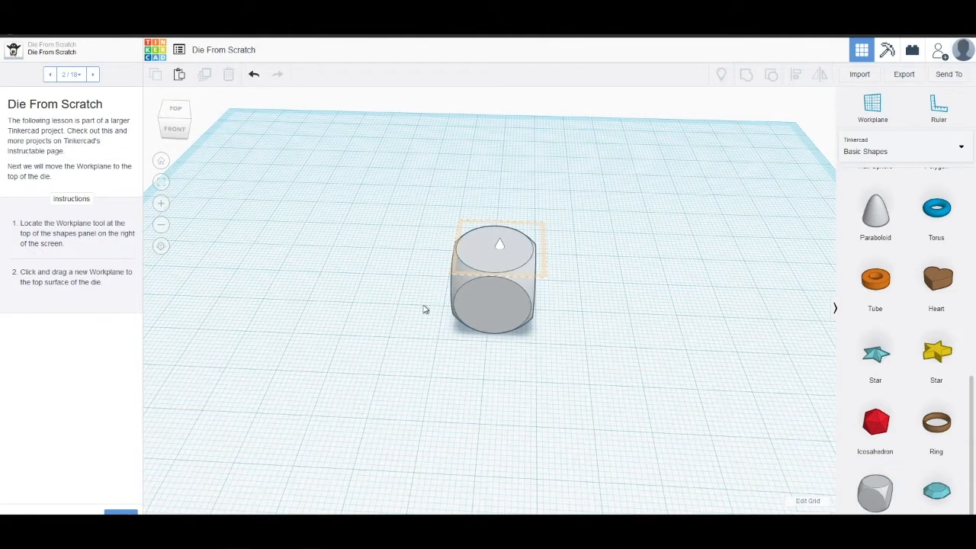
# Place a new workplane on the top face of the die and continue to lesson page 3
pyautogui.click(473, 264)
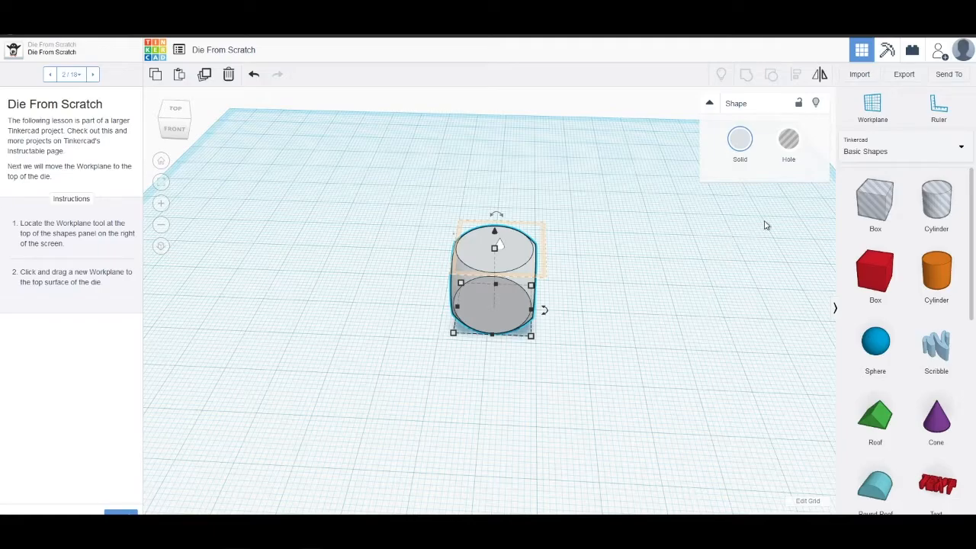
pyautogui.click(883, 114)
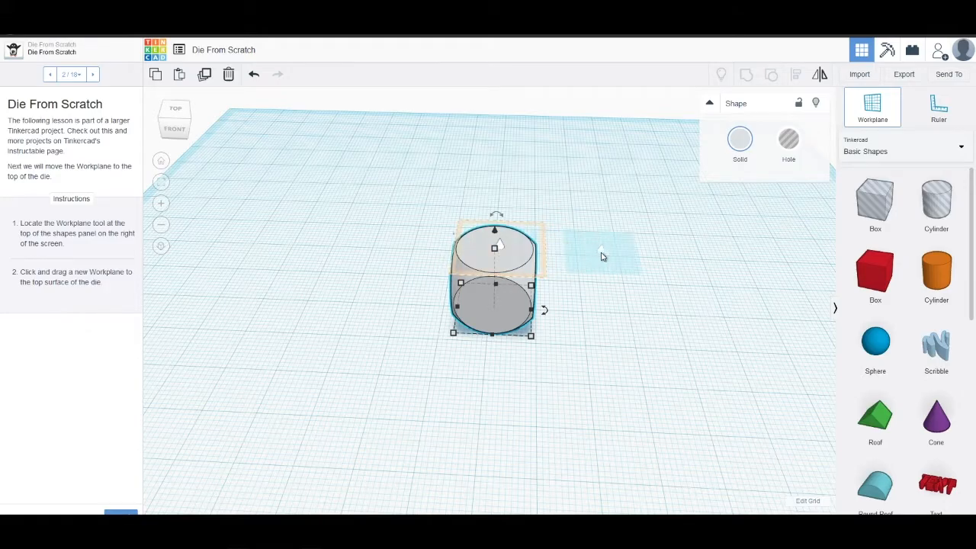
pyautogui.click(499, 253)
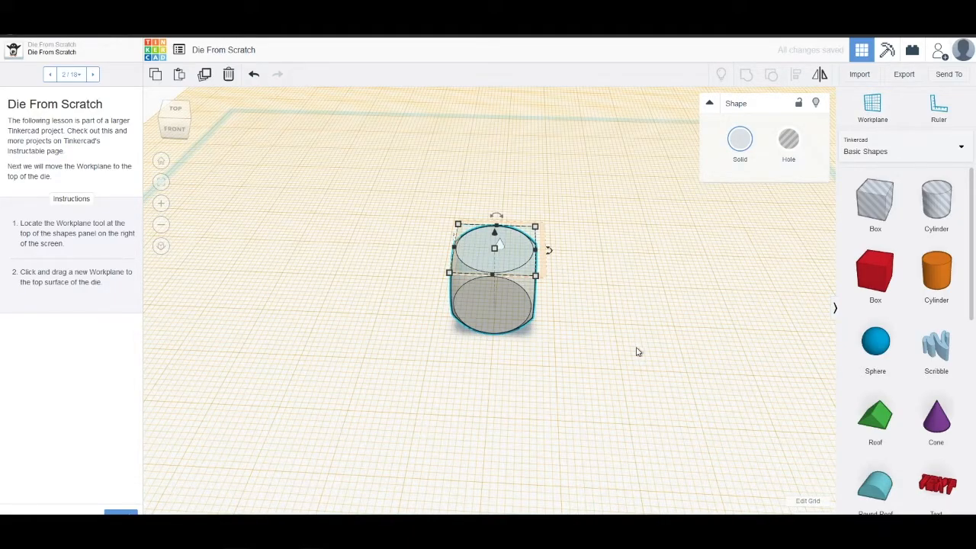
pyautogui.moveTo(644, 368); pyautogui.dragTo(656, 322, button='right')
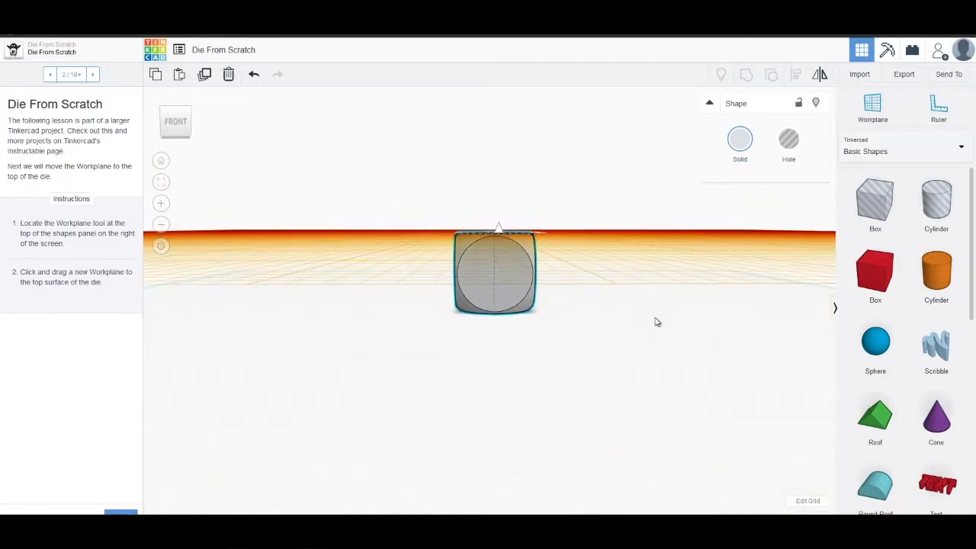
pyautogui.moveTo(500, 228)
pyautogui.moveTo(675, 322); pyautogui.dragTo(666, 368, button='right')
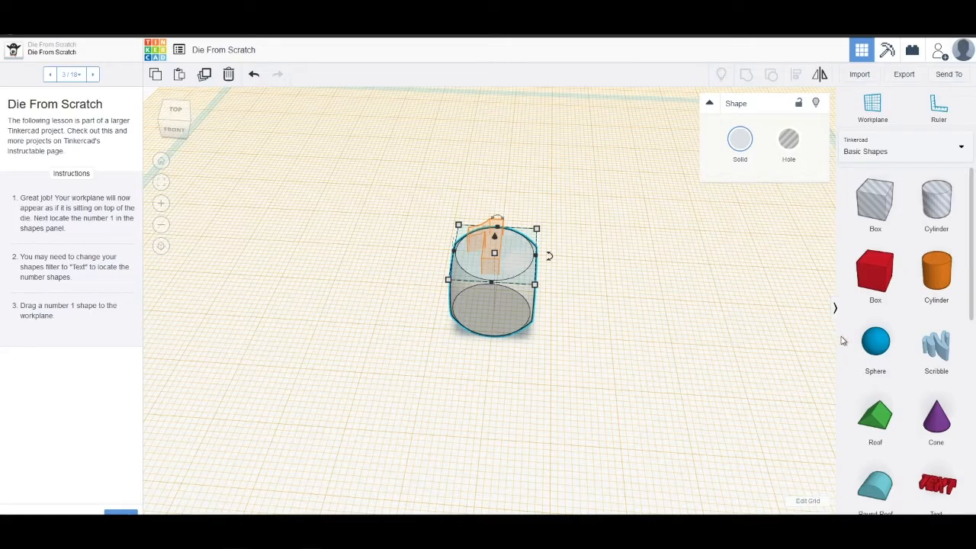
# Switch the shape library from Basic Shapes to the Text and numbers collection
pyautogui.scroll(-6, 896, 358)
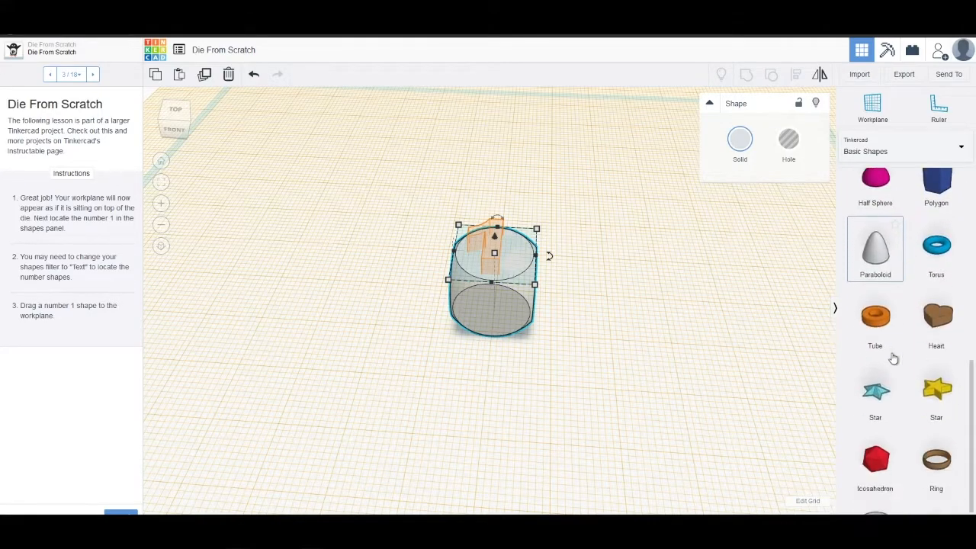
pyautogui.scroll(5, 904, 183)
pyautogui.click(888, 151)
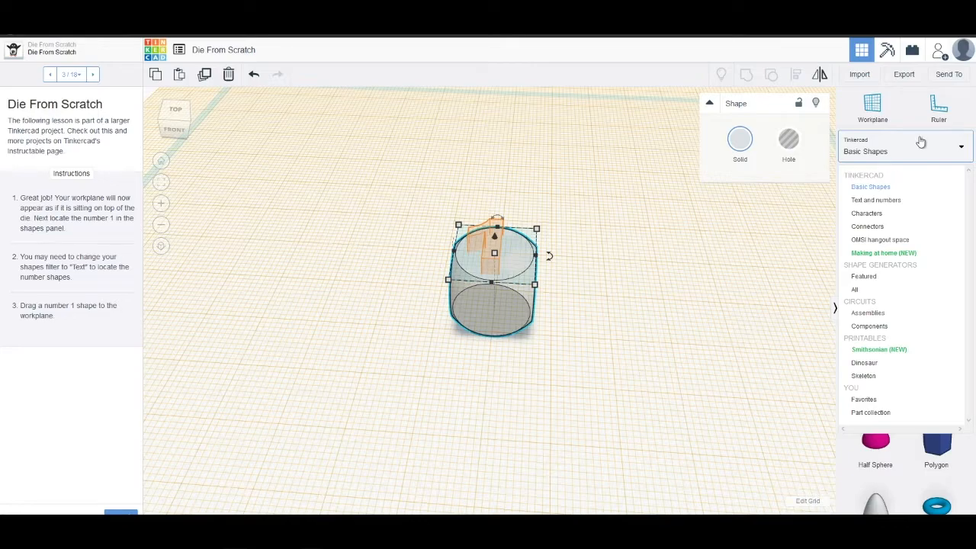
pyautogui.click(914, 206)
# Place a number 1 shape on the orange outline on the die's top face and continue to lesson page 4
pyautogui.scroll(-1, 905, 246)
pyautogui.scroll(-6, 901, 246)
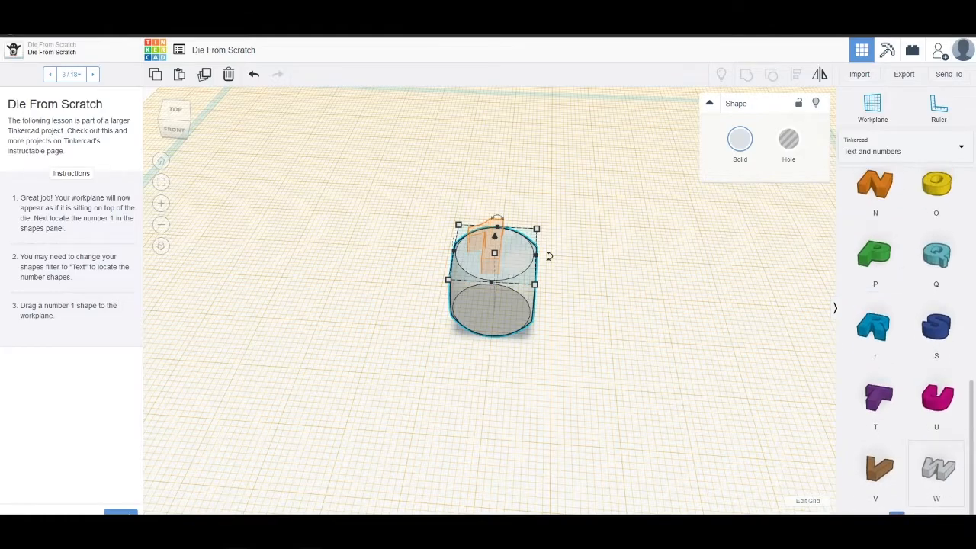
pyautogui.scroll(-5, 905, 336)
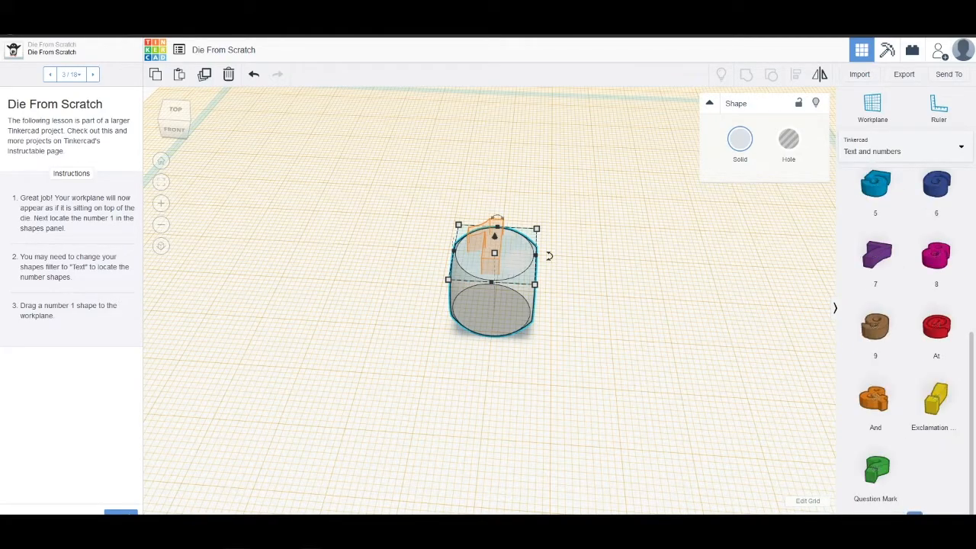
pyautogui.scroll(4, 907, 427)
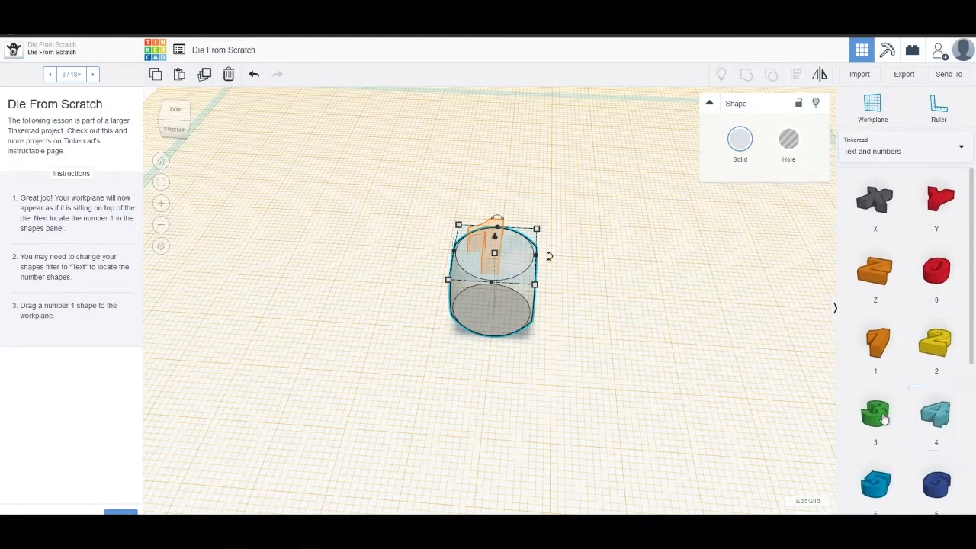
pyautogui.moveTo(852, 351); pyautogui.dragTo(484, 252)
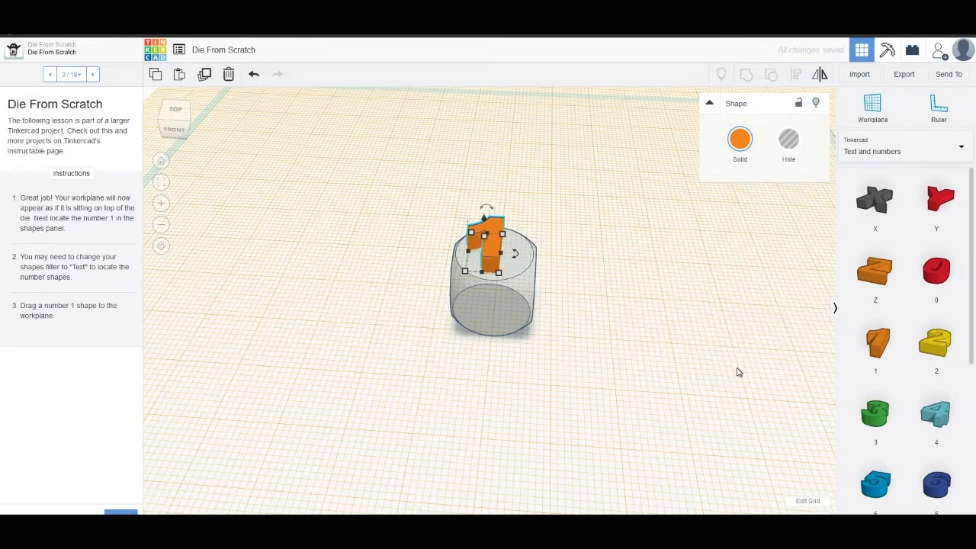
pyautogui.moveTo(725, 370); pyautogui.dragTo(710, 390, button='right')
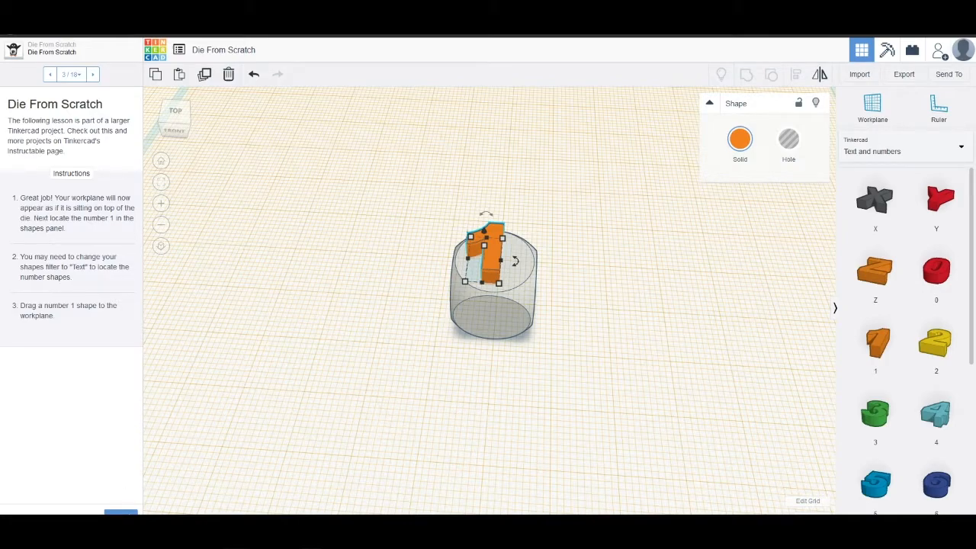
pyautogui.click(120, 513)
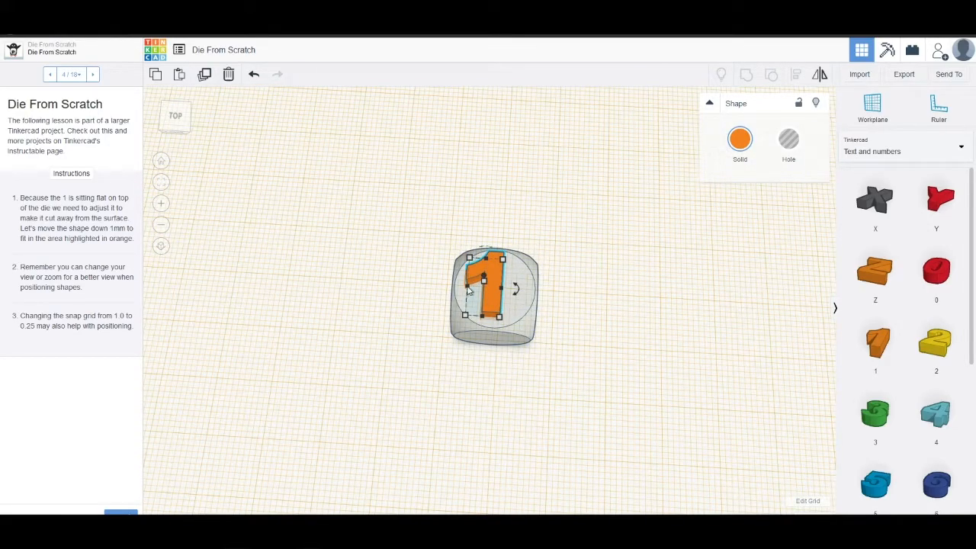
# Lower the number 1 by 1 mm into the die's top face and continue to lesson page 5
pyautogui.moveTo(600, 390); pyautogui.dragTo(592, 356, button='right')
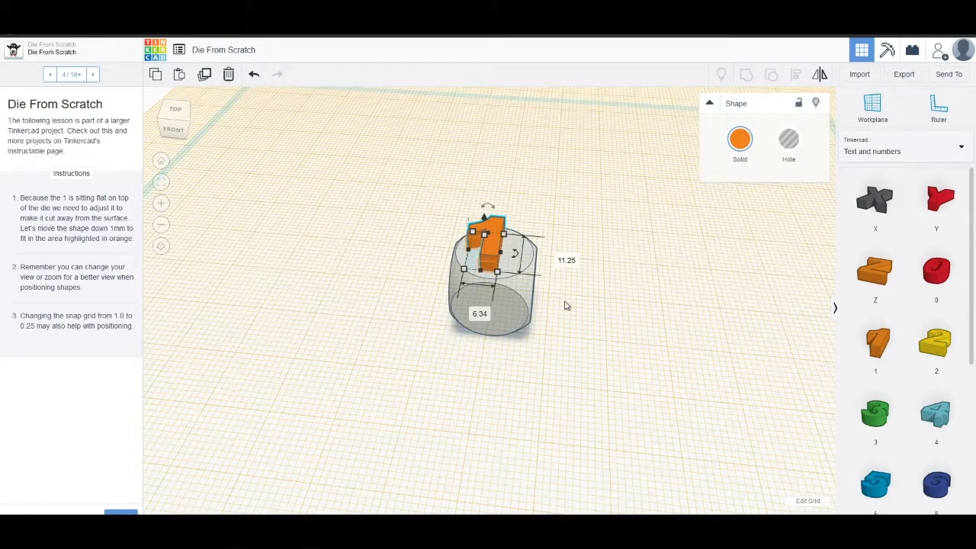
pyautogui.moveTo(583, 339); pyautogui.dragTo(603, 290, button='right')
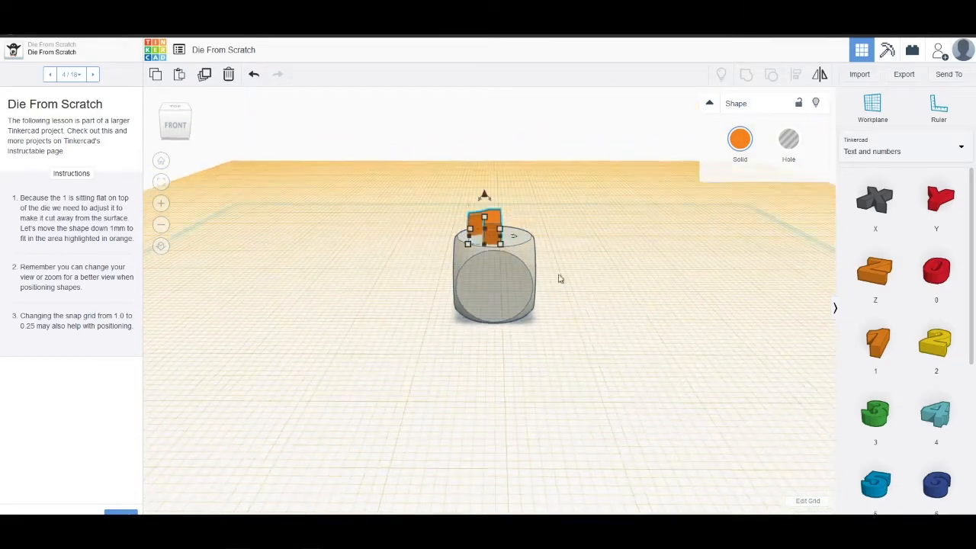
pyautogui.scroll(5, 590, 272)
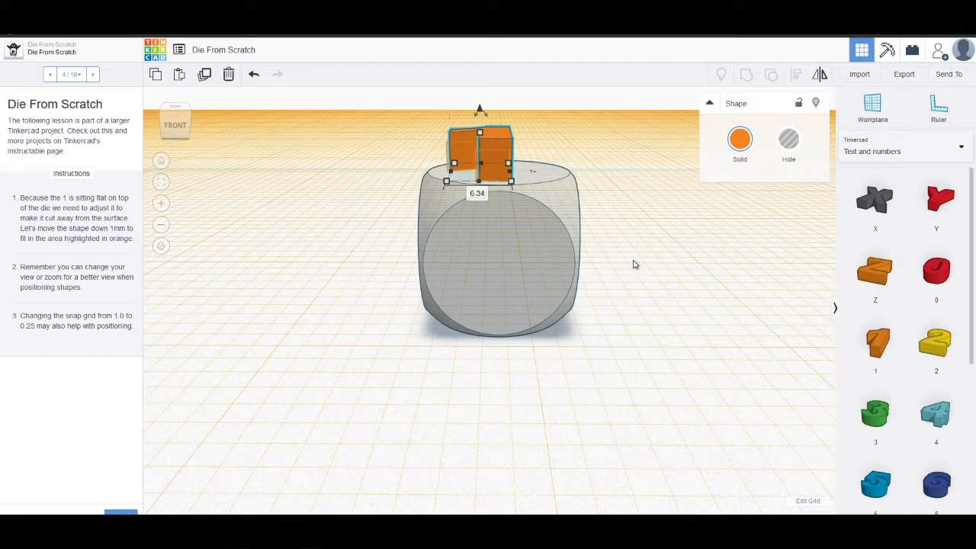
pyautogui.moveTo(635, 263); pyautogui.dragTo(637, 246, button='right')
pyautogui.moveTo(486, 160); pyautogui.dragTo(486, 168)
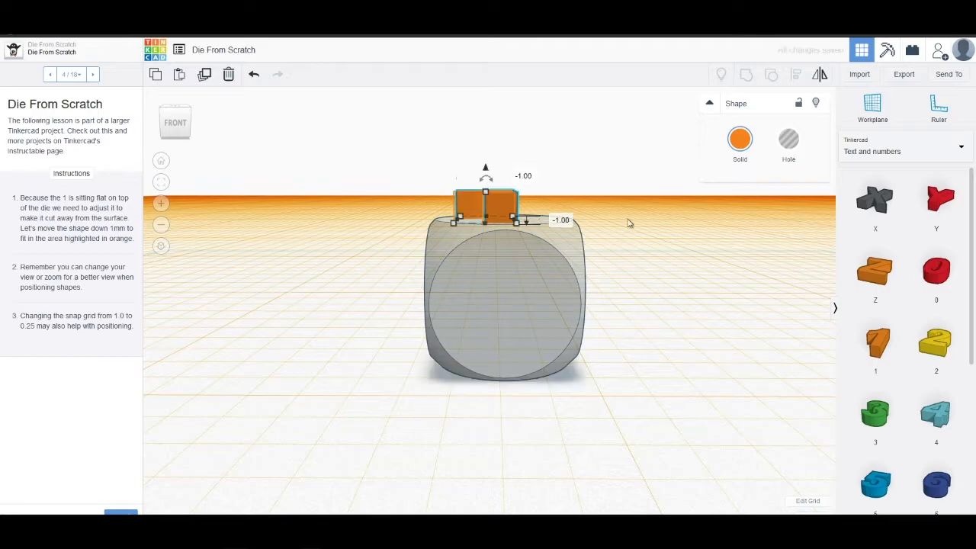
pyautogui.moveTo(664, 248); pyautogui.dragTo(673, 371, button='right')
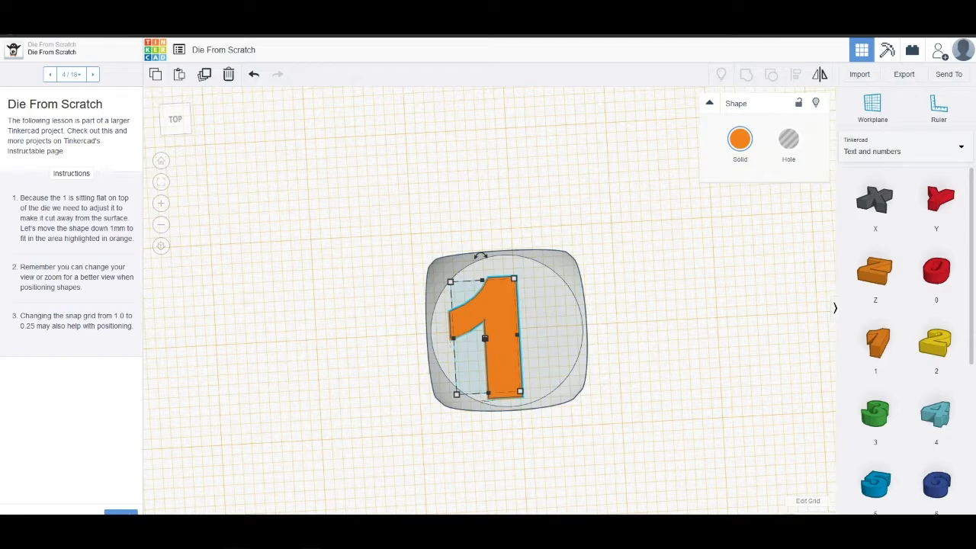
pyautogui.click(110, 512)
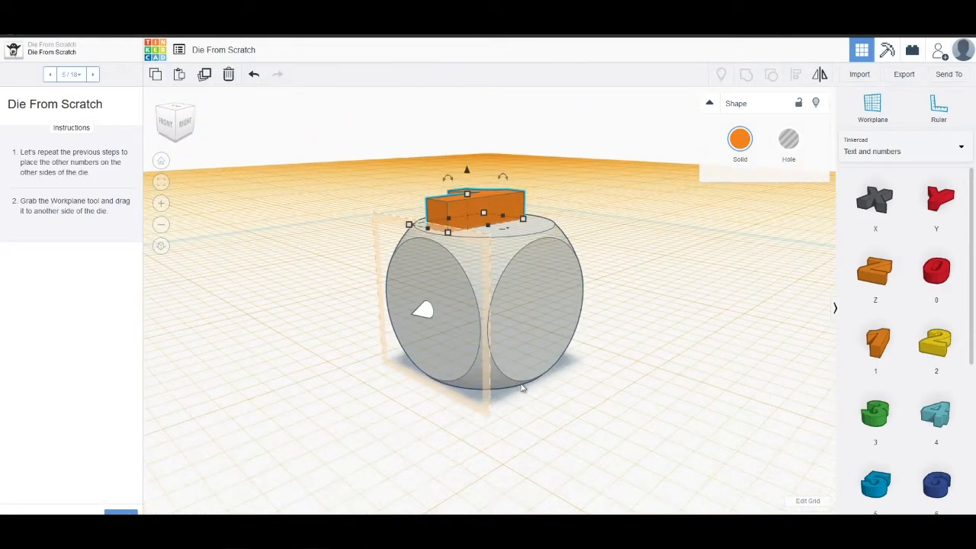
# Place a new workplane on the front face of the die and deselect the number 1
pyautogui.click(877, 106)
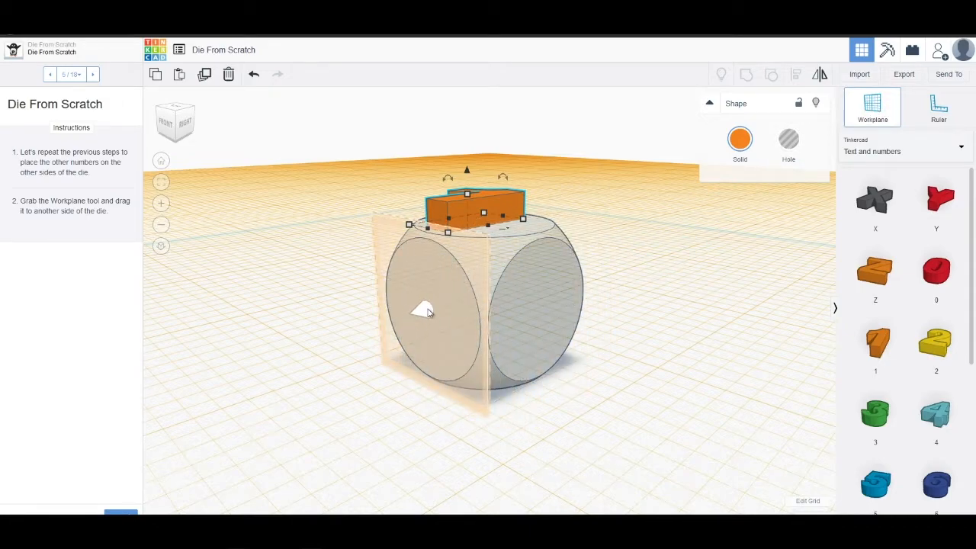
pyautogui.click(425, 312)
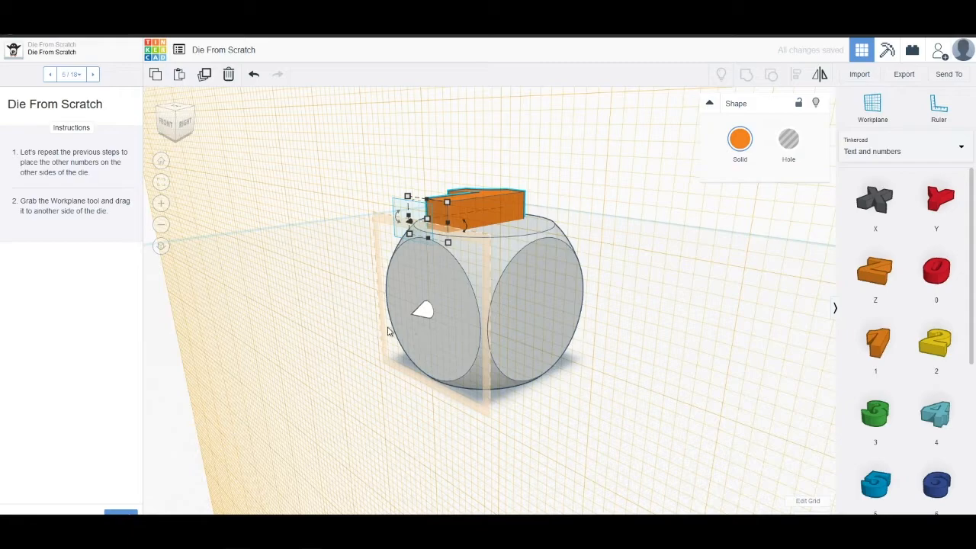
pyautogui.click(346, 362)
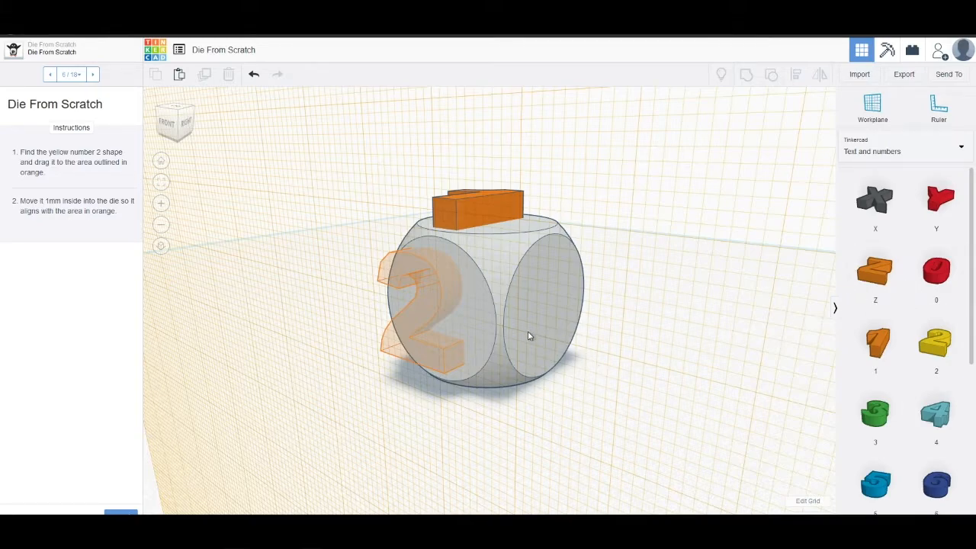
# Place a yellow number 2 on the orange outline on the die's front face and move it 1 mm into the die
pyautogui.moveTo(942, 353); pyautogui.dragTo(438, 302)
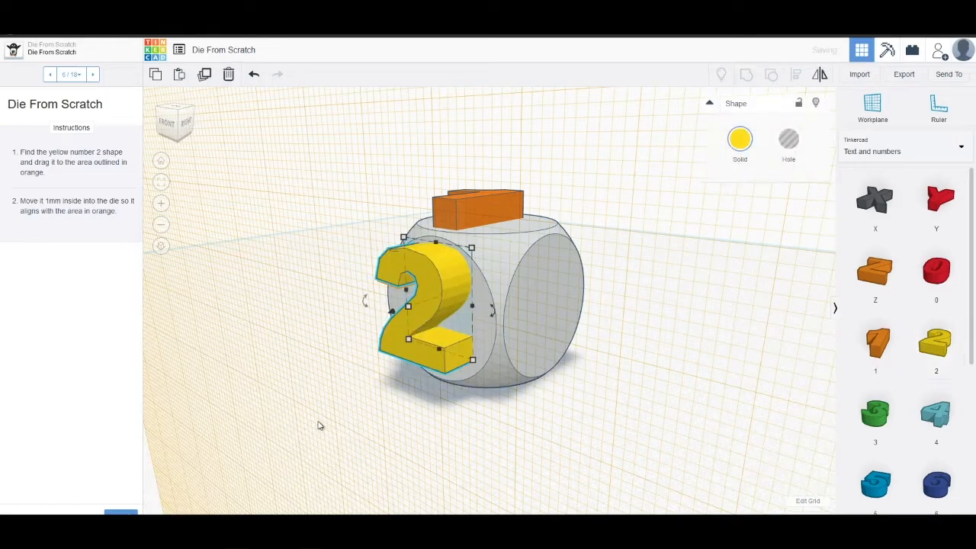
pyautogui.click(324, 421)
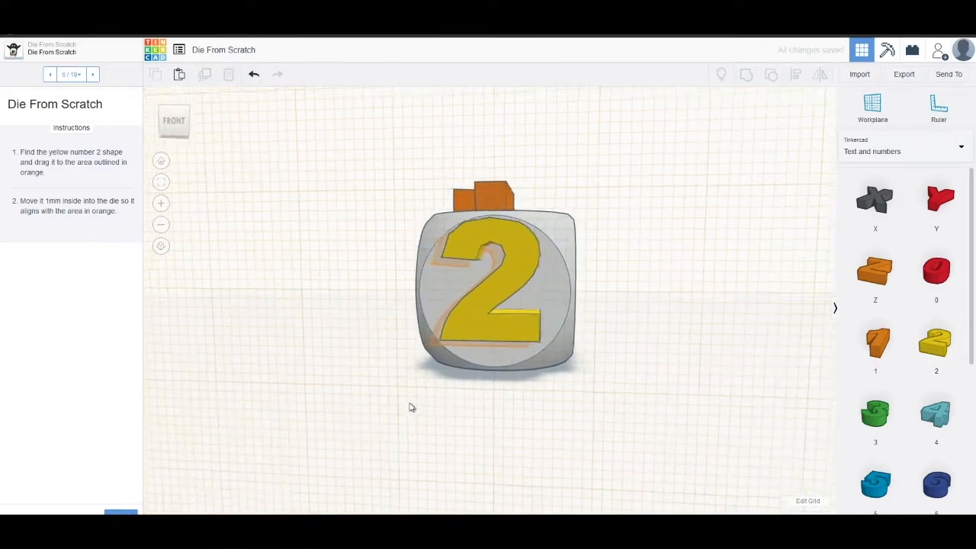
pyautogui.moveTo(483, 321); pyautogui.dragTo(479, 335)
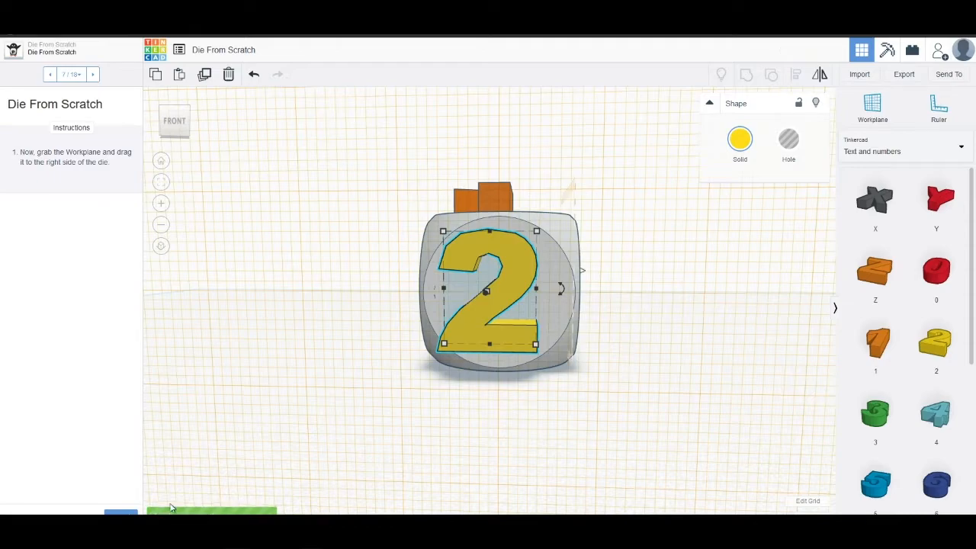
pyautogui.moveTo(475, 488); pyautogui.dragTo(365, 515, button='right')
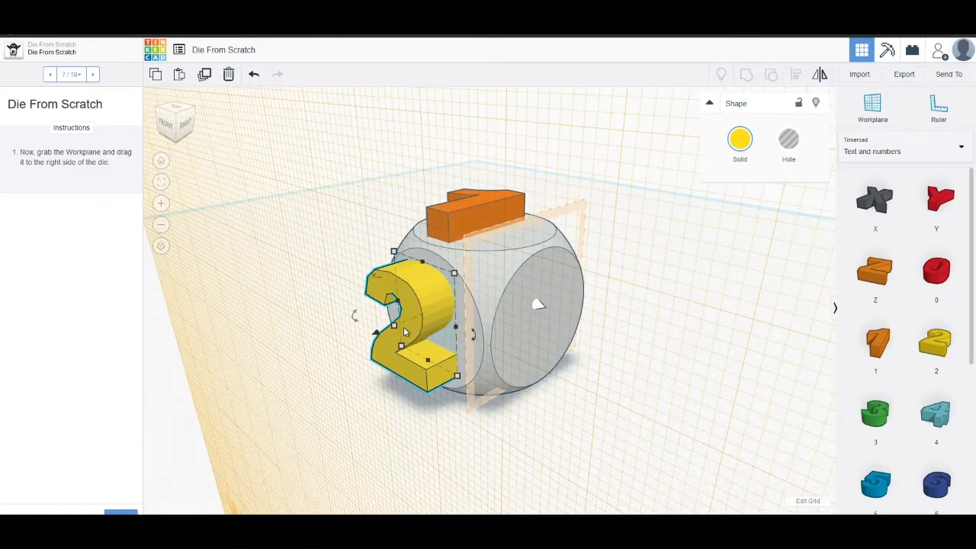
pyautogui.moveTo(374, 335); pyautogui.dragTo(384, 331)
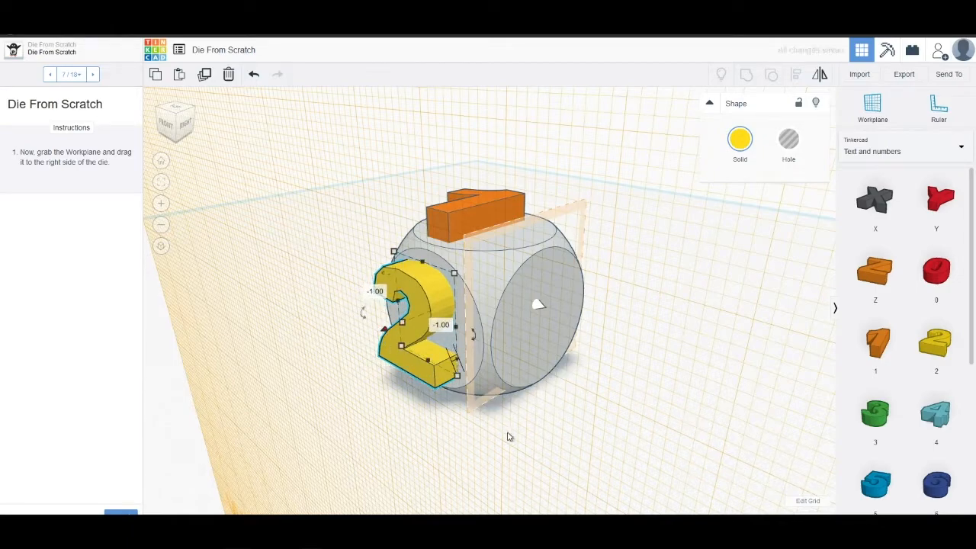
pyautogui.click(563, 474)
# Place a new workplane on the right side of the die
pyautogui.moveTo(505, 483); pyautogui.dragTo(581, 493, button='right')
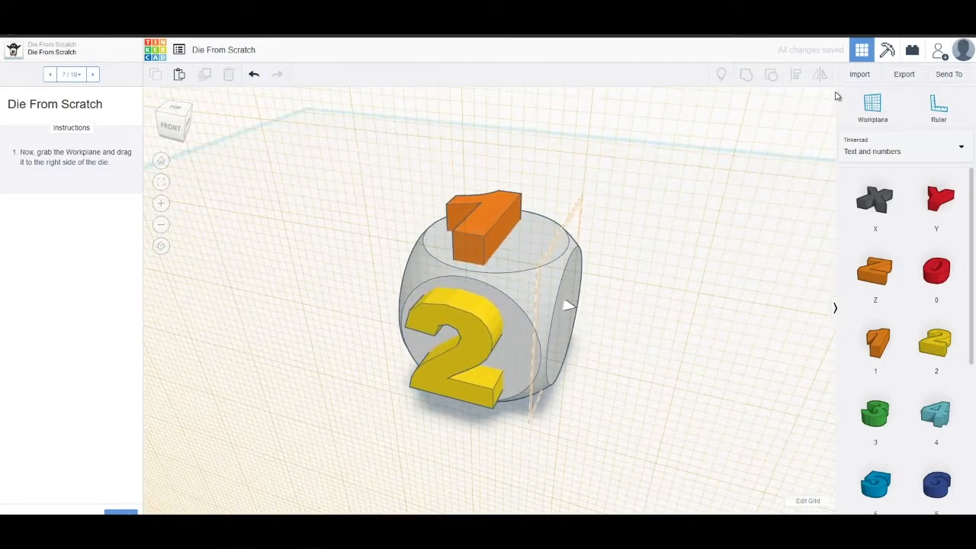
pyautogui.click(872, 106)
pyautogui.click(570, 314)
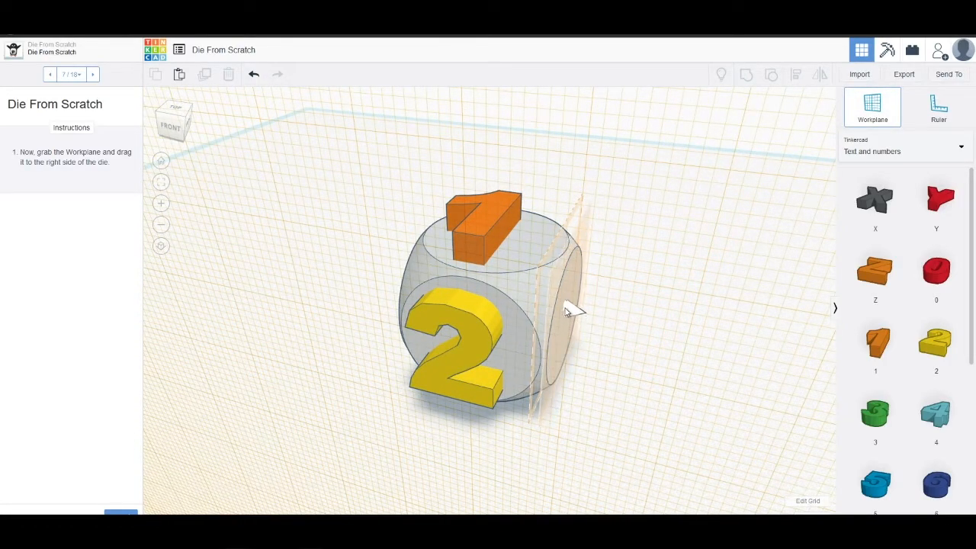
pyautogui.click(564, 311)
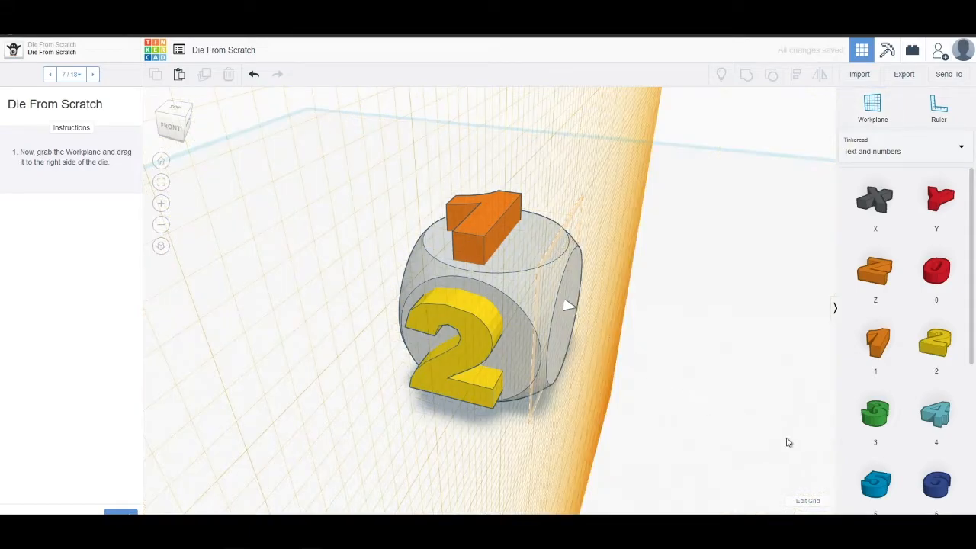
pyautogui.moveTo(736, 451); pyautogui.dragTo(651, 436, button='right')
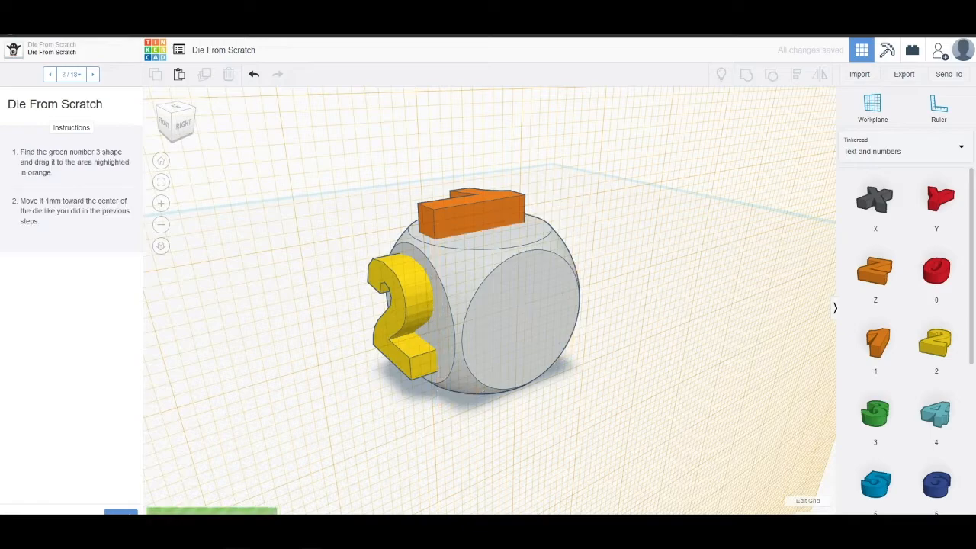
# Place a green number 3 on the outline on the die's right side and move it 1 mm toward the die's center
pyautogui.moveTo(874, 414); pyautogui.dragTo(522, 327)
pyautogui.click(647, 436)
pyautogui.moveTo(647, 435); pyautogui.dragTo(607, 417, button='right')
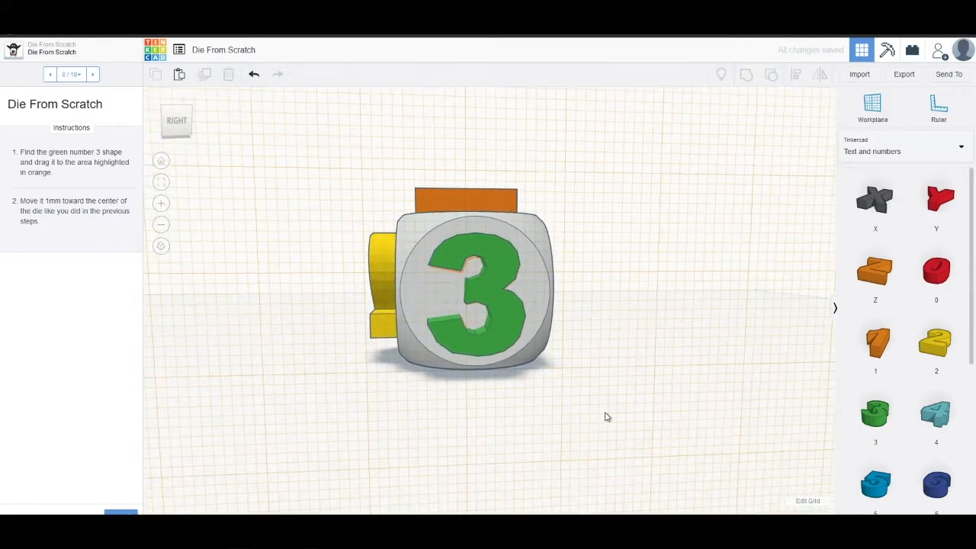
pyautogui.moveTo(265, 358); pyautogui.dragTo(556, 308, button='right')
pyautogui.click(557, 311)
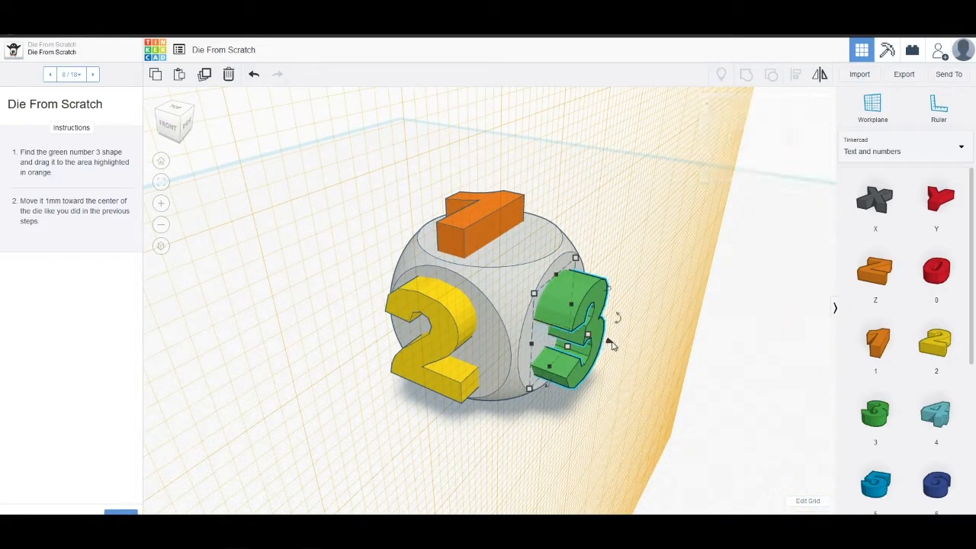
pyautogui.moveTo(609, 345); pyautogui.dragTo(599, 341)
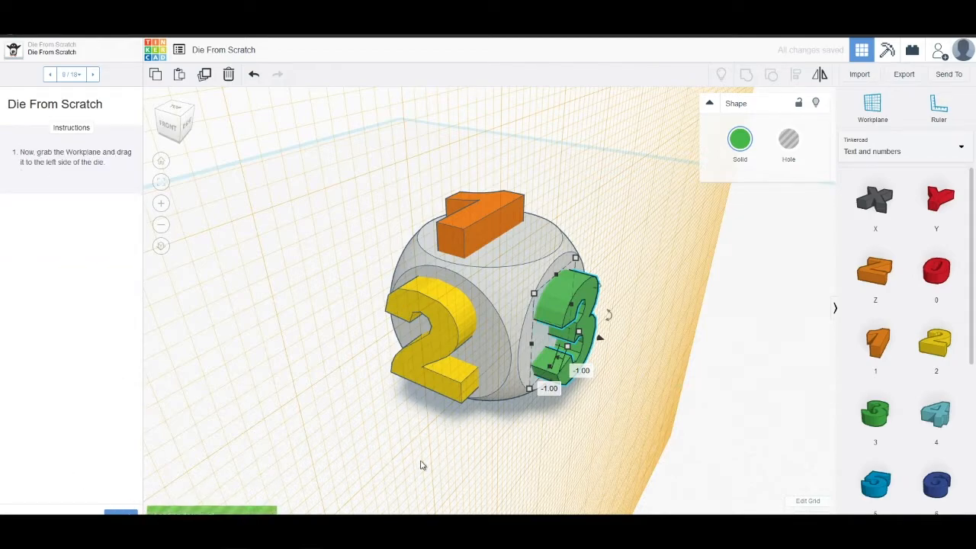
# Place a new workplane on the left side of the die and continue to lesson page 10
pyautogui.moveTo(279, 447); pyautogui.dragTo(612, 443, button='right')
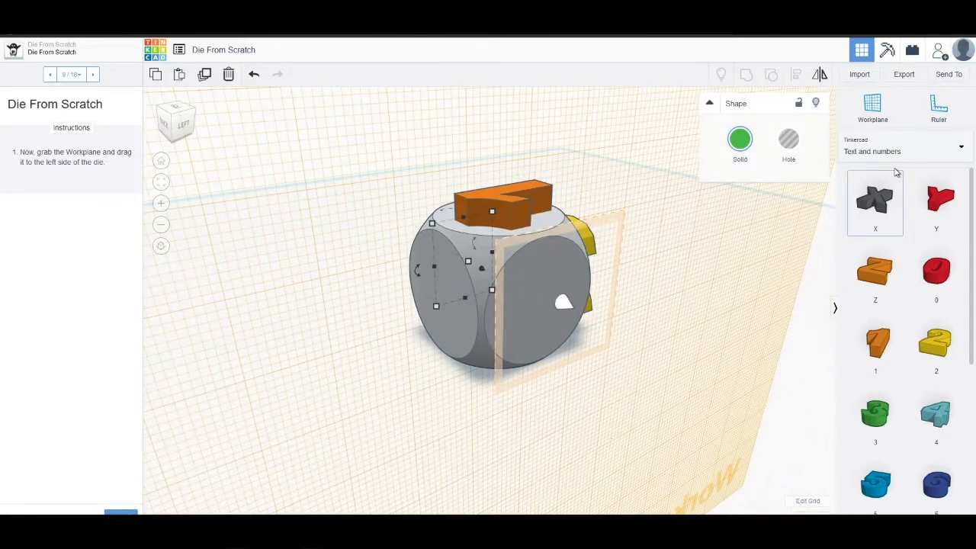
pyautogui.click(884, 110)
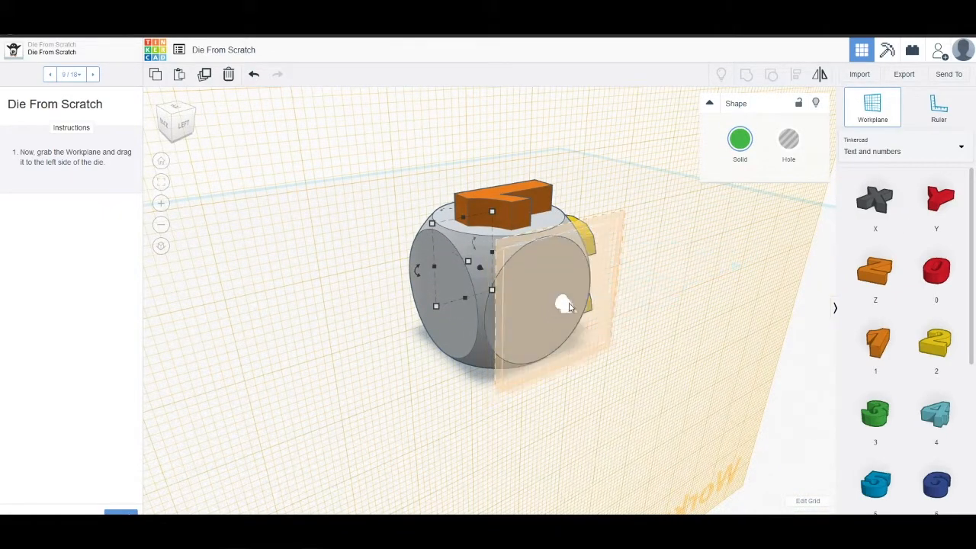
pyautogui.click(561, 306)
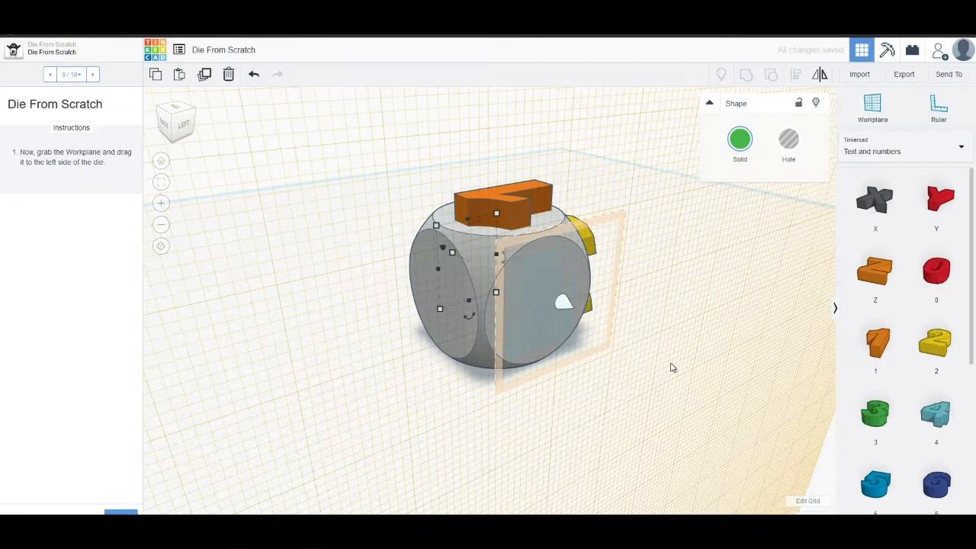
pyautogui.moveTo(723, 364); pyautogui.dragTo(725, 404, button='right')
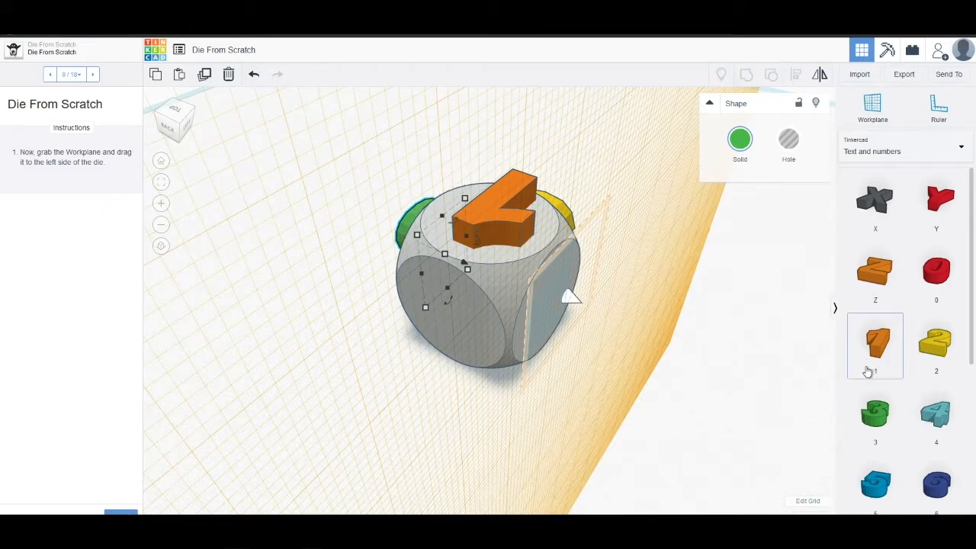
pyautogui.moveTo(656, 422); pyautogui.dragTo(605, 404, button='right')
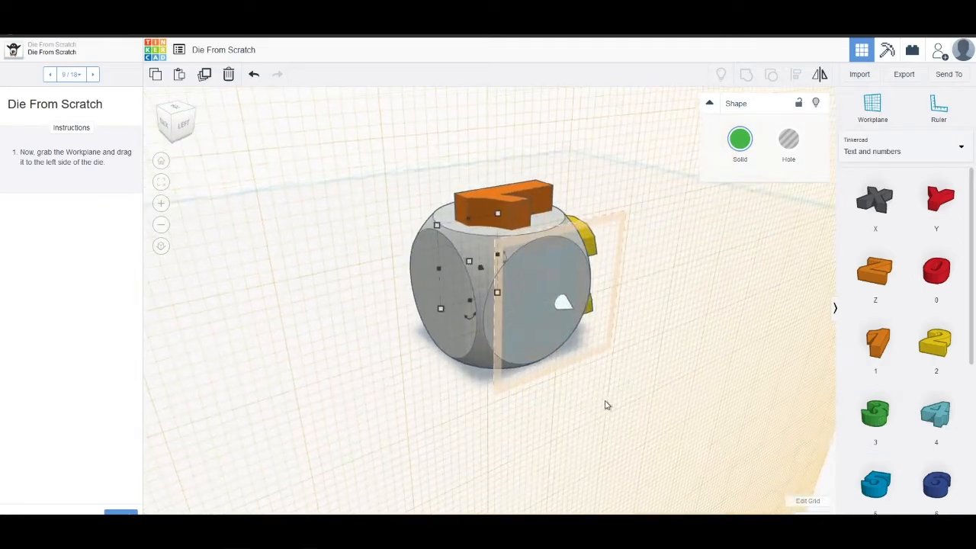
pyautogui.click(118, 513)
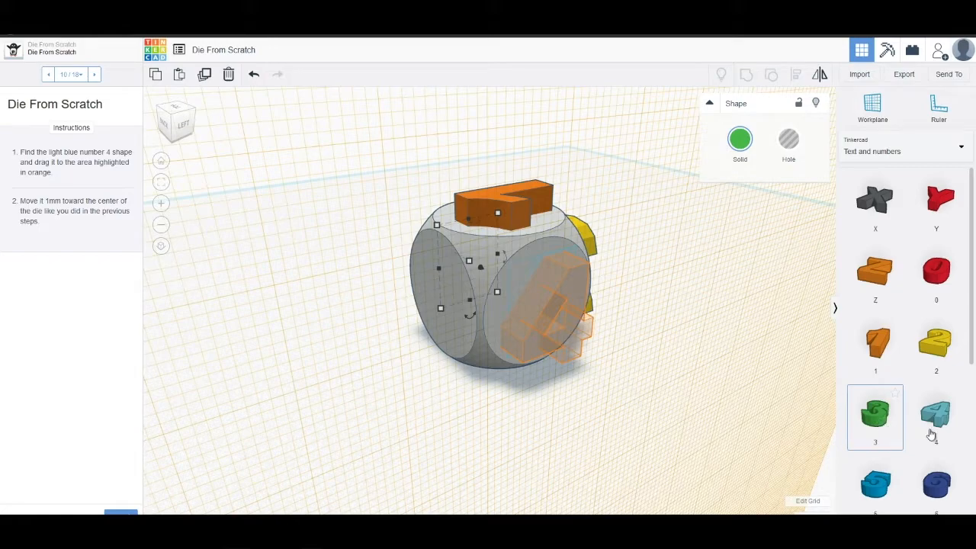
# Place a light blue number 4 on the orange outline on the die's left side and move it 1 mm toward the die's center
pyautogui.moveTo(937, 418); pyautogui.dragTo(537, 309)
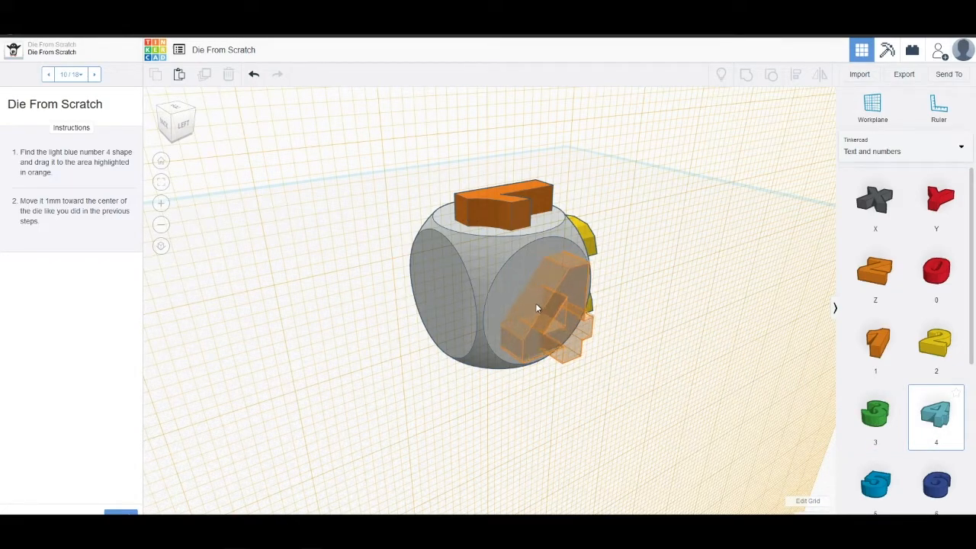
pyautogui.click(537, 302)
pyautogui.moveTo(733, 438); pyautogui.dragTo(643, 404, button='right')
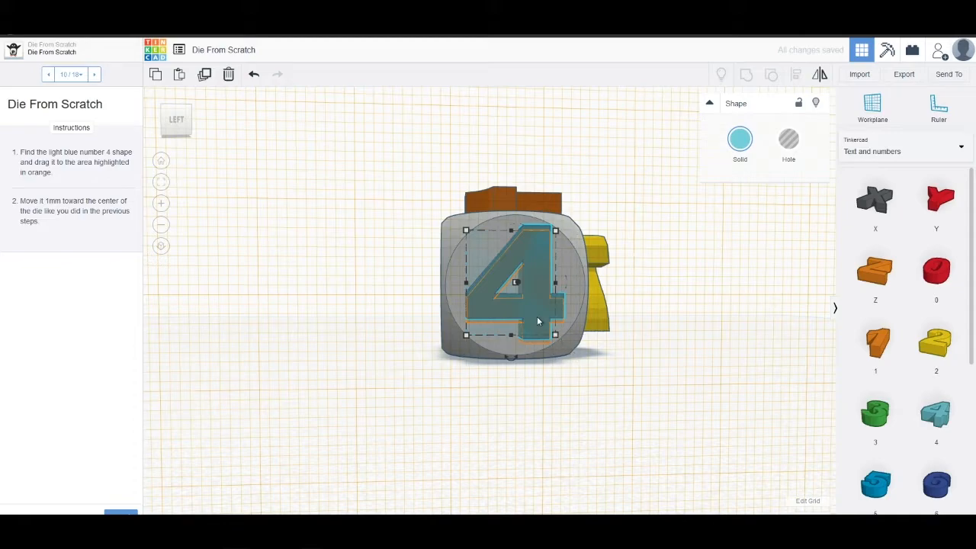
pyautogui.moveTo(537, 320); pyautogui.dragTo(536, 319)
pyautogui.moveTo(668, 411); pyautogui.dragTo(627, 420, button='right')
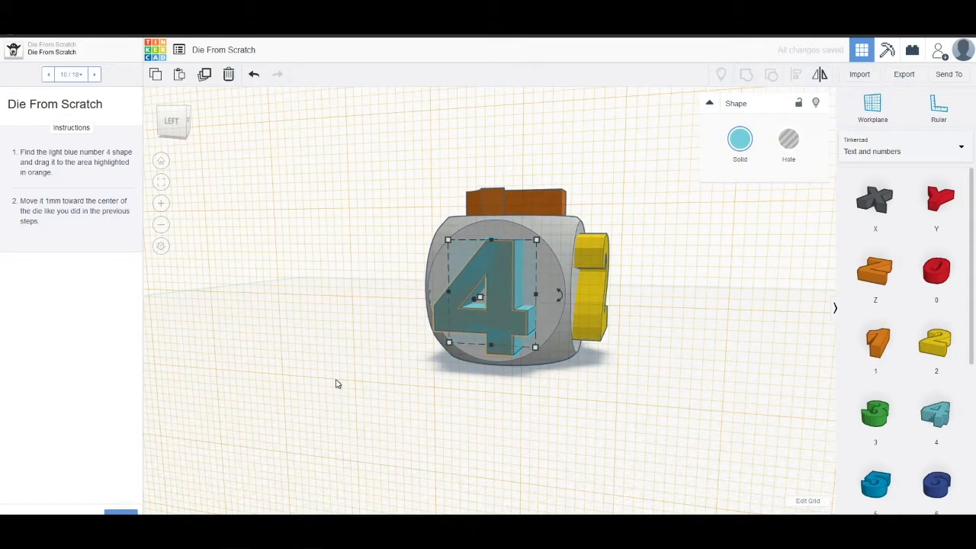
pyautogui.moveTo(288, 396); pyautogui.dragTo(493, 432, button='right')
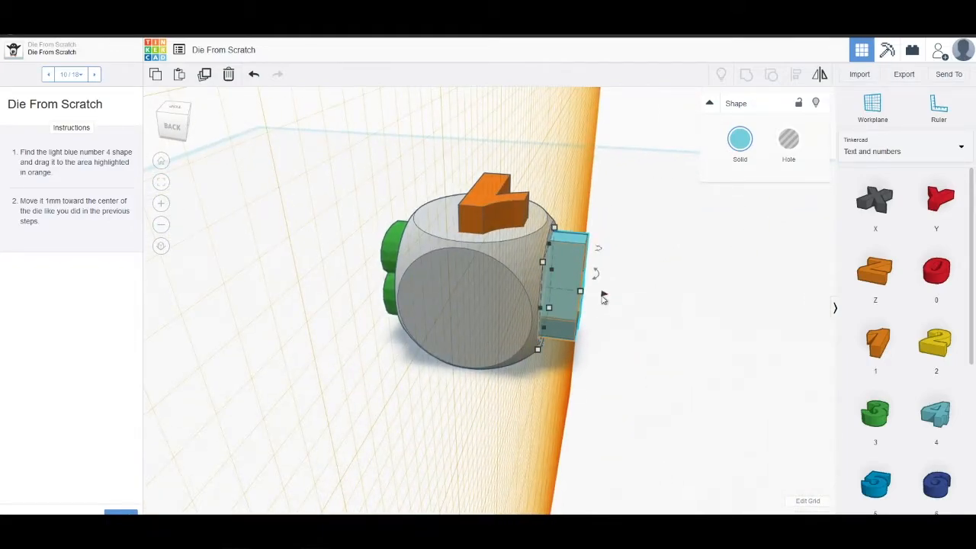
pyautogui.moveTo(601, 296); pyautogui.dragTo(592, 294)
pyautogui.moveTo(627, 389); pyautogui.dragTo(404, 401, button='right')
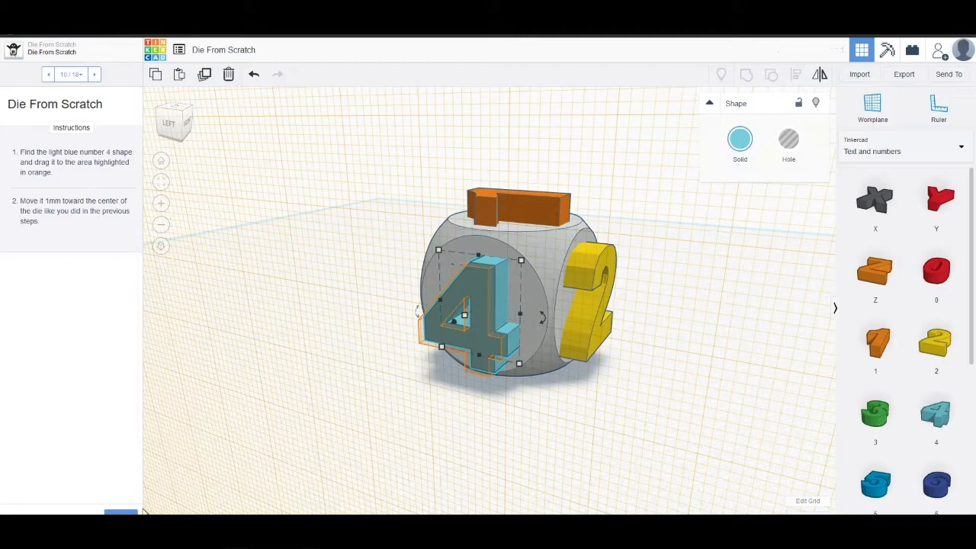
# Continue to lesson page 11, place a new workplane on the die's back side and position a blue number 5 on that face
pyautogui.click(121, 512)
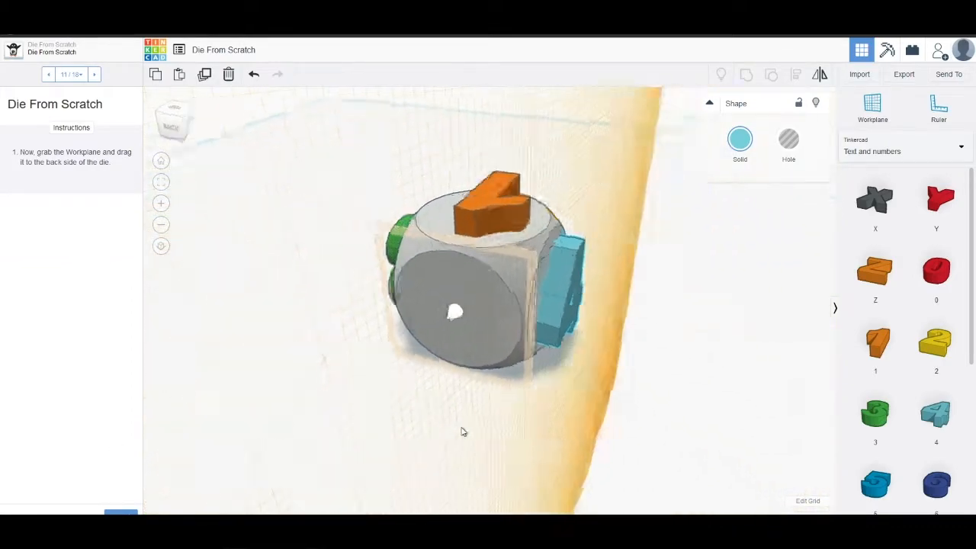
pyautogui.moveTo(869, 111); pyautogui.dragTo(488, 322)
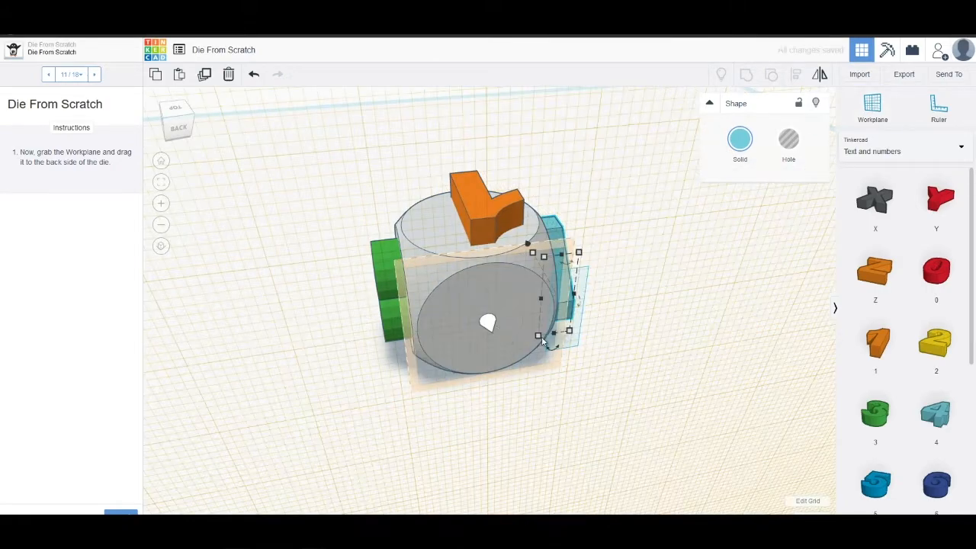
pyautogui.moveTo(890, 497); pyautogui.dragTo(484, 322)
pyautogui.moveTo(630, 449); pyautogui.dragTo(608, 381, button='right')
pyautogui.moveTo(505, 271); pyautogui.dragTo(509, 281)
# Move the blue number 5 on the back face 1 mm toward the die's center and adjust its position on the face
pyautogui.moveTo(686, 337); pyautogui.dragTo(707, 416, button='right')
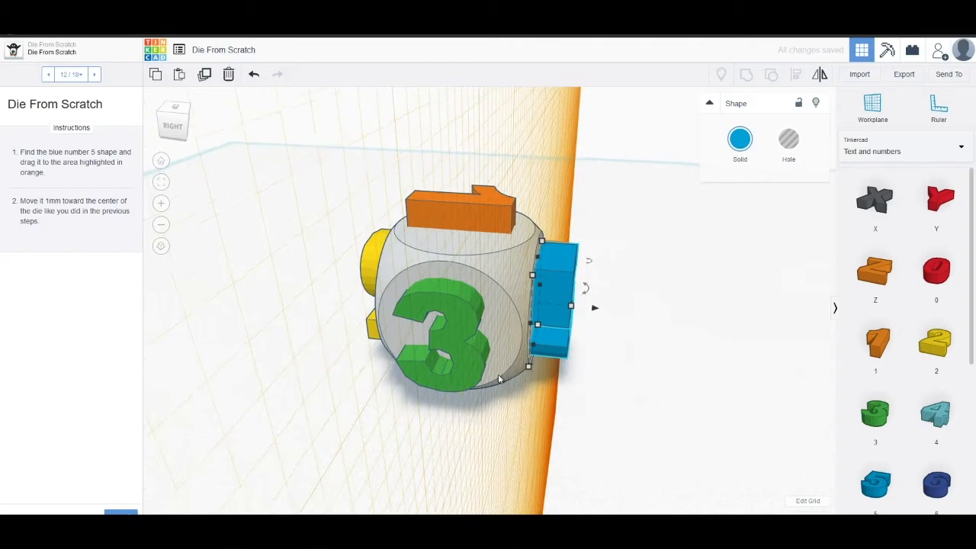
pyautogui.press('Left')
pyautogui.press('Left')
pyautogui.press('Left')
pyautogui.press('Left')
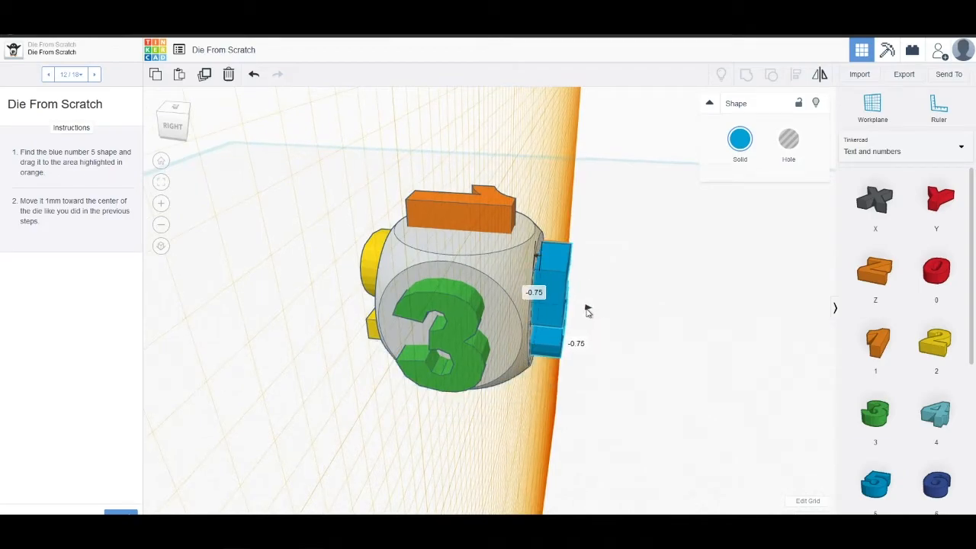
pyautogui.moveTo(604, 399); pyautogui.dragTo(456, 387, button='right')
pyautogui.moveTo(493, 294); pyautogui.dragTo(497, 295)
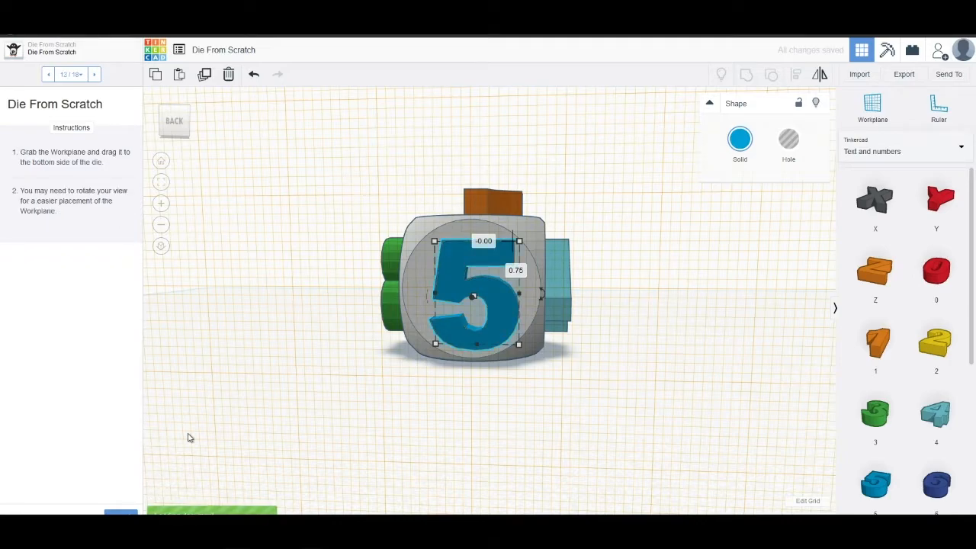
# Place a new workplane on the bottom side of the die
pyautogui.moveTo(372, 469); pyautogui.dragTo(406, 329, button='right')
pyautogui.click(872, 107)
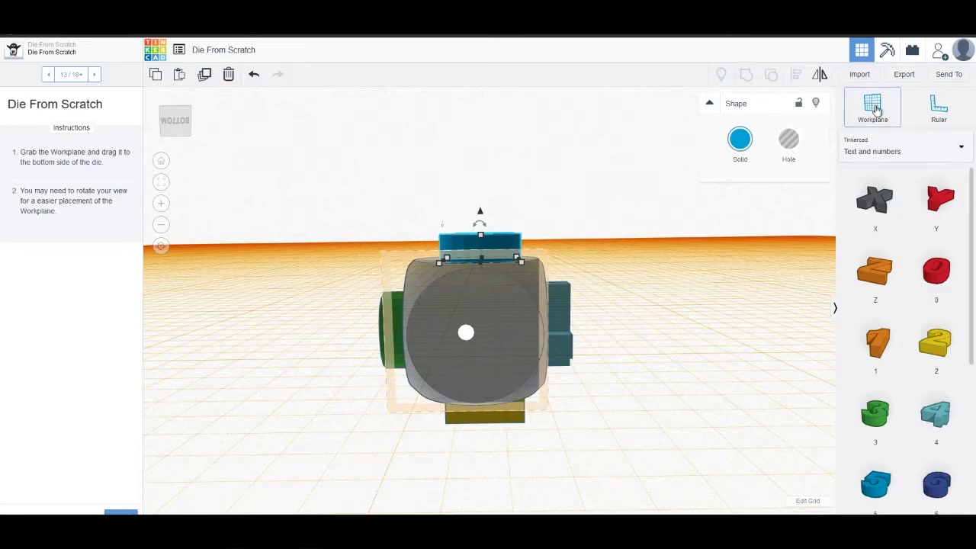
pyautogui.click(467, 334)
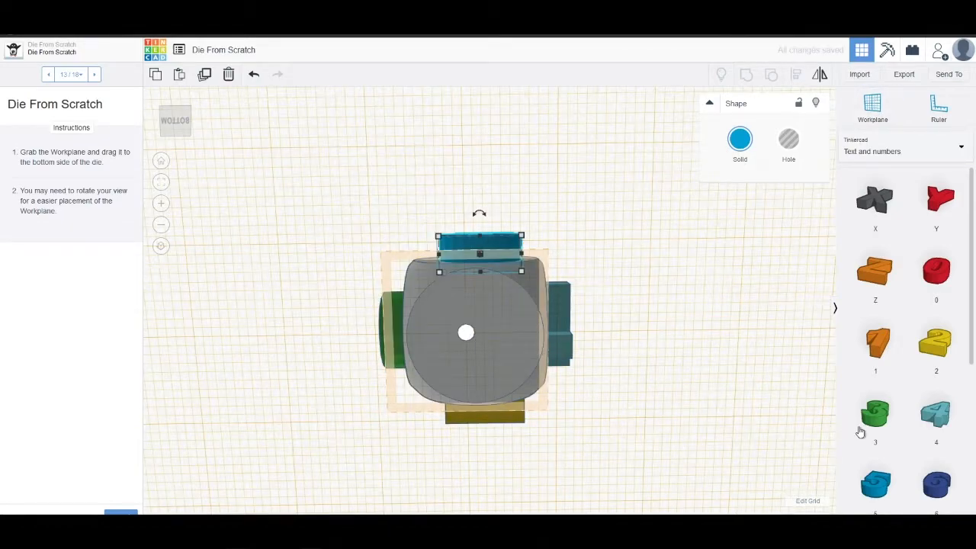
# Place a dark blue number 6 on the die's bottom face, move it 1 mm toward the die's center and adjust its position
pyautogui.moveTo(935, 485); pyautogui.dragTo(478, 336)
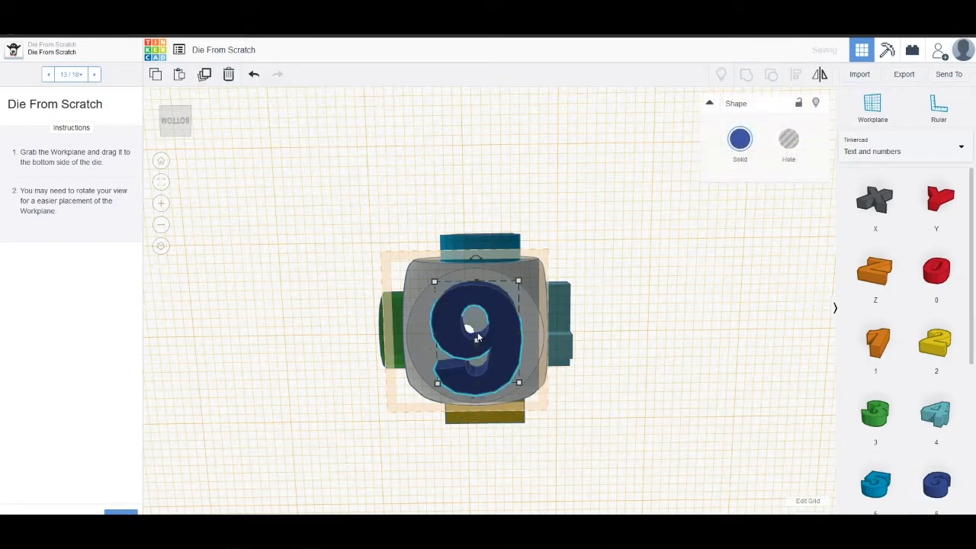
pyautogui.moveTo(646, 332); pyautogui.dragTo(532, 421, button='right')
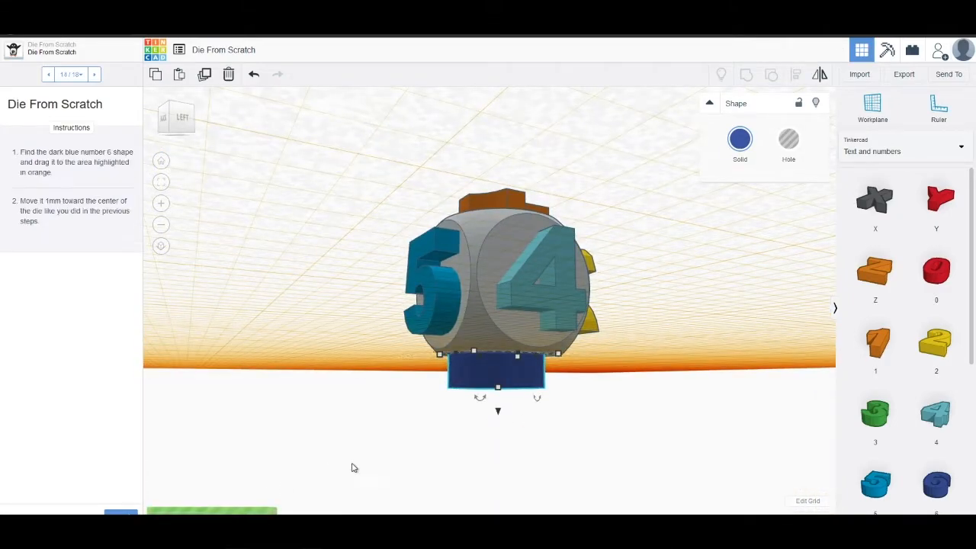
pyautogui.moveTo(497, 412); pyautogui.dragTo(499, 407)
pyautogui.moveTo(414, 456); pyautogui.dragTo(453, 326, button='right')
pyautogui.moveTo(445, 331); pyautogui.dragTo(451, 323)
pyautogui.moveTo(294, 324); pyautogui.dragTo(282, 470, button='right')
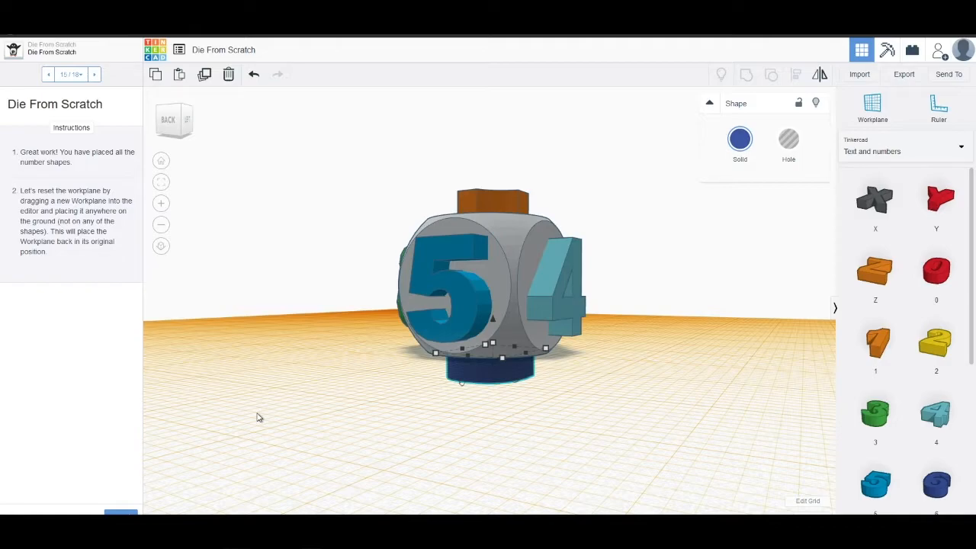
# Reset the workplane by placing a new one on the ground away from the die, and continue to lesson page 16
pyautogui.moveTo(259, 417); pyautogui.dragTo(362, 369, button='right')
pyautogui.scroll(-5, 362, 370)
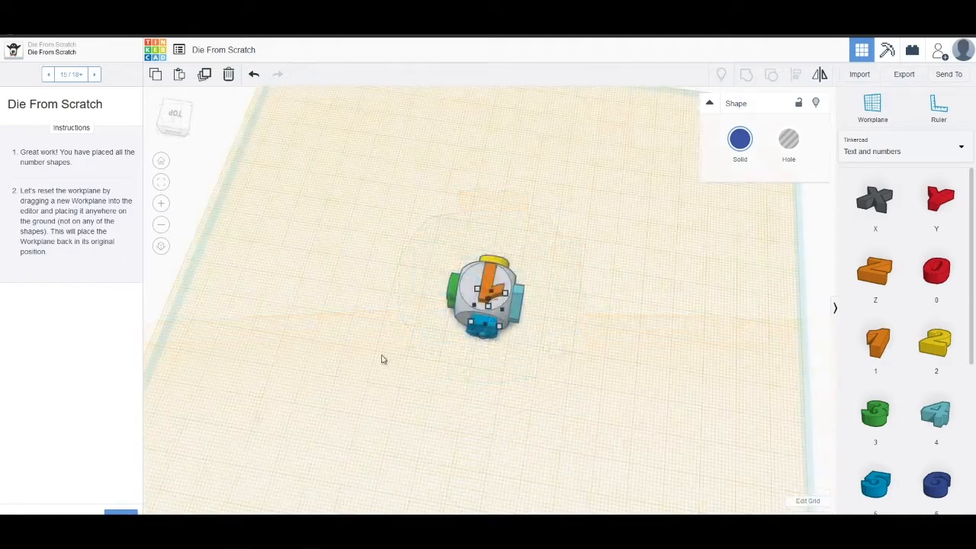
pyautogui.click(874, 113)
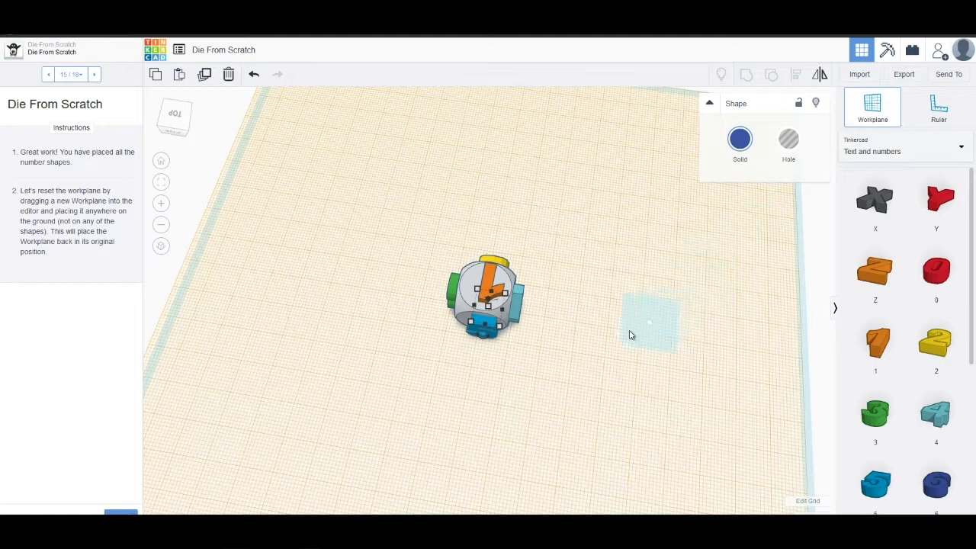
pyautogui.click(621, 333)
pyautogui.moveTo(625, 358); pyautogui.dragTo(640, 298, button='right')
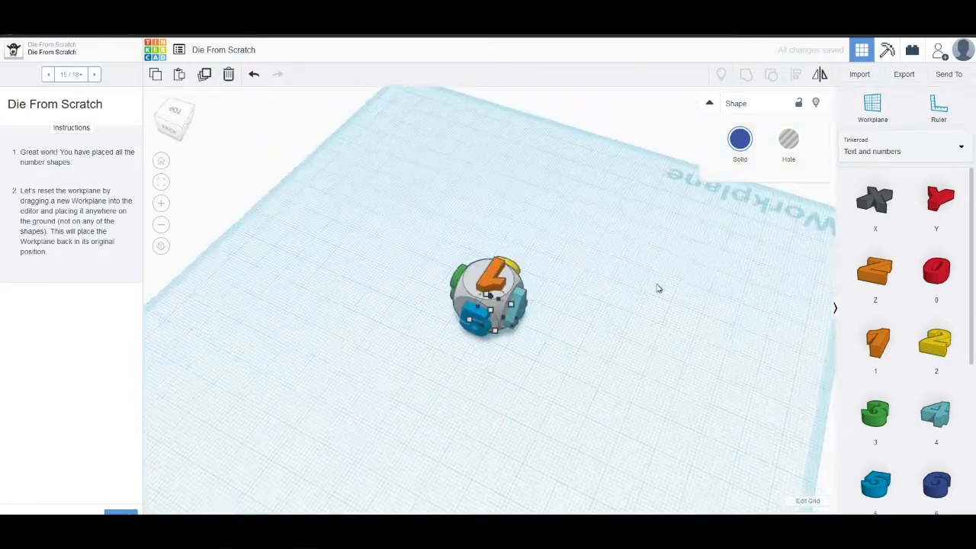
pyautogui.click(872, 110)
pyautogui.click(736, 260)
pyautogui.click(669, 397)
pyautogui.moveTo(747, 364); pyautogui.dragTo(515, 261, button='right')
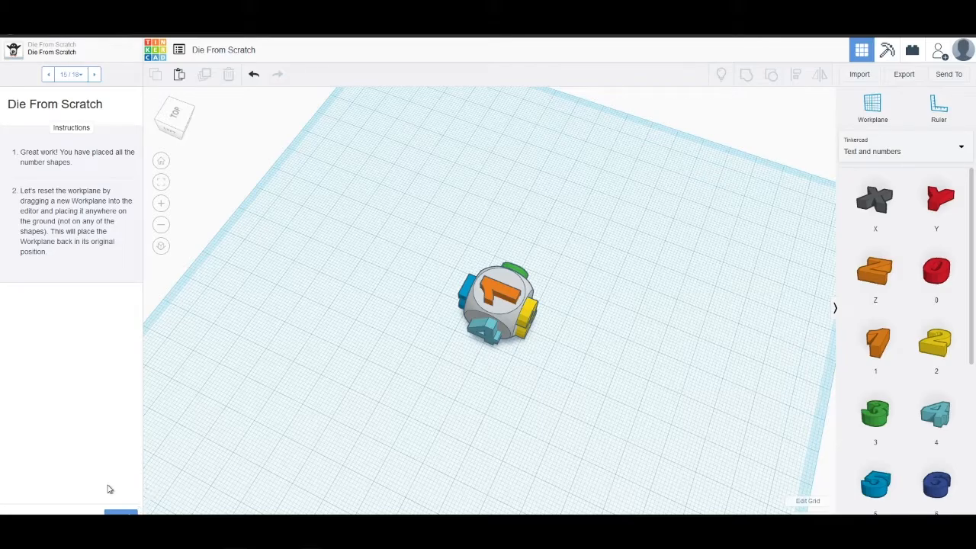
pyautogui.click(120, 512)
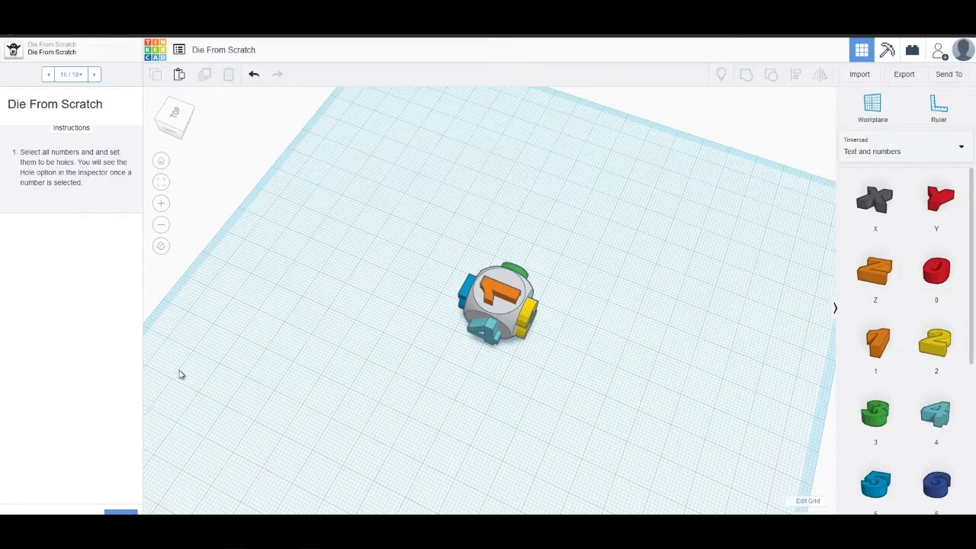
# Select the numbers 1, 2, 3, 4 and 5 on the die together and set them to Hole
pyautogui.moveTo(365, 412); pyautogui.dragTo(268, 407, button='right')
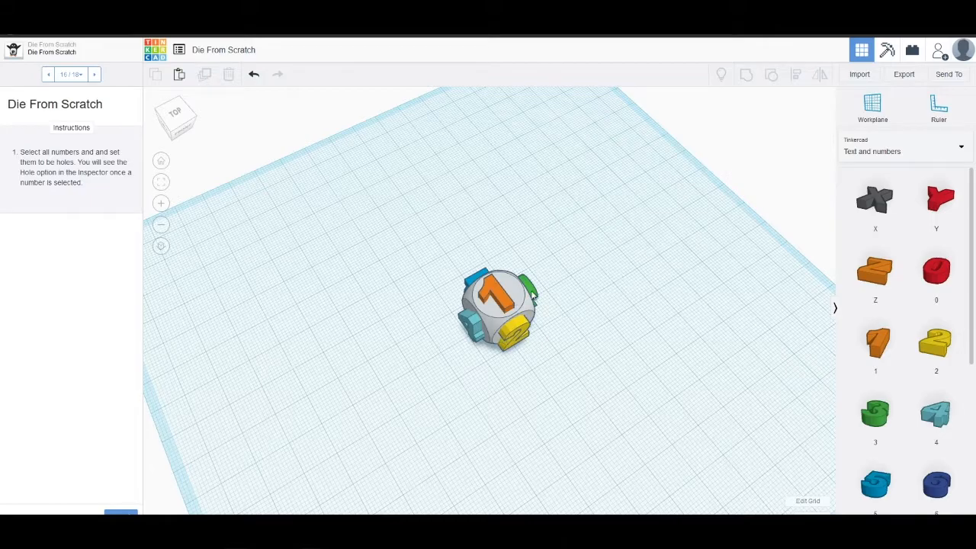
pyautogui.scroll(4, 433, 334)
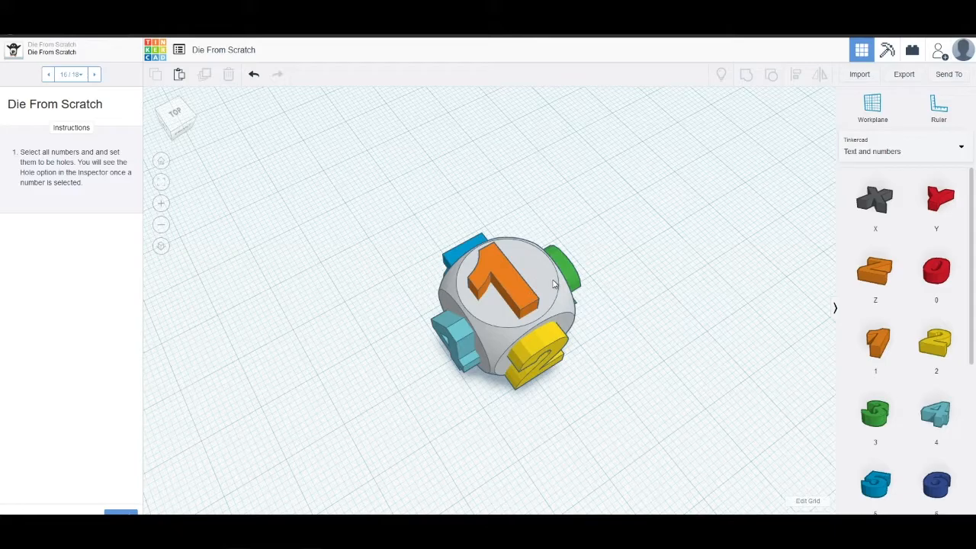
pyautogui.click(515, 284)
pyautogui.moveTo(609, 424); pyautogui.dragTo(532, 319, button='right')
pyautogui.keyDown('shift'); pyautogui.click(531, 319); pyautogui.keyUp('shift')
pyautogui.moveTo(361, 408); pyautogui.dragTo(517, 333, button='right')
pyautogui.keyDown('shift'); pyautogui.click(506, 320); pyautogui.keyUp('shift')
pyautogui.keyDown('shift'); pyautogui.click(470, 324); pyautogui.keyUp('shift')
pyautogui.moveTo(283, 366); pyautogui.dragTo(465, 338, button='right')
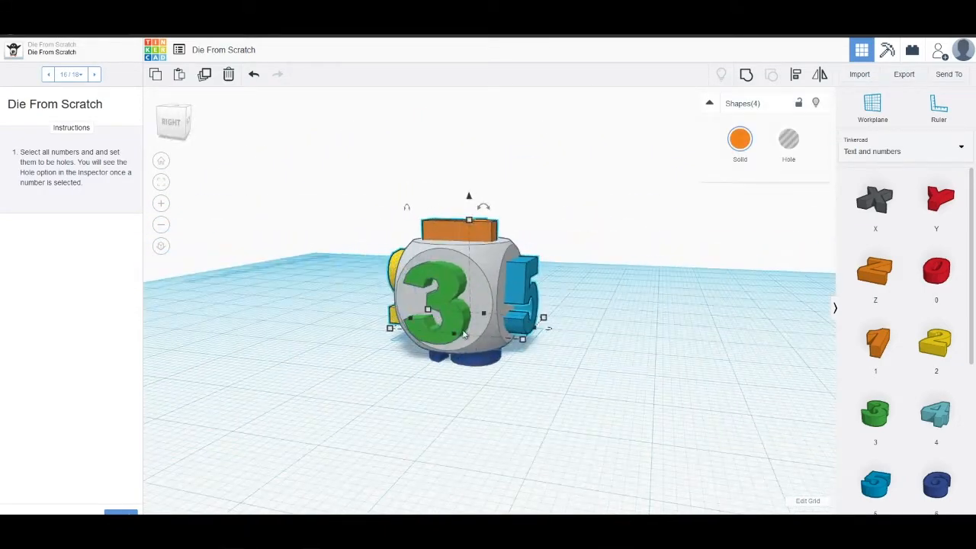
pyautogui.keyDown('shift'); pyautogui.click(456, 330); pyautogui.keyUp('shift')
pyautogui.moveTo(483, 435); pyautogui.dragTo(472, 292, button='right')
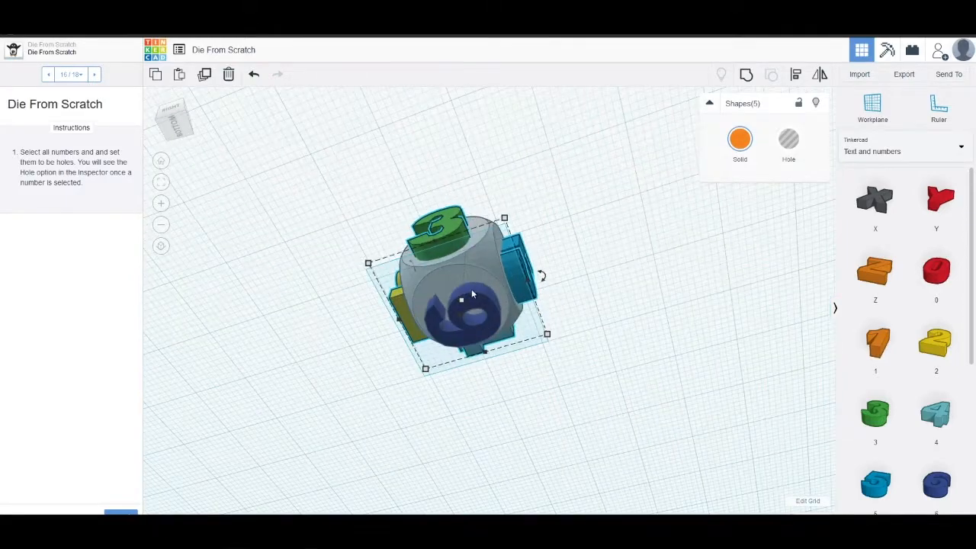
pyautogui.moveTo(679, 300); pyautogui.dragTo(652, 471, button='right')
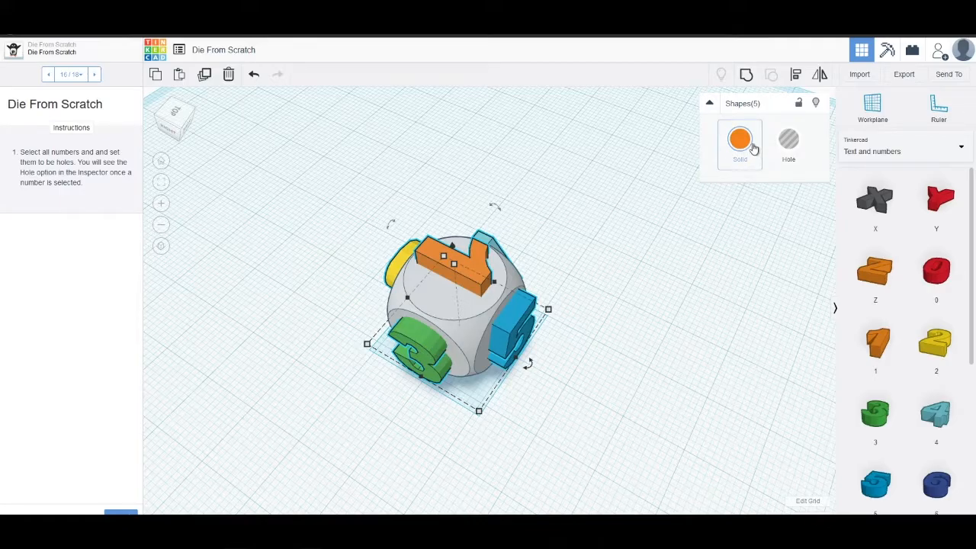
pyautogui.click(792, 145)
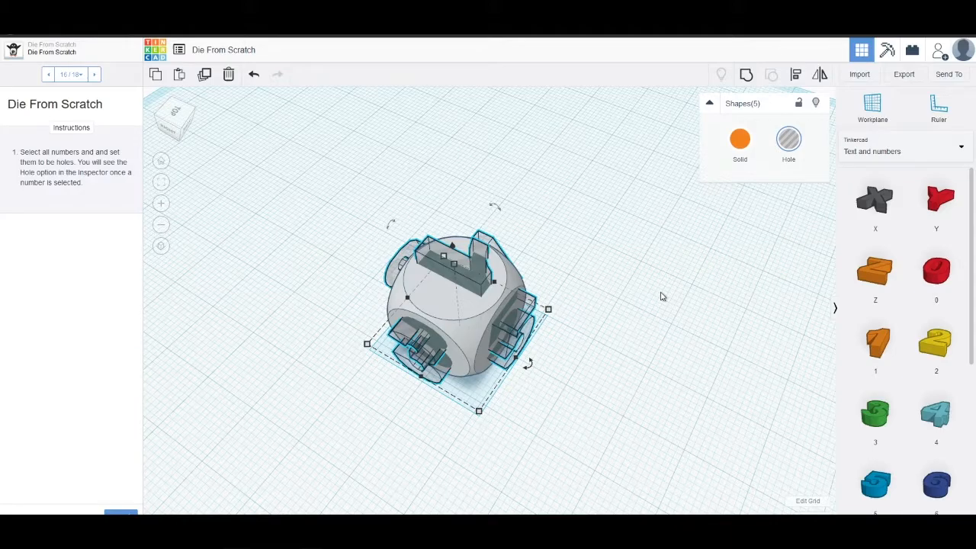
pyautogui.click(619, 330)
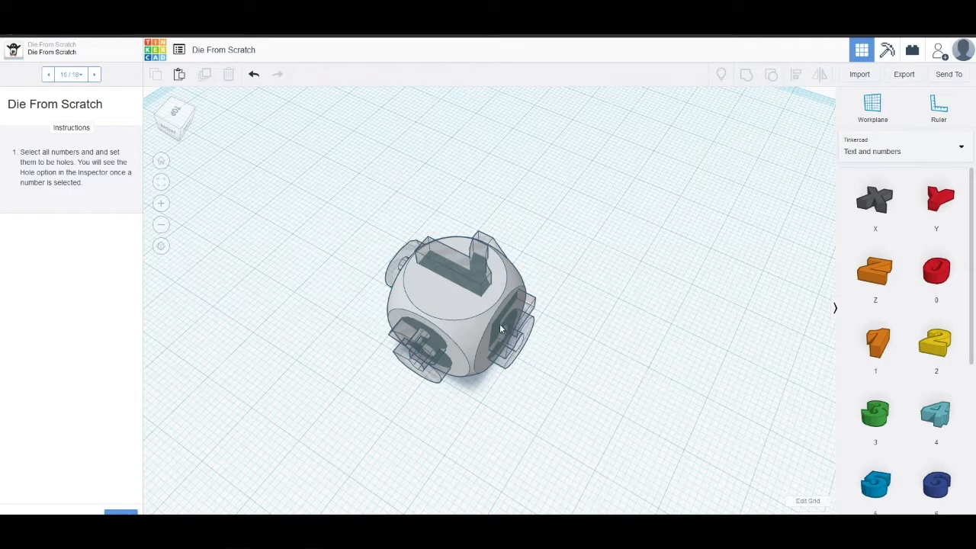
# Set the dark blue number 6 on the die's bottom face to Hole and continue to lesson page 17
pyautogui.moveTo(639, 435); pyautogui.dragTo(487, 253, button='right')
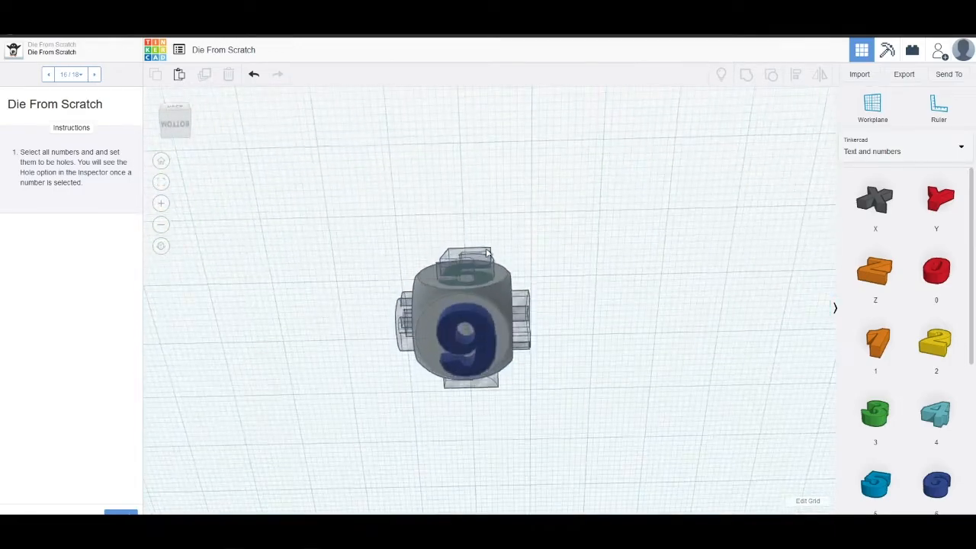
pyautogui.click(451, 327)
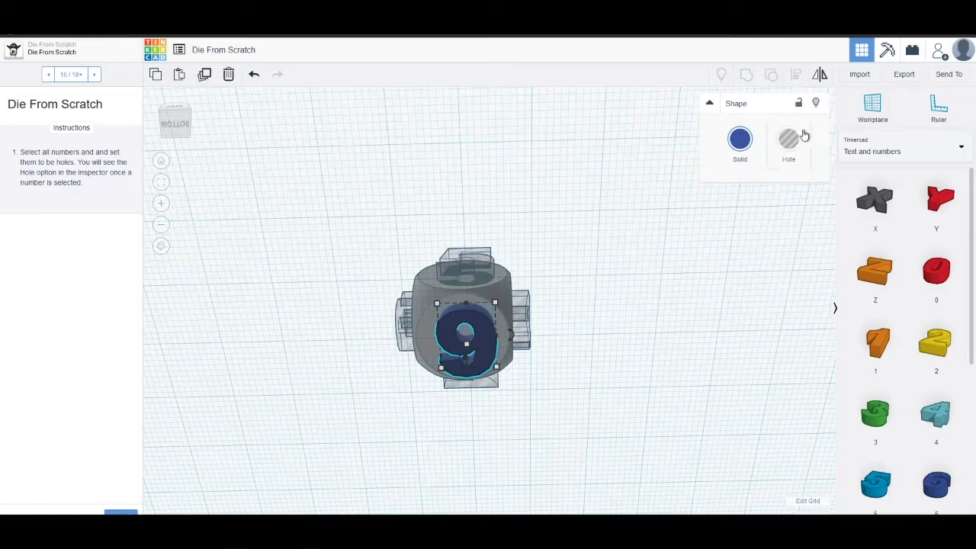
pyautogui.click(789, 140)
pyautogui.click(643, 244)
pyautogui.moveTo(643, 244); pyautogui.dragTo(596, 453, button='right')
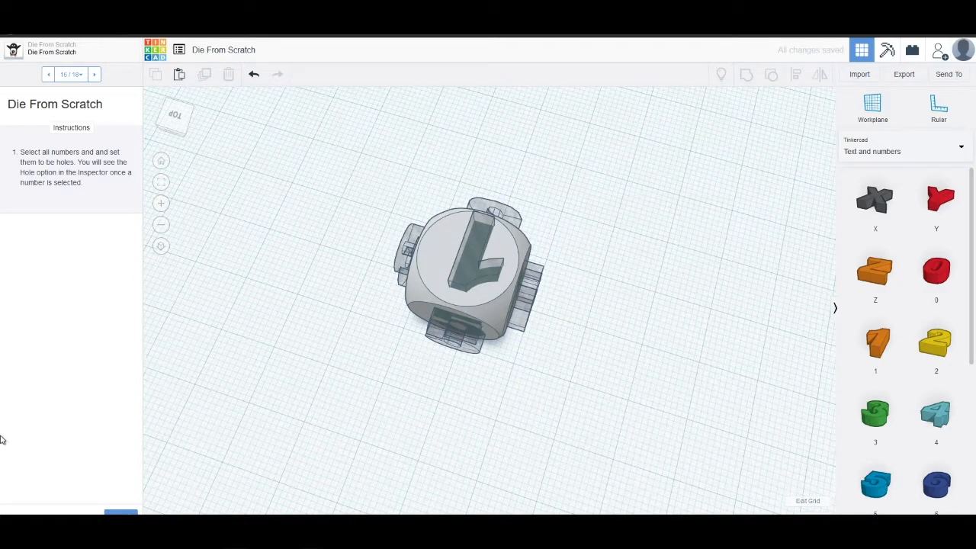
pyautogui.click(122, 513)
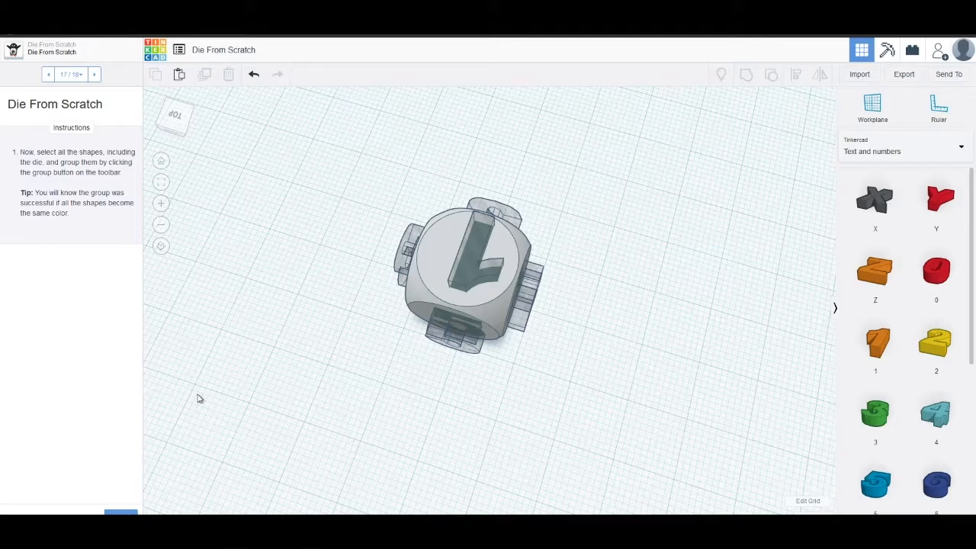
# Select the die together with all its number holes and group them into one shape
pyautogui.moveTo(198, 398); pyautogui.dragTo(261, 364, button='right')
pyautogui.moveTo(318, 111); pyautogui.dragTo(602, 438)
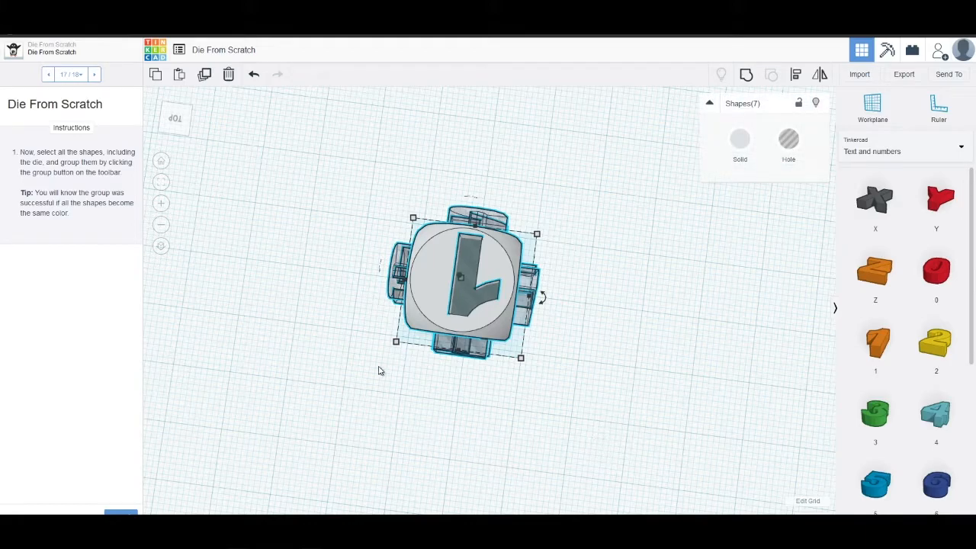
pyautogui.moveTo(539, 493); pyautogui.dragTo(405, 433, button='right')
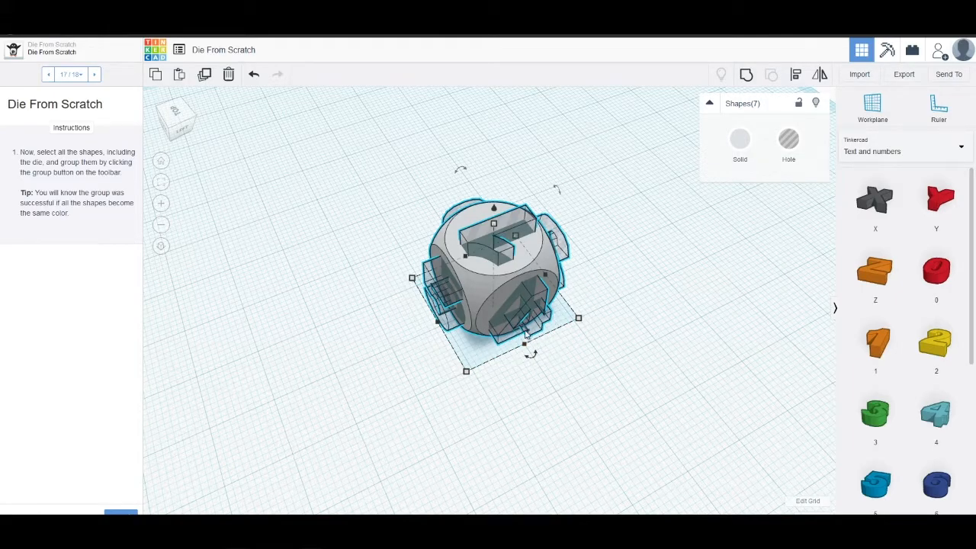
pyautogui.click(747, 76)
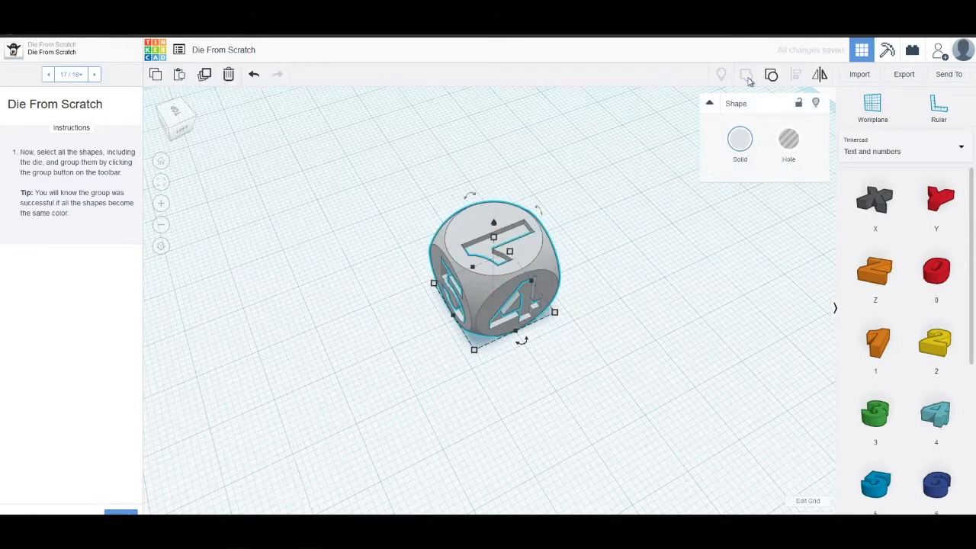
pyautogui.moveTo(694, 284); pyautogui.dragTo(372, 243, button='right')
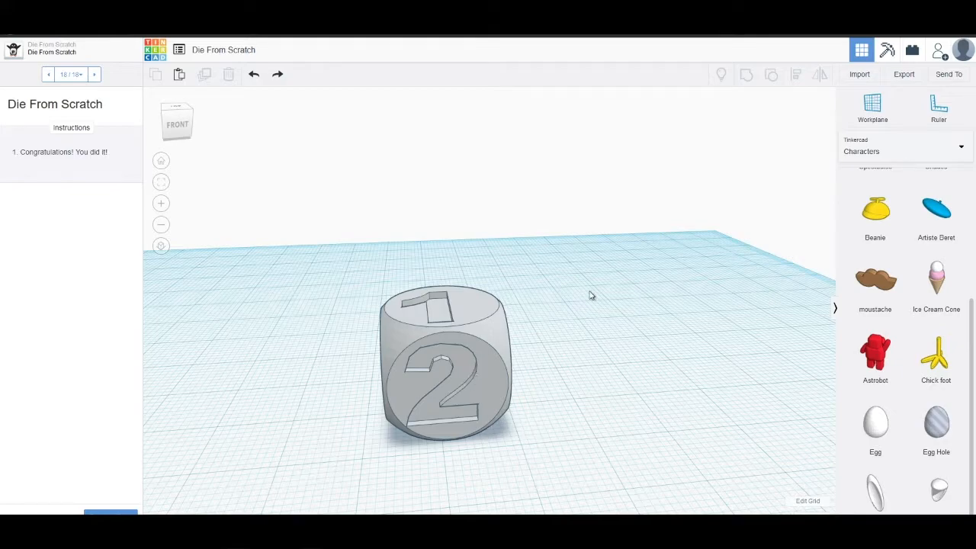
# Look through the Characters shapes, switch the shape library to Basic Shapes and review the list of available shape categories
pyautogui.scroll(1, 896, 282)
pyautogui.scroll(3, 896, 282)
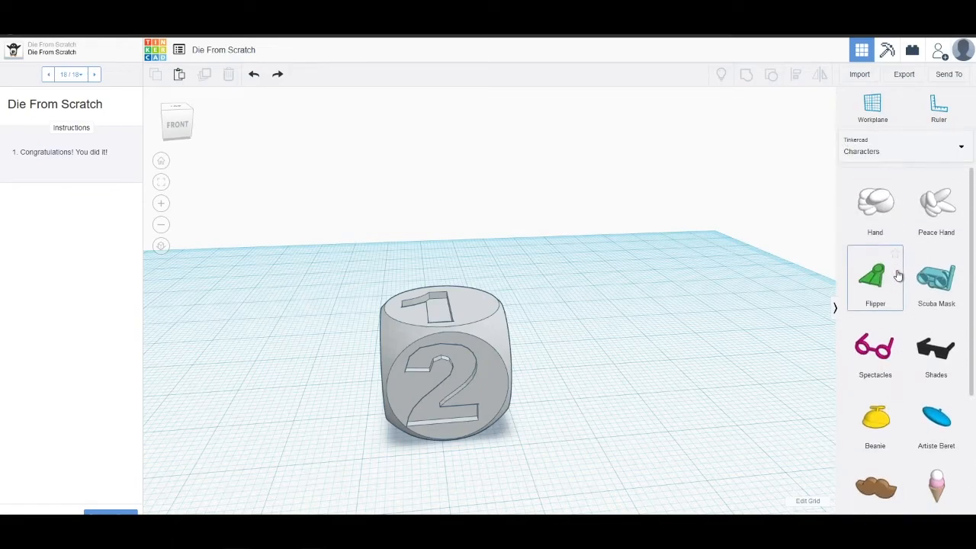
pyautogui.scroll(-4, 906, 286)
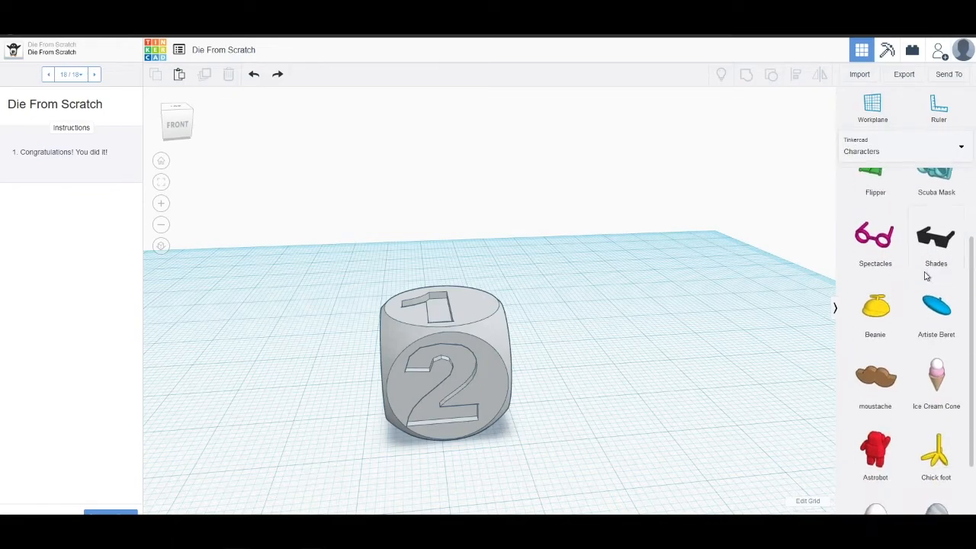
pyautogui.scroll(1, 856, 292)
pyautogui.click(904, 151)
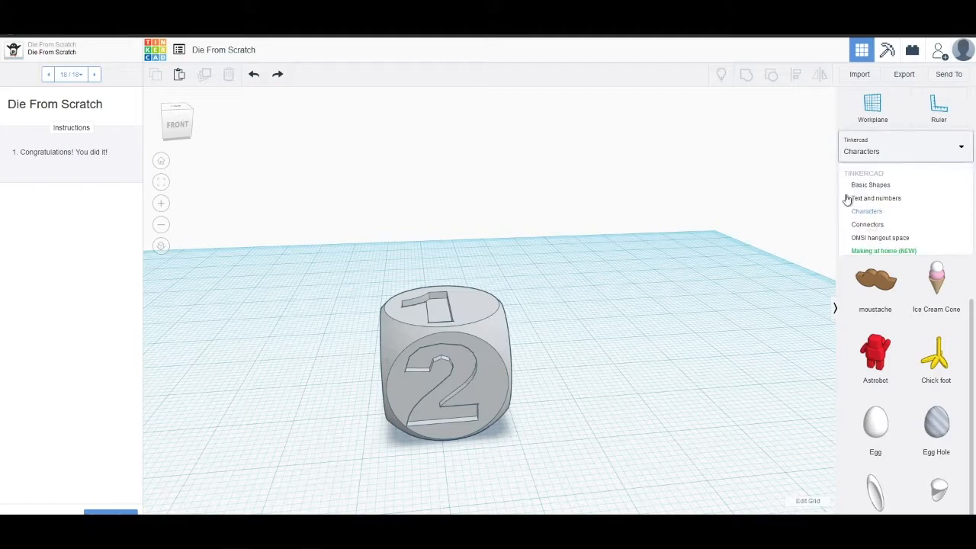
pyautogui.click(895, 187)
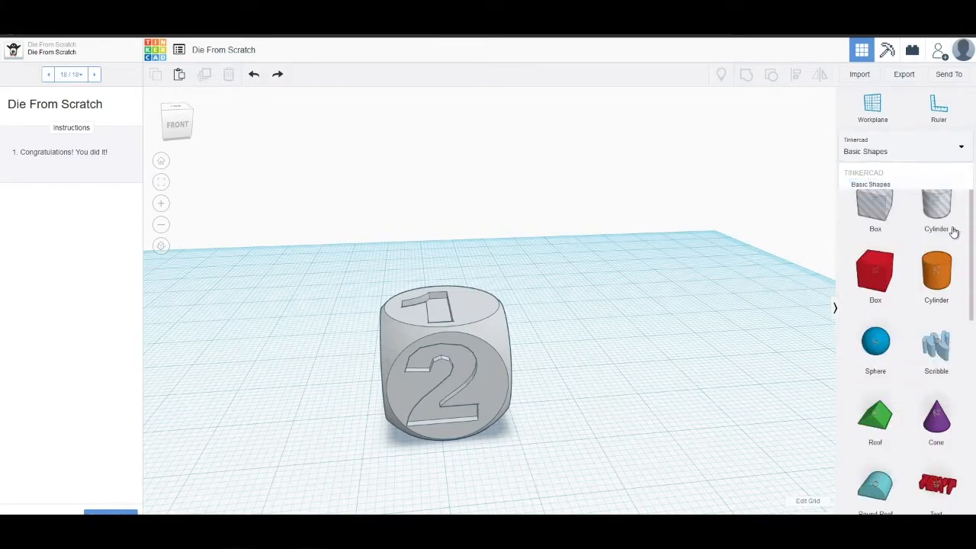
pyautogui.click(941, 156)
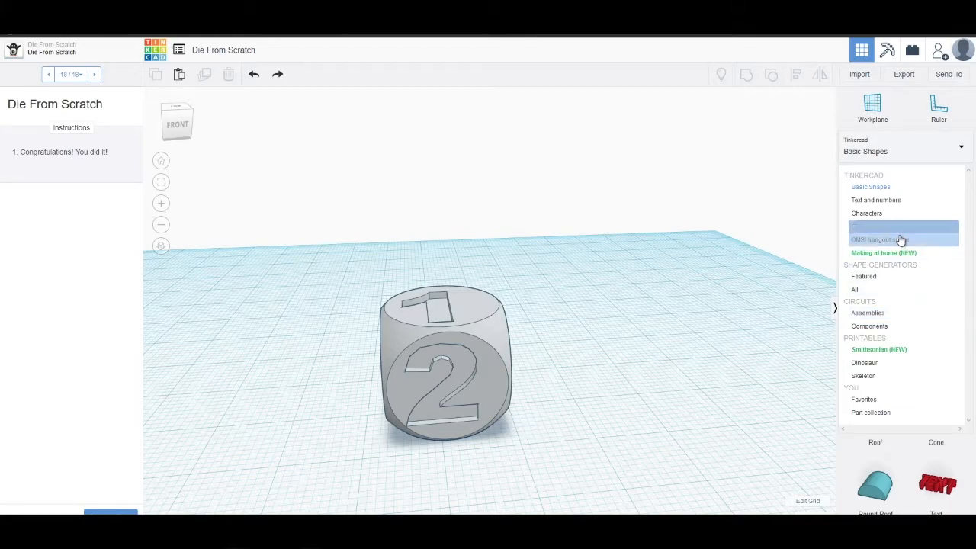
pyautogui.click(675, 280)
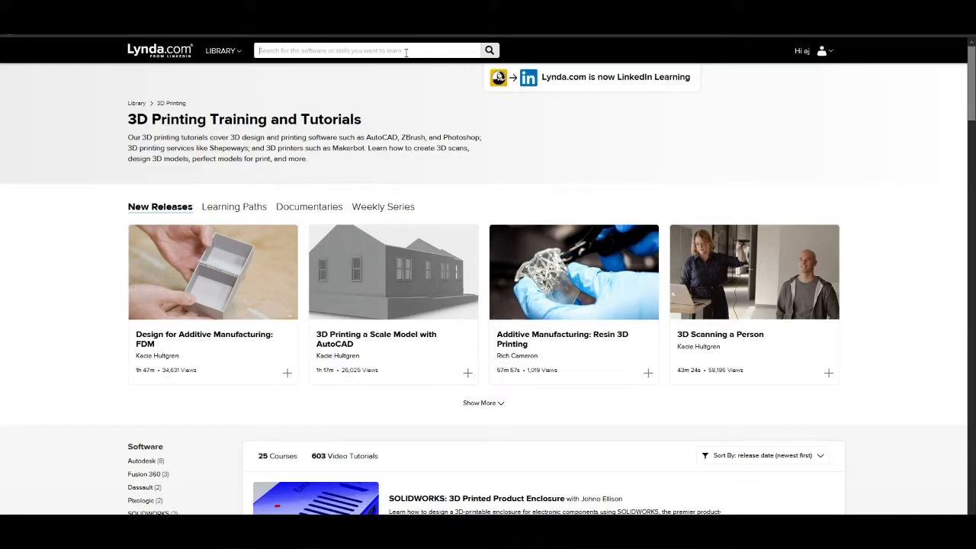
# Switch to the Lynda.com 3D printing page and search its course library for "tinkercad"
pyautogui.write('tinkercad')
pyautogui.press('Return')
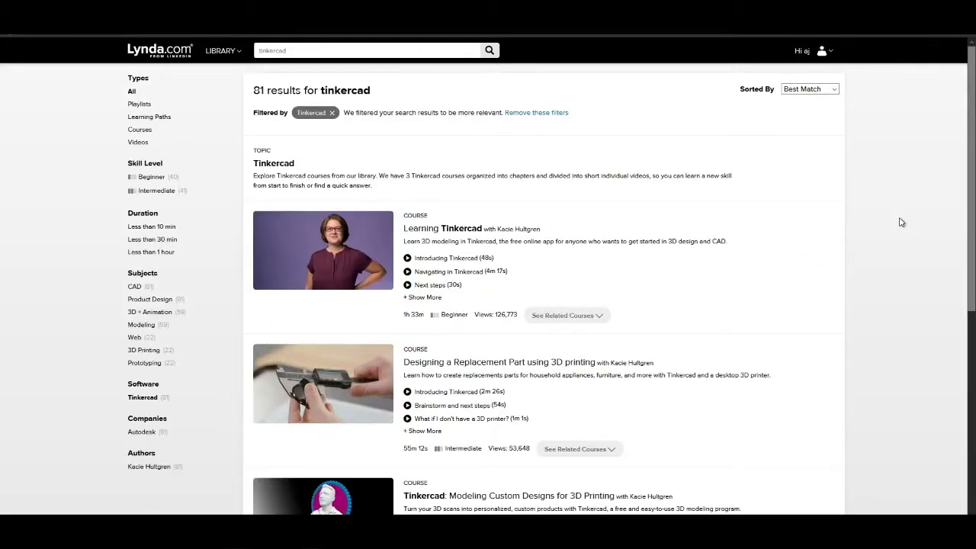